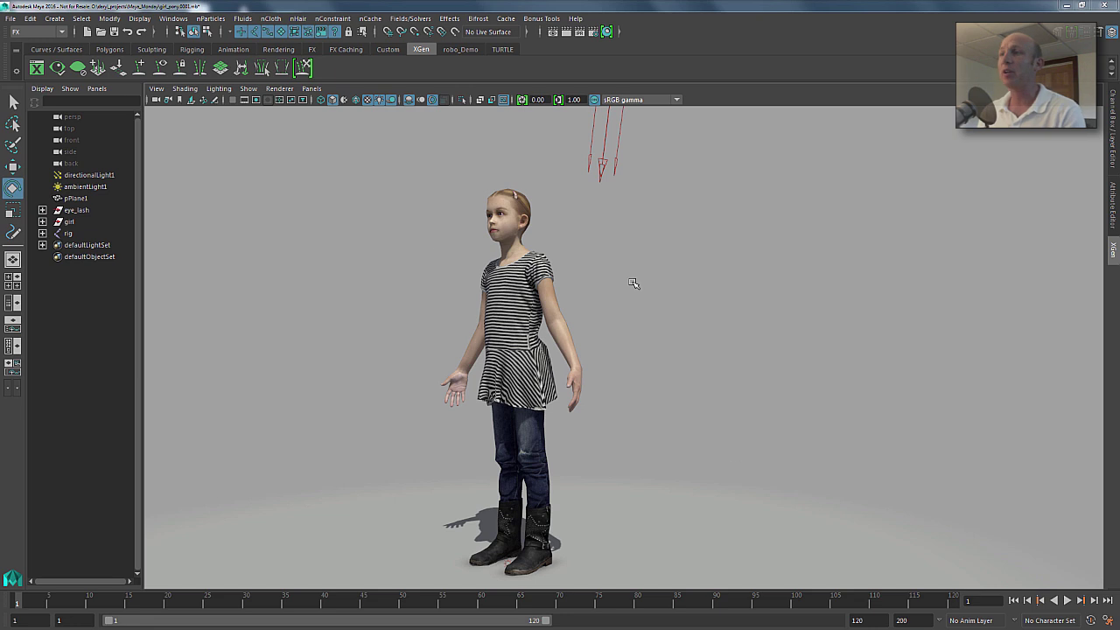
Frame a close-up side ortho view of the girl's head and pick the Pencil Curve Tool.
{"action": "left_click_drag", "start_coordinate": [632, 283], "coordinate": [517, 380], "text": "alt"}
{"action": "key", "text": "space"}
{"action": "middle_click_drag", "start_coordinate": [465, 327], "coordinate": [525, 400], "text": "alt"}
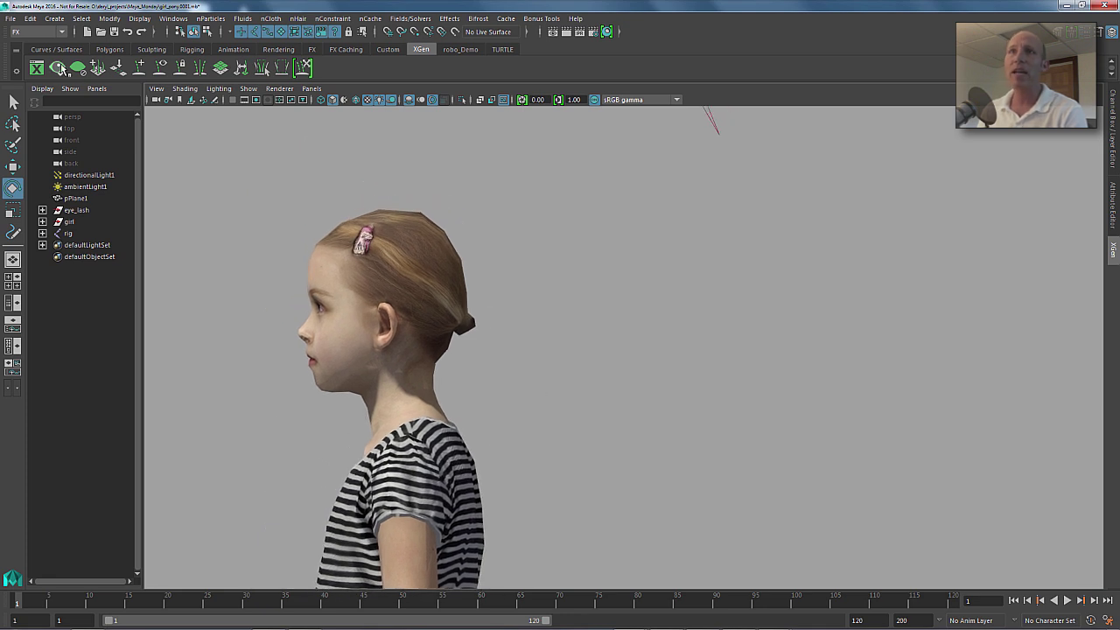
{"action": "left_click", "coordinate": [56, 49]}
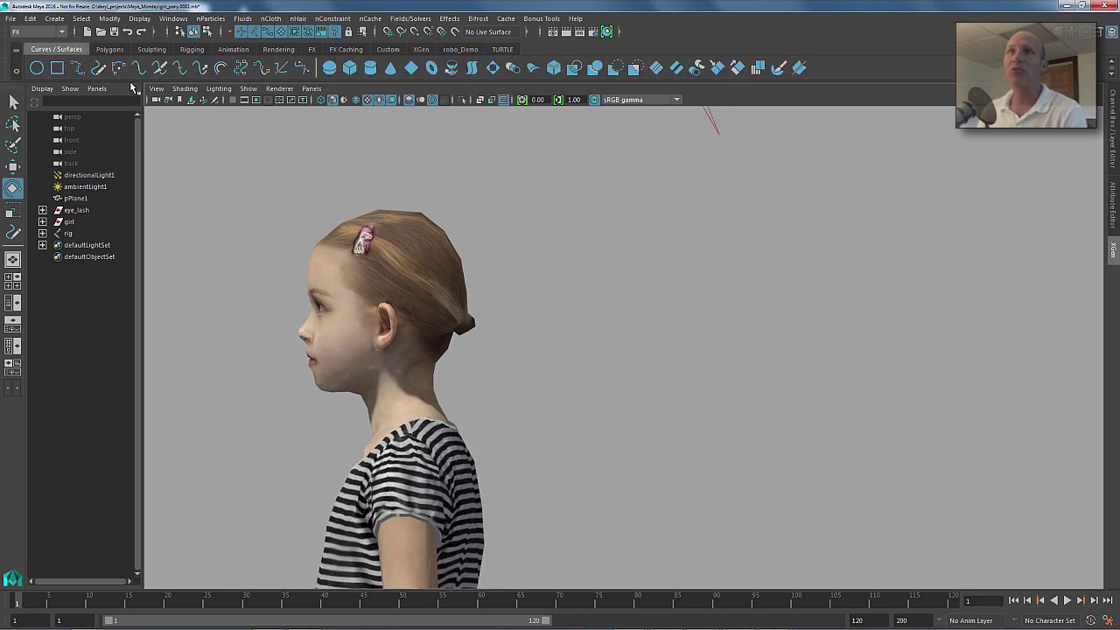
{"action": "left_click", "coordinate": [98, 68]}
{"action": "mouse_move", "coordinate": [423, 254]}
{"action": "middle_mouse_down", "text": "alt"}
{"action": "mouse_move", "coordinate": [367, 208]}
{"action": "mouse_move", "coordinate": [385, 202]}
{"action": "middle_mouse_up", "text": "alt"}
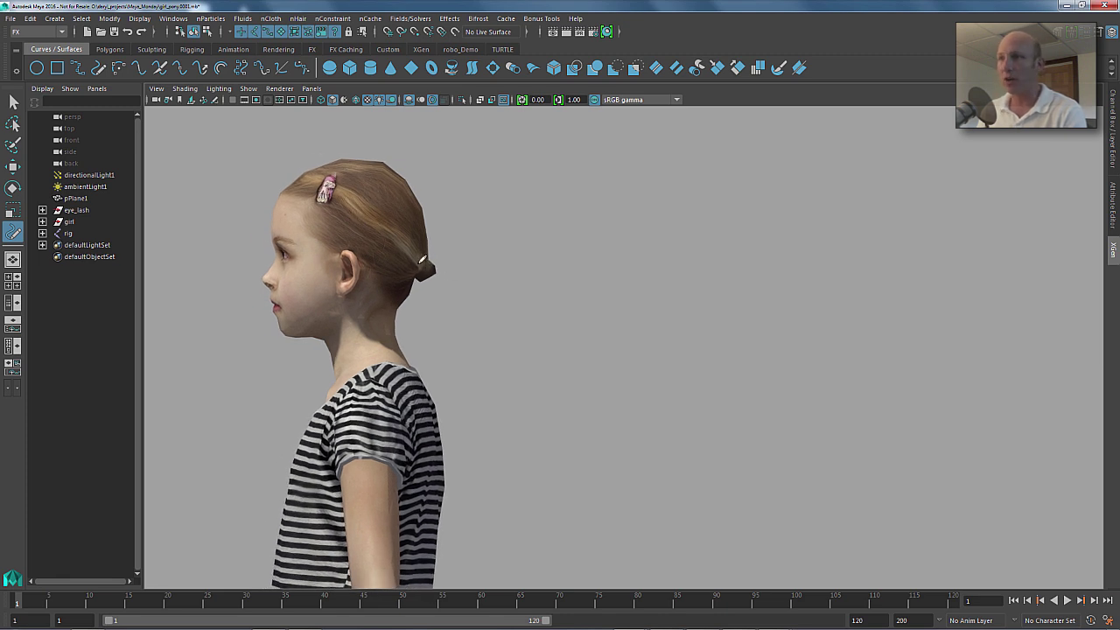
Draw a pencil curve from the ponytail down her back and smooth it with Curves > Smooth.
{"action": "mouse_move", "coordinate": [428, 279]}
{"action": "left_mouse_down"}
{"action": "mouse_move", "coordinate": [513, 382]}
{"action": "mouse_move", "coordinate": [540, 501]}
{"action": "left_mouse_up"}
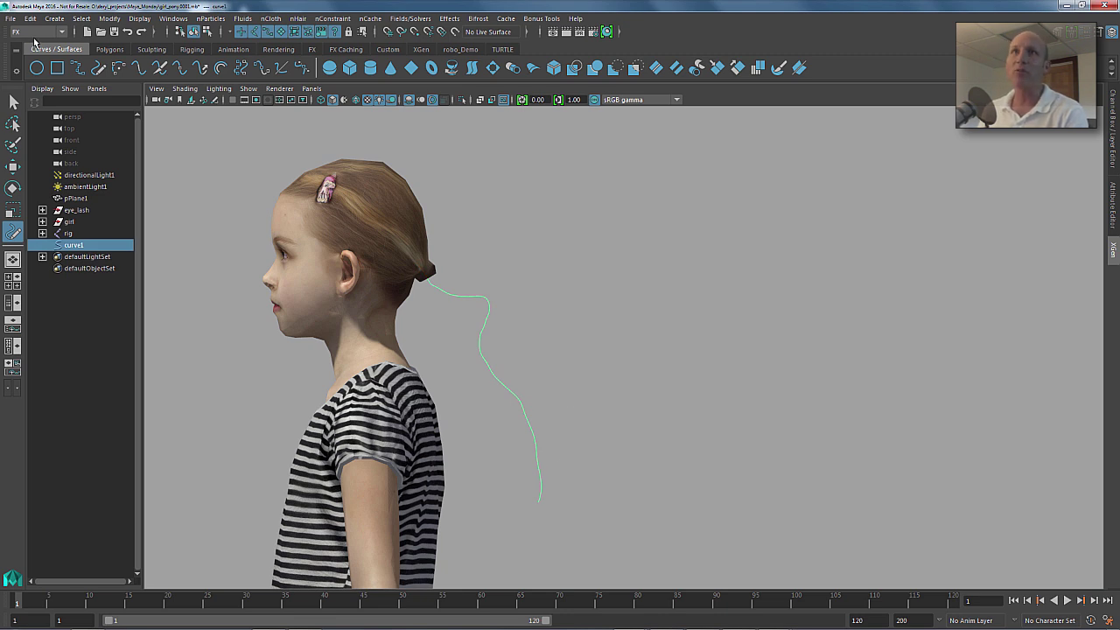
{"action": "left_click", "coordinate": [35, 32]}
{"action": "left_click", "coordinate": [32, 38]}
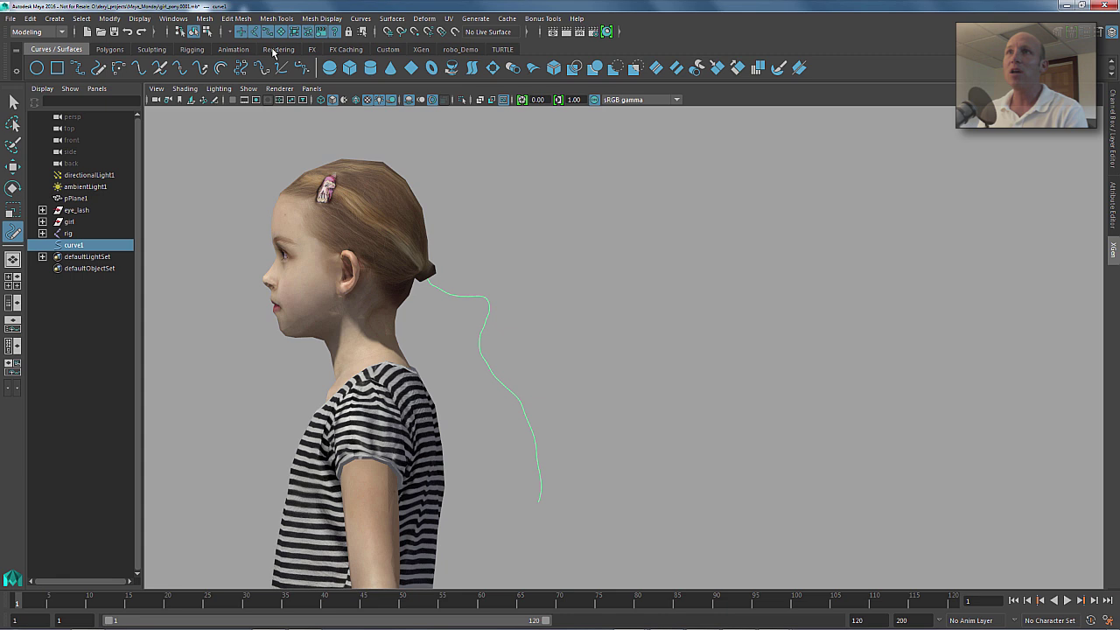
{"action": "left_click", "coordinate": [361, 19]}
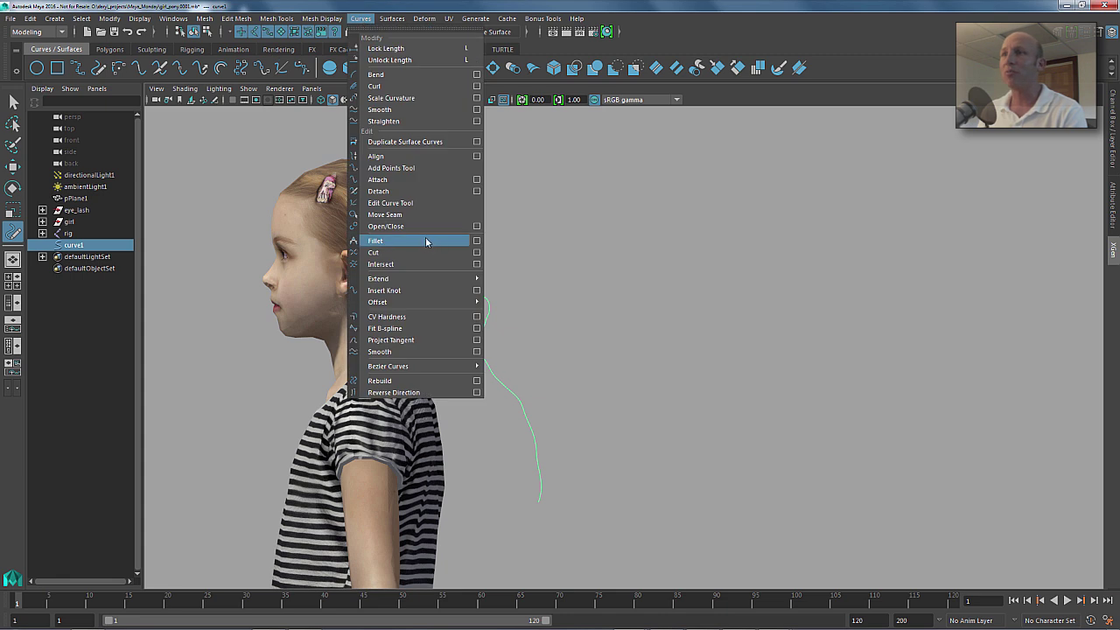
{"action": "left_click", "coordinate": [401, 109]}
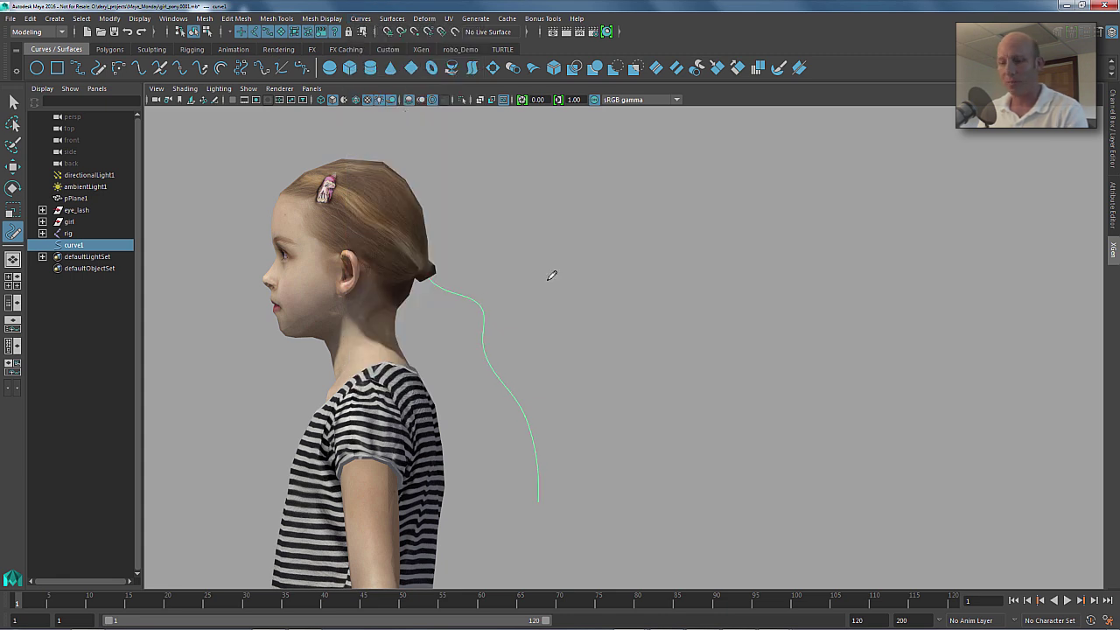
Reselect the ponytail curve, curve1, with the Move tool.
{"action": "middle_click_drag", "start_coordinate": [516, 261], "coordinate": [517, 260], "text": "alt"}
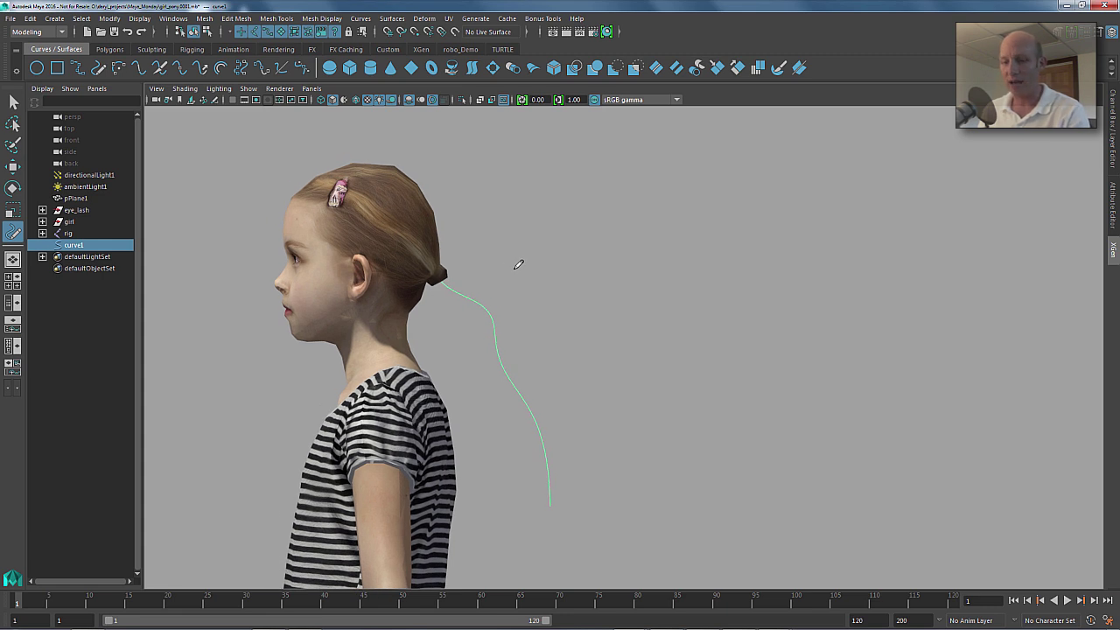
{"action": "key", "text": "w"}
{"action": "left_click", "coordinate": [537, 262]}
{"action": "left_click_drag", "start_coordinate": [475, 324], "coordinate": [568, 318]}
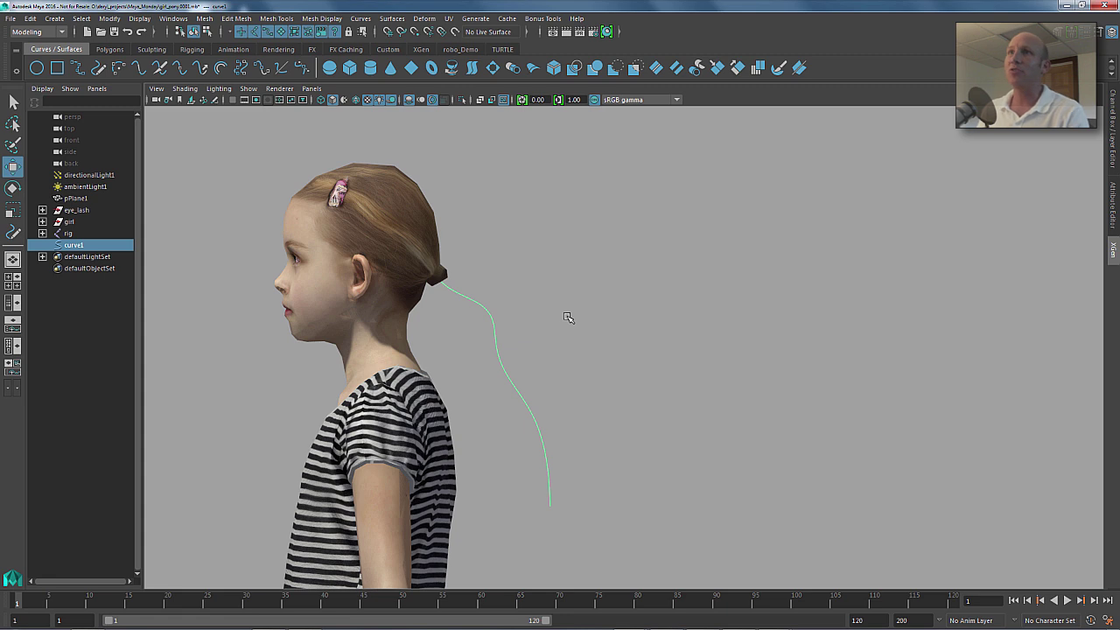
Rebuild curve1 as a uniform cubic curve with 30 spans, then return to object mode.
{"action": "left_click", "coordinate": [208, 33]}
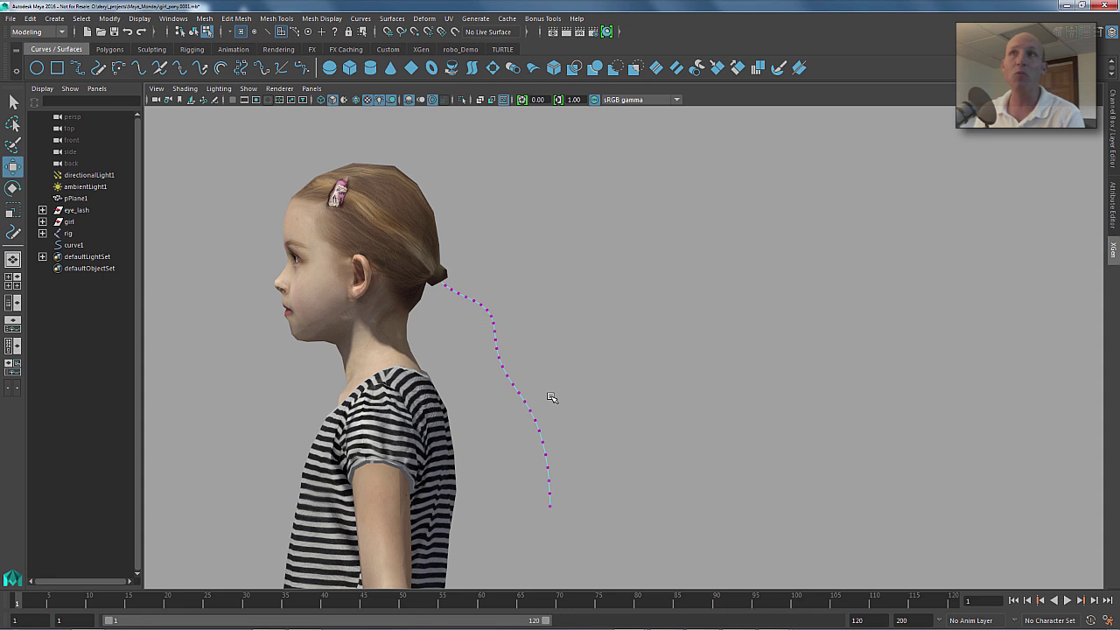
{"action": "left_click", "coordinate": [361, 19]}
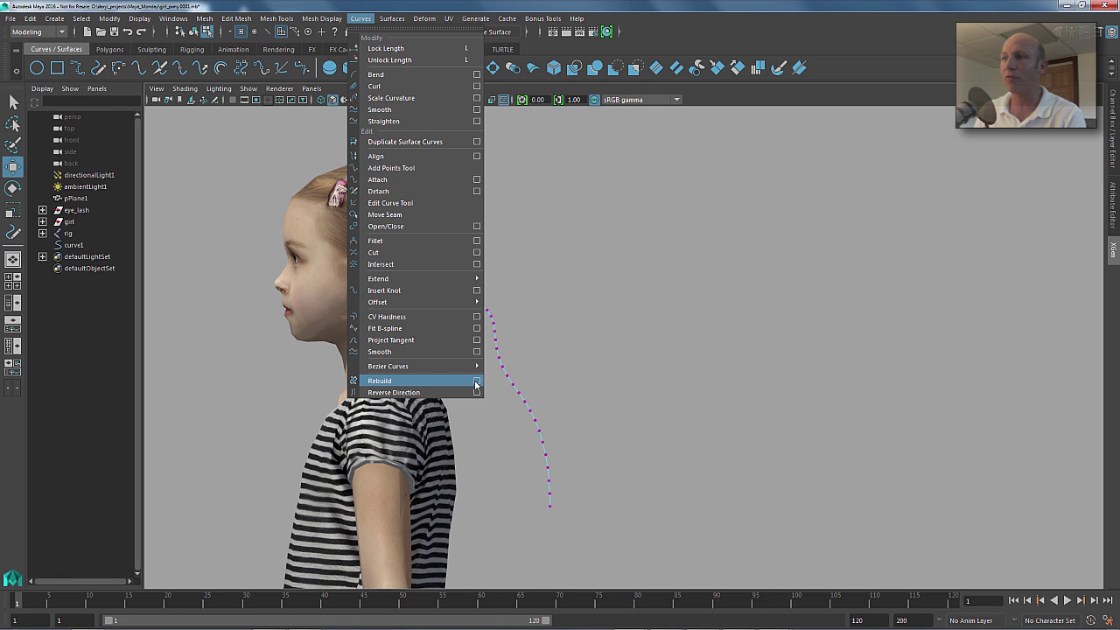
{"action": "left_click", "coordinate": [475, 381]}
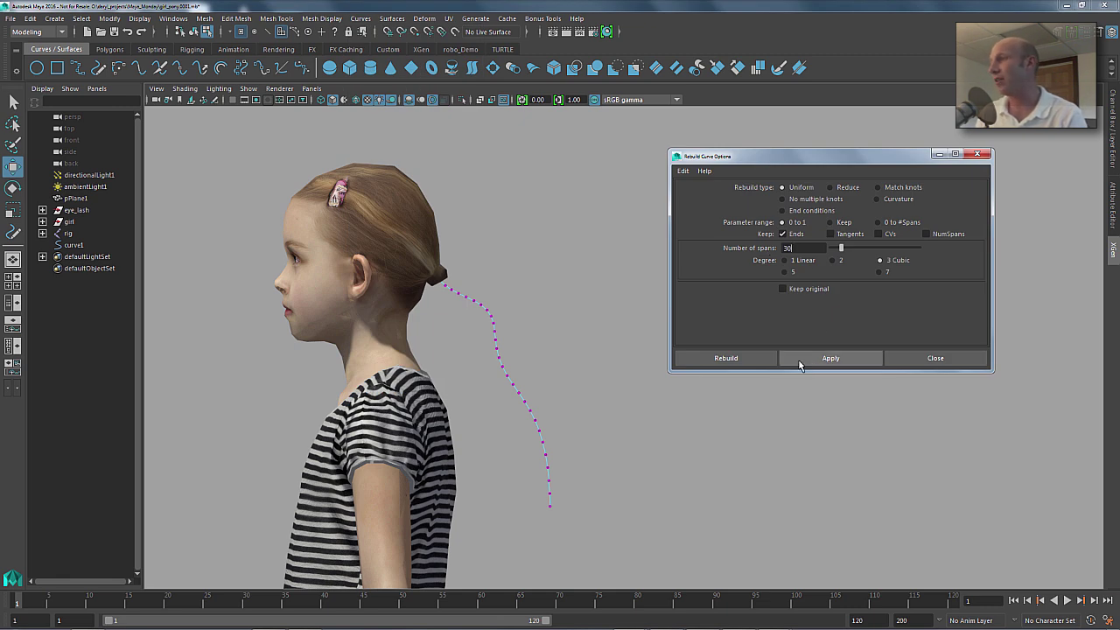
{"action": "left_click", "coordinate": [935, 357]}
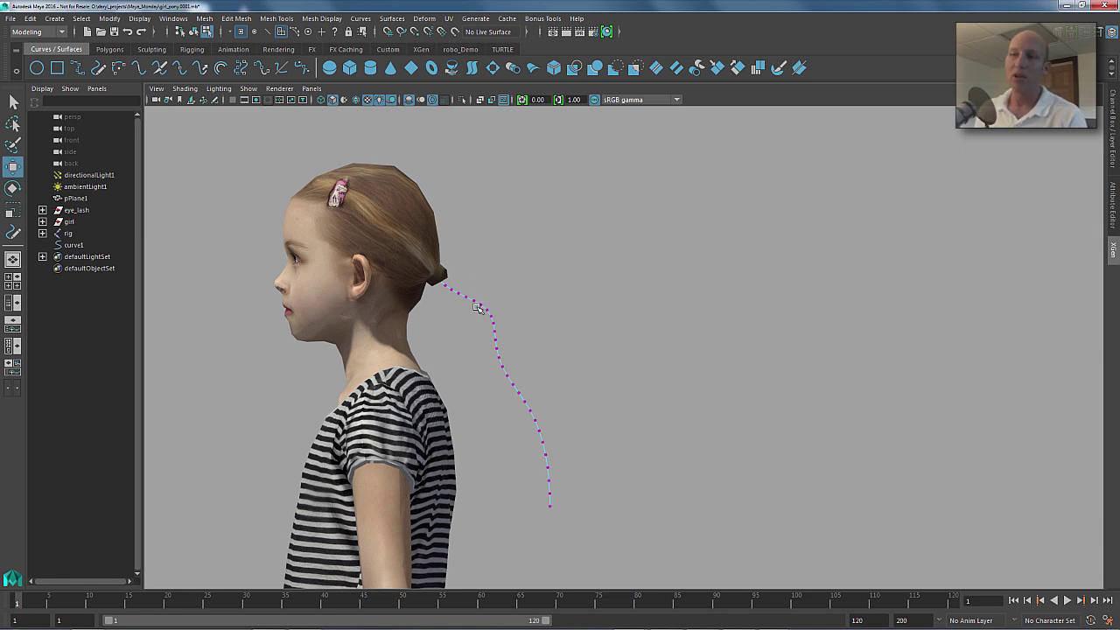
{"action": "middle_click_drag", "start_coordinate": [481, 320], "coordinate": [510, 317], "text": "alt"}
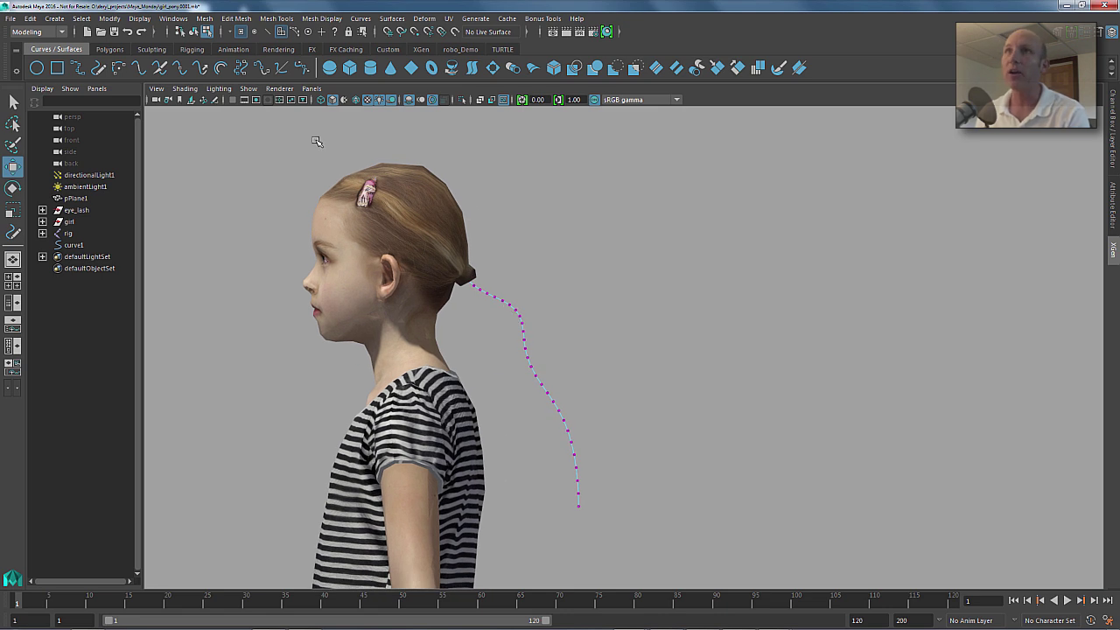
{"action": "left_click", "coordinate": [196, 33]}
Select the ponytail curve and switch to the FX menu set.
{"action": "left_click", "coordinate": [565, 292]}
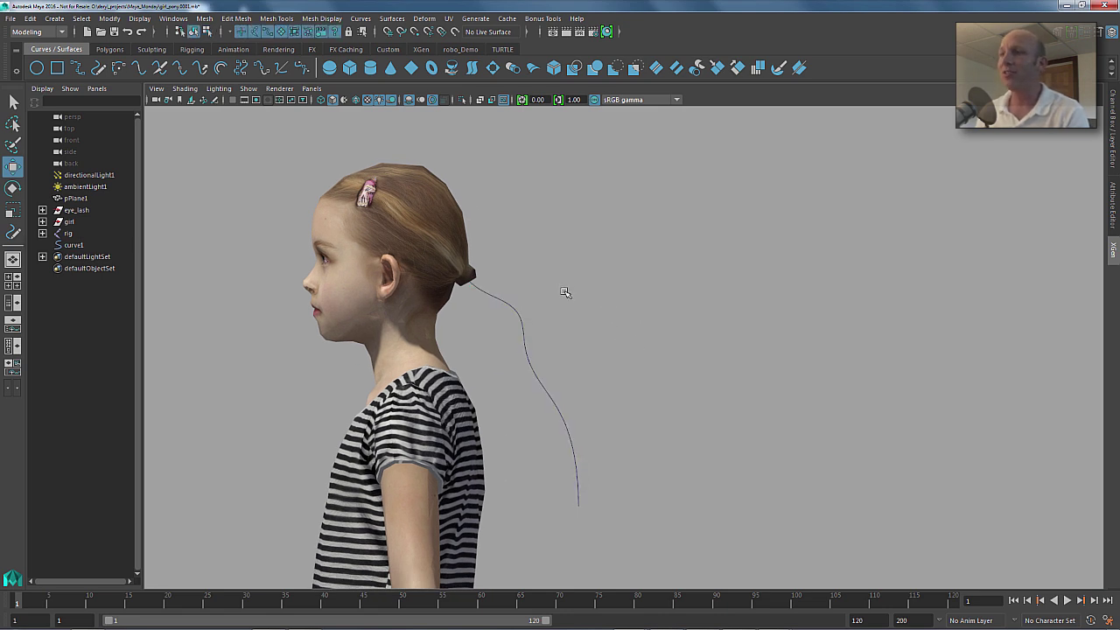
{"action": "middle_click_drag", "start_coordinate": [565, 292], "coordinate": [539, 331], "text": "alt"}
{"action": "left_click_drag", "start_coordinate": [481, 332], "coordinate": [583, 334]}
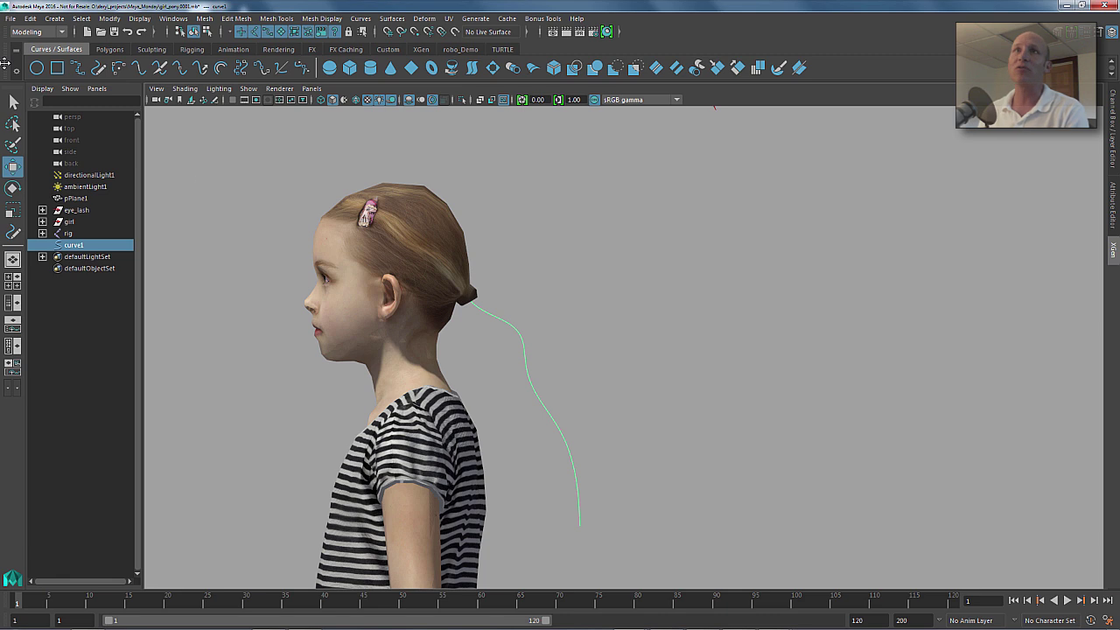
{"action": "left_click", "coordinate": [29, 33]}
{"action": "left_click", "coordinate": [35, 81]}
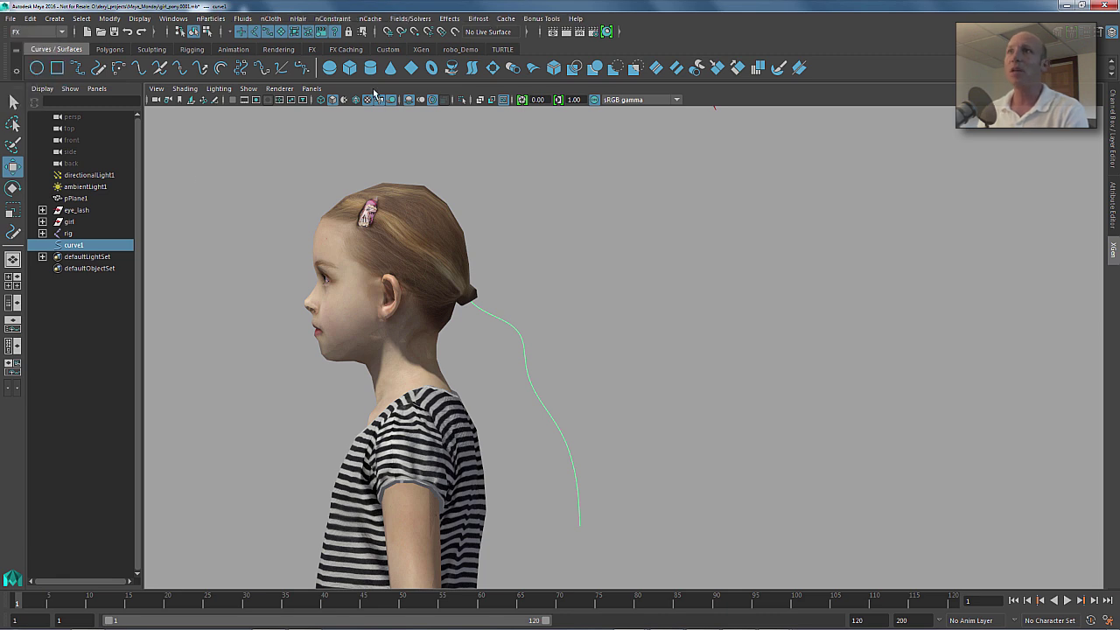
Make the curve dynamic on the head mesh with nHair > Make Selected Curves Dynamic.
{"action": "left_click", "coordinate": [298, 19]}
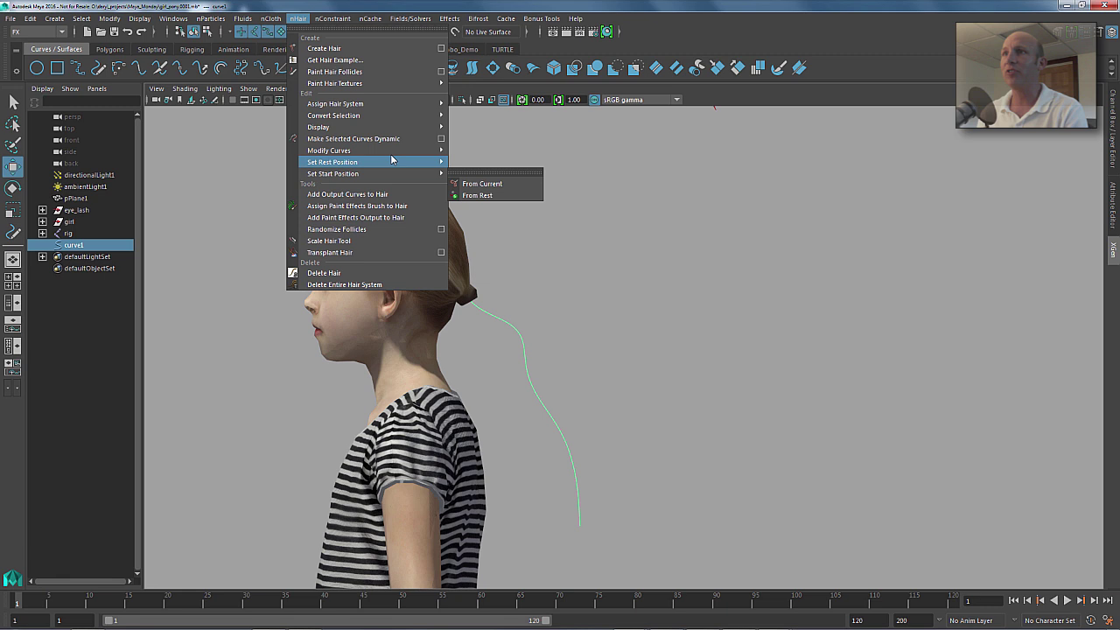
{"action": "left_click", "coordinate": [441, 139]}
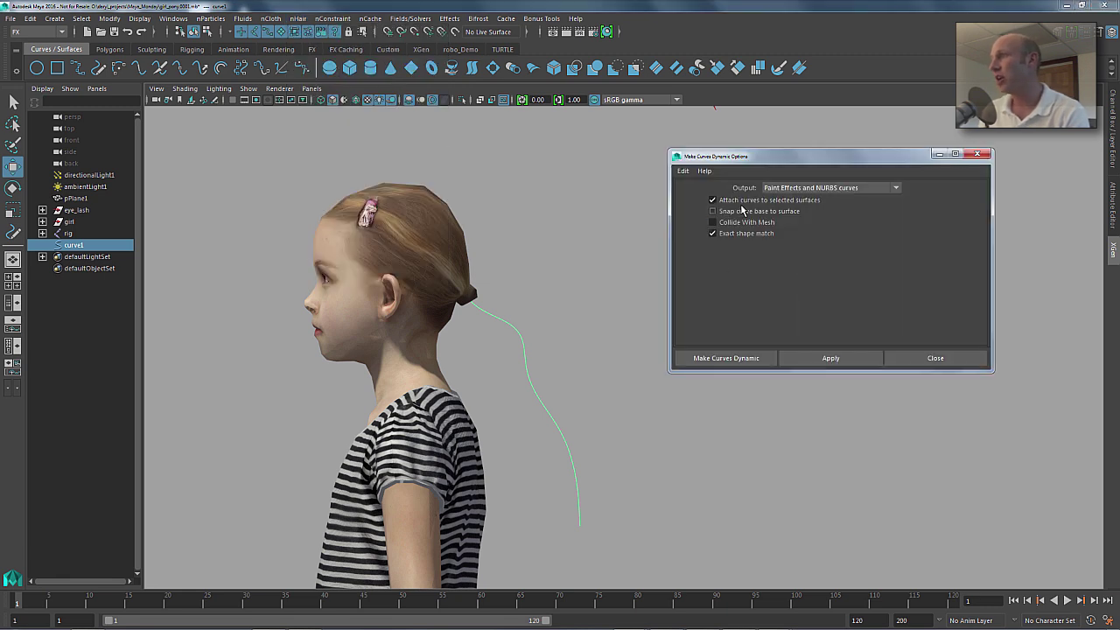
{"action": "left_click", "coordinate": [437, 236], "text": "shift"}
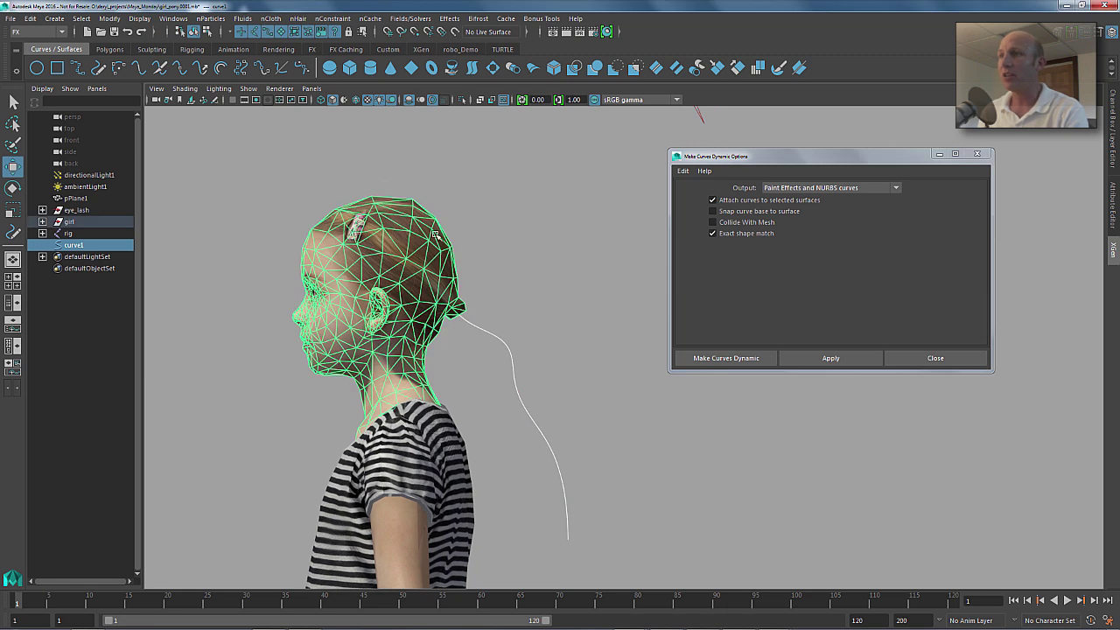
{"action": "left_click", "coordinate": [820, 356]}
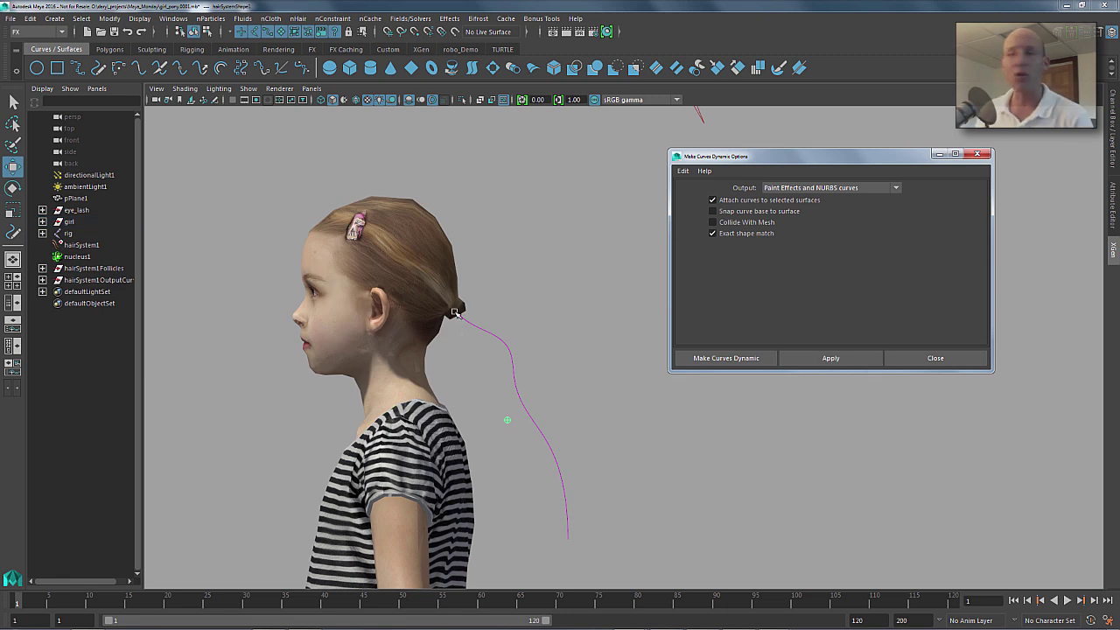
{"action": "left_click", "coordinate": [932, 361]}
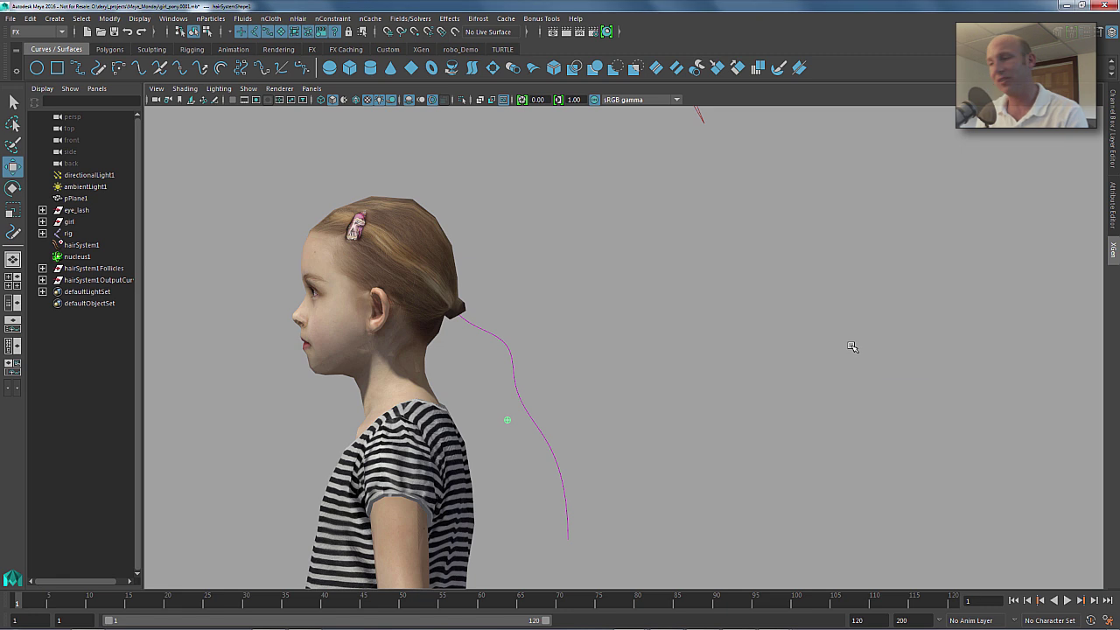
{"action": "middle_click_drag", "start_coordinate": [608, 385], "coordinate": [620, 325], "text": "alt"}
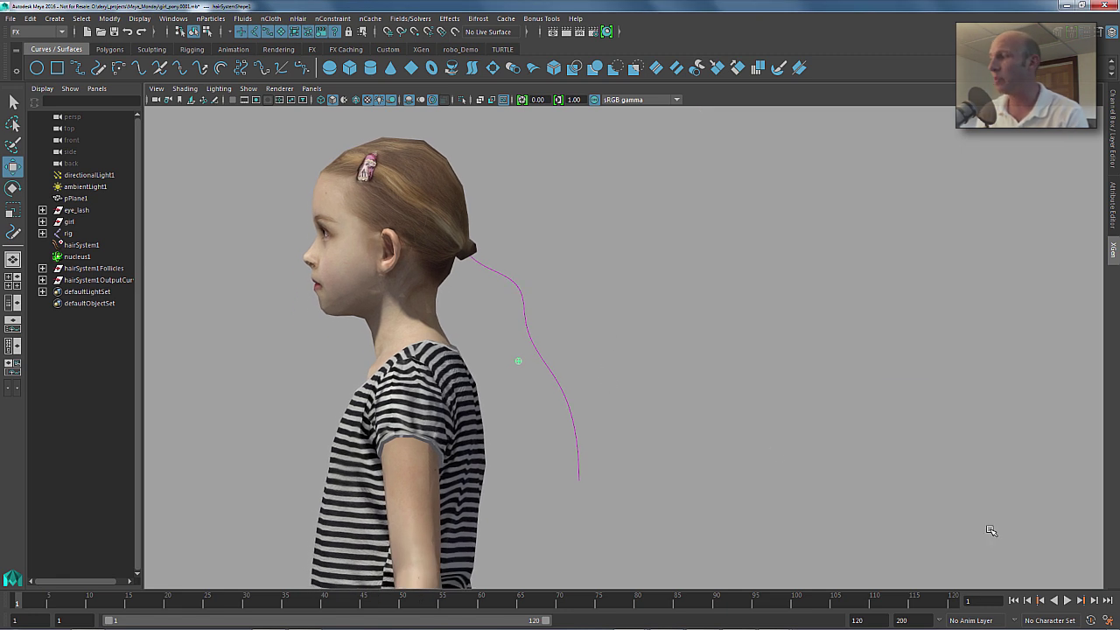
Test the hair simulation, rewind, and make the shirt mesh a passive collider (nRigid1).
{"action": "left_click", "coordinate": [1067, 601]}
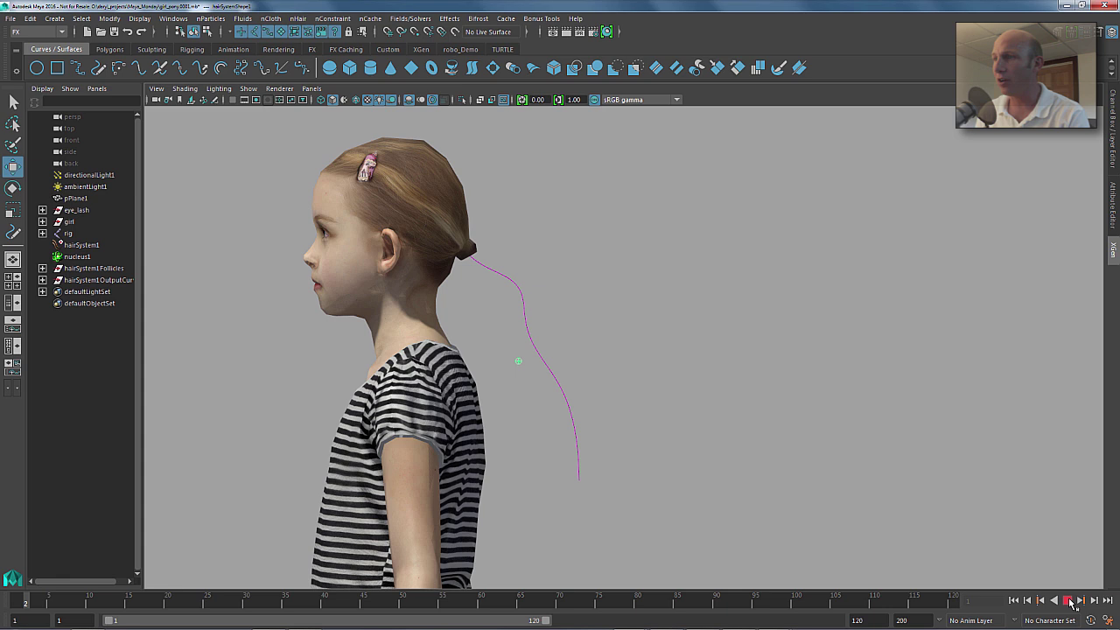
{"action": "left_click", "coordinate": [1068, 601]}
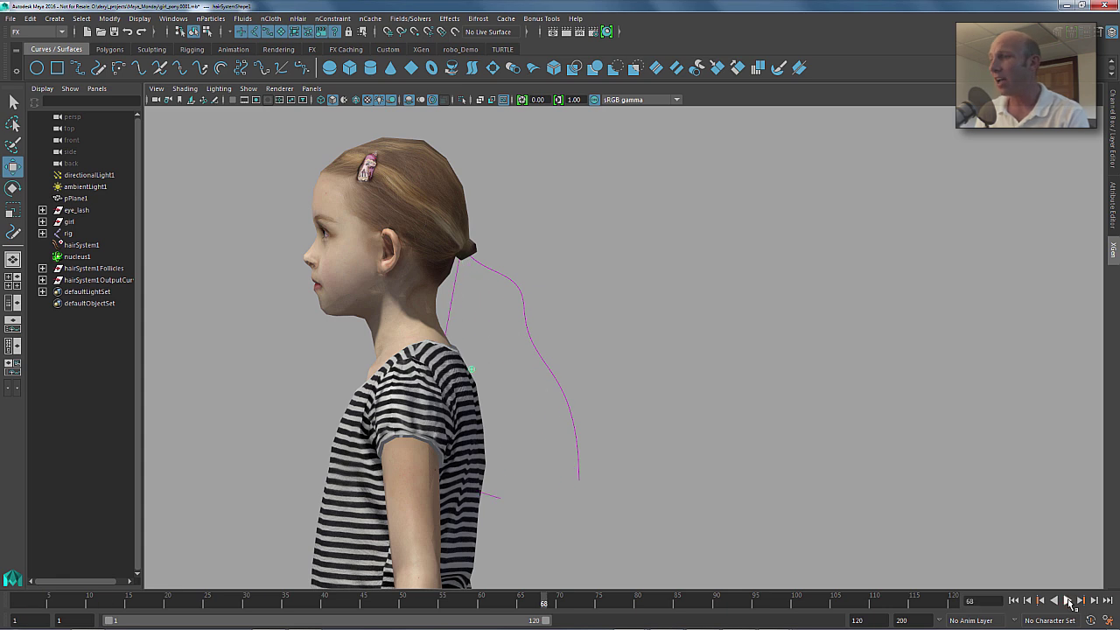
{"action": "left_click", "coordinate": [479, 442]}
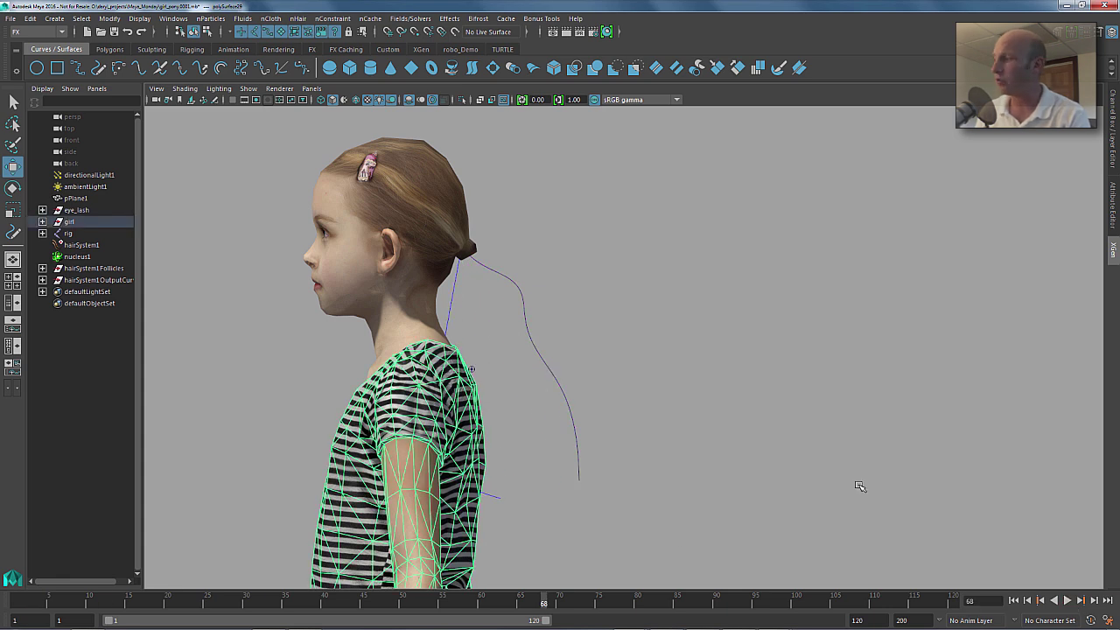
{"action": "left_click", "coordinate": [1012, 600]}
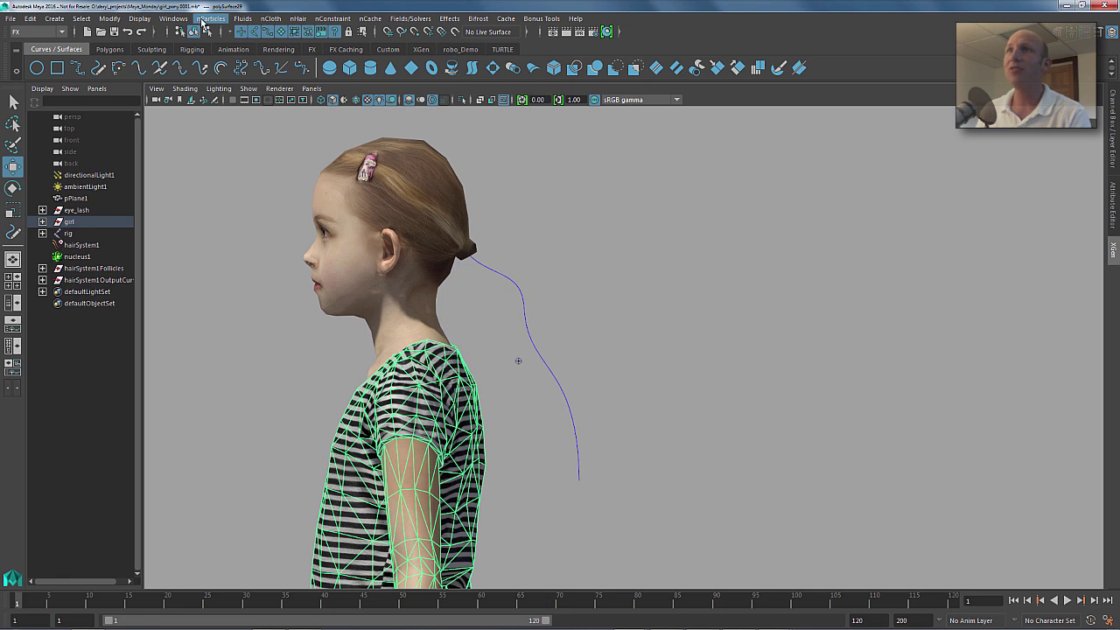
{"action": "left_click", "coordinate": [270, 18]}
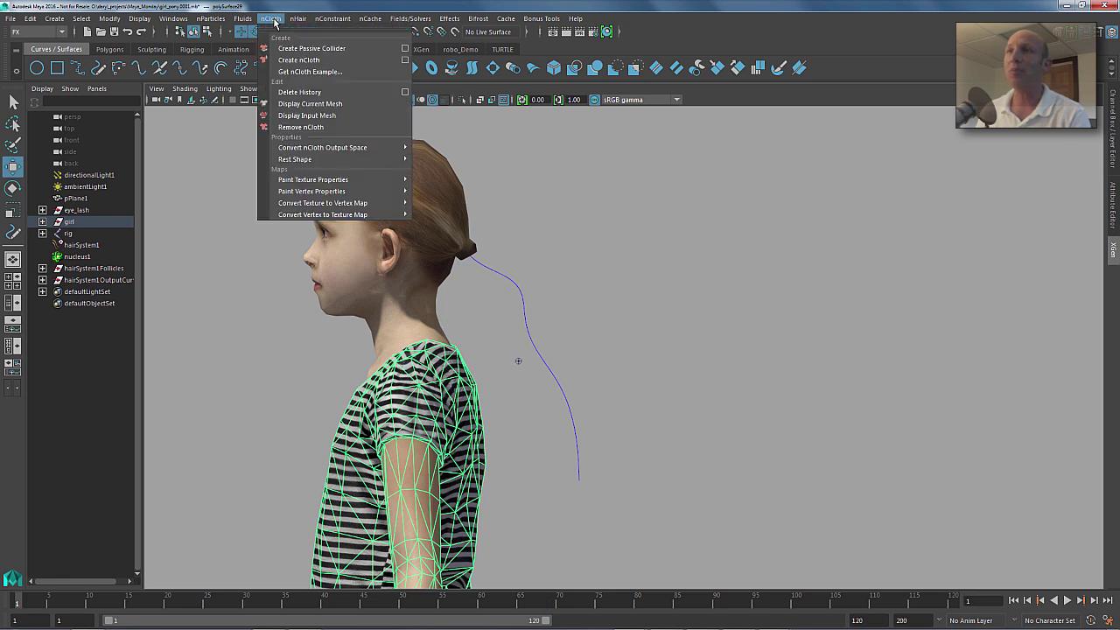
{"action": "left_click", "coordinate": [359, 49]}
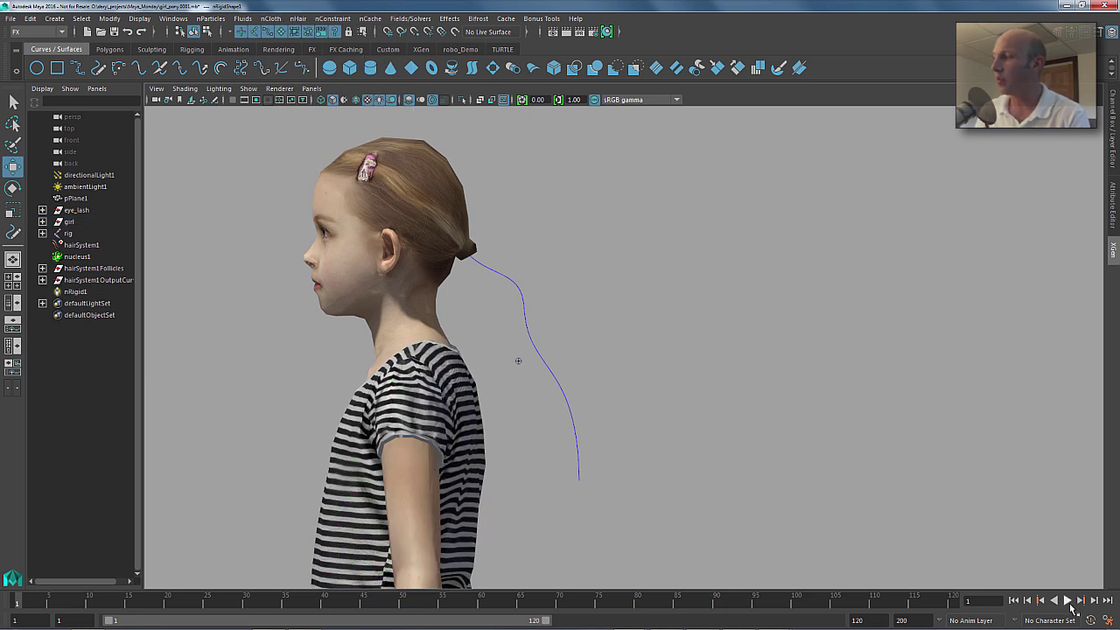
Replay to test hair collisions, rewind to frame 1, and zoom in on the girl's head.
{"action": "left_click", "coordinate": [1069, 604]}
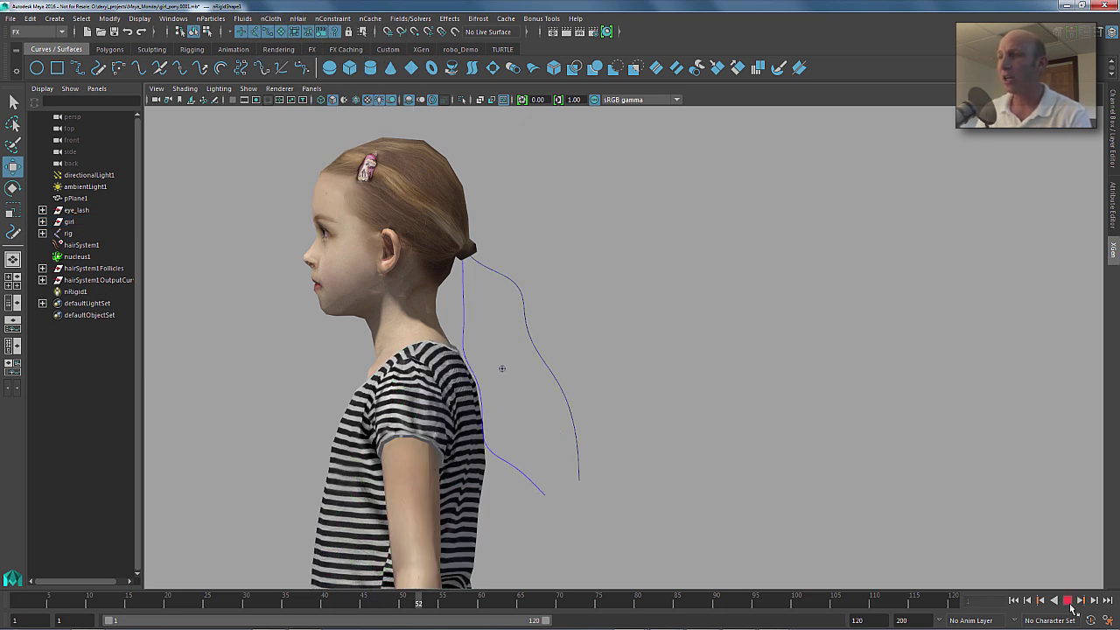
{"action": "left_click", "coordinate": [1068, 601]}
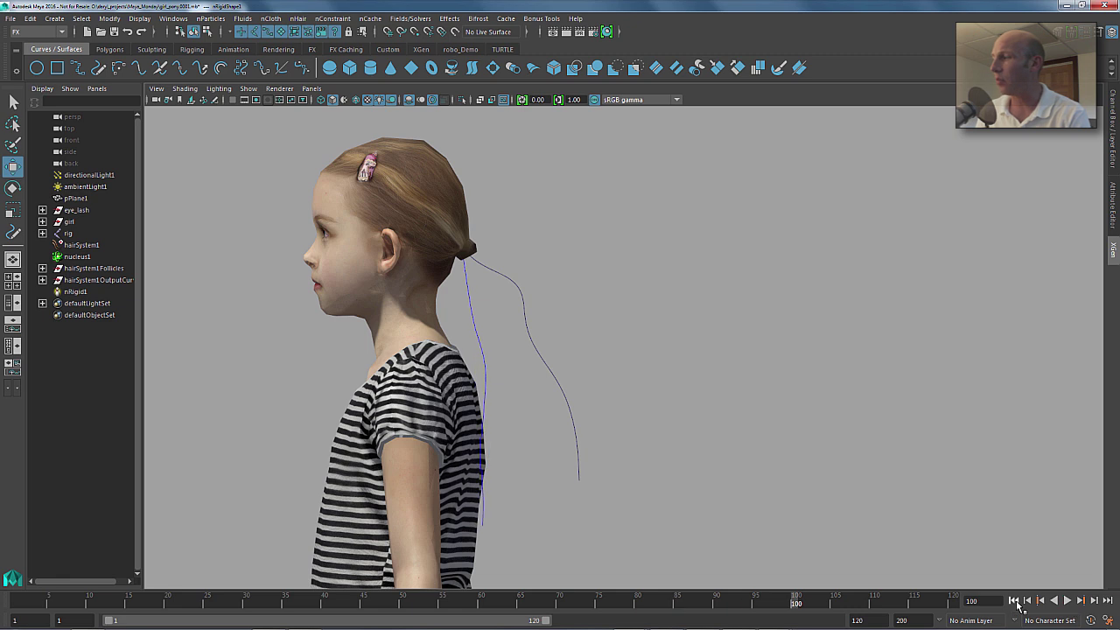
{"action": "left_click", "coordinate": [1014, 601]}
{"action": "key", "text": "space"}
{"action": "scroll", "coordinate": [686, 311], "scroll_direction": "down", "scroll_amount": 3}
{"action": "scroll", "coordinate": [663, 352], "scroll_direction": "up", "scroll_amount": 2}
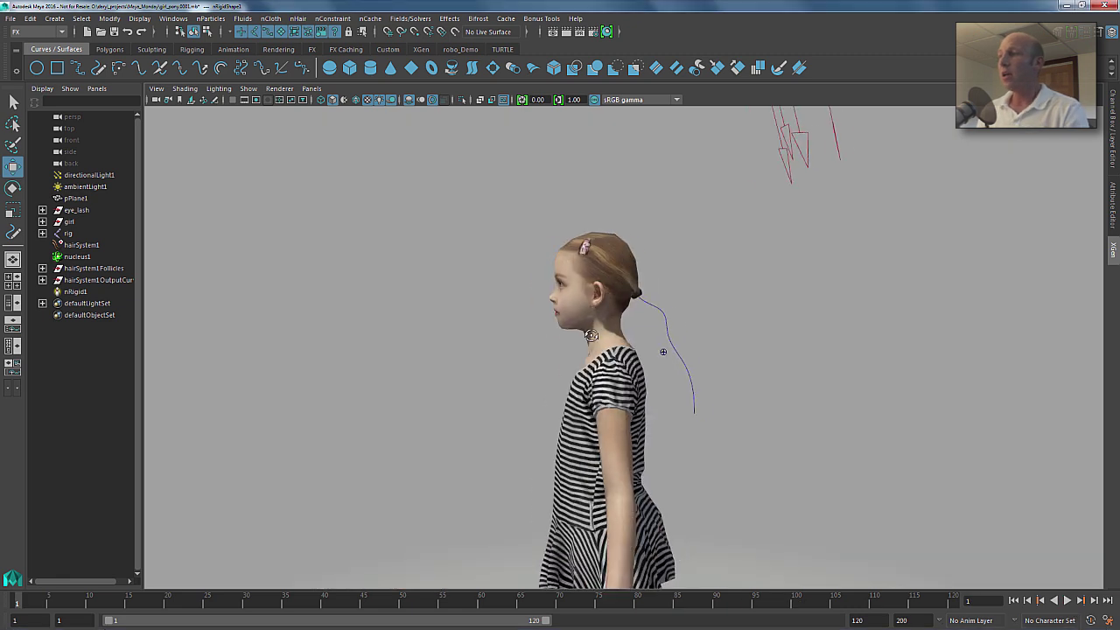
{"action": "scroll", "coordinate": [857, 357], "scroll_direction": "up", "scroll_amount": 5}
{"action": "scroll", "coordinate": [700, 344], "scroll_direction": "up", "scroll_amount": 3}
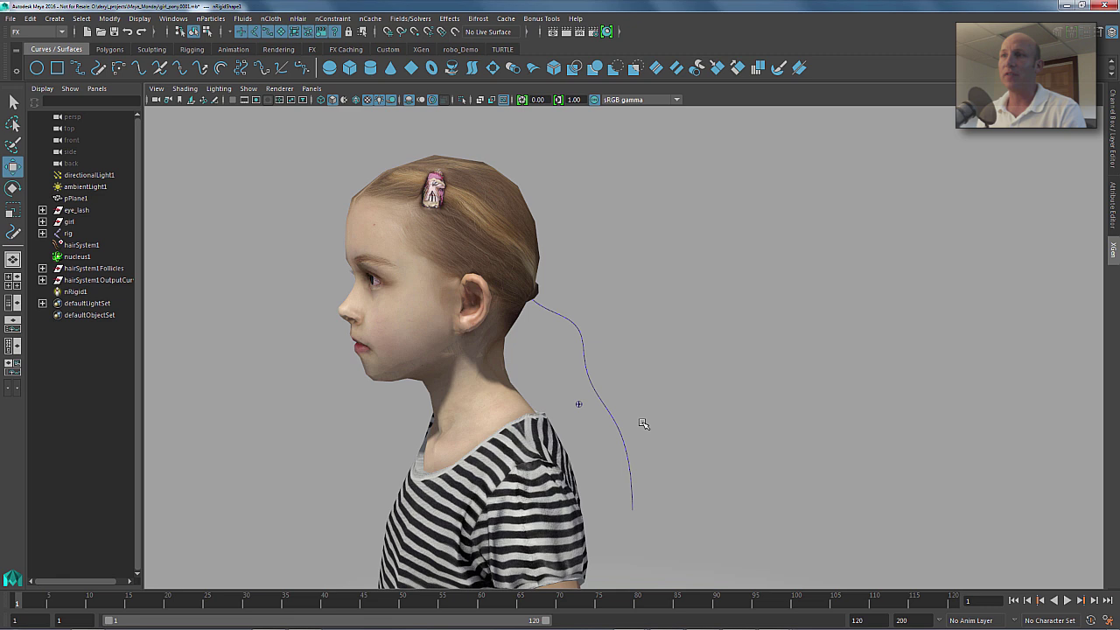
{"action": "scroll", "coordinate": [604, 424], "scroll_direction": "down", "scroll_amount": 2}
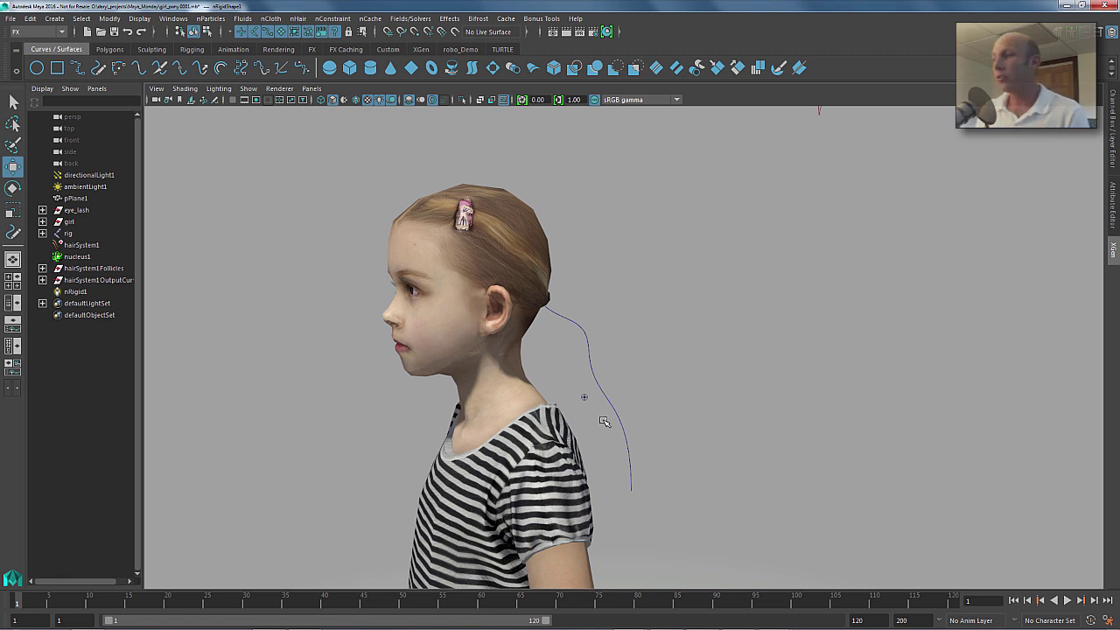
Assign a Paint Effects brush to hairSystem1 via nHair, creating pfxHair1.
{"action": "left_click", "coordinate": [81, 245]}
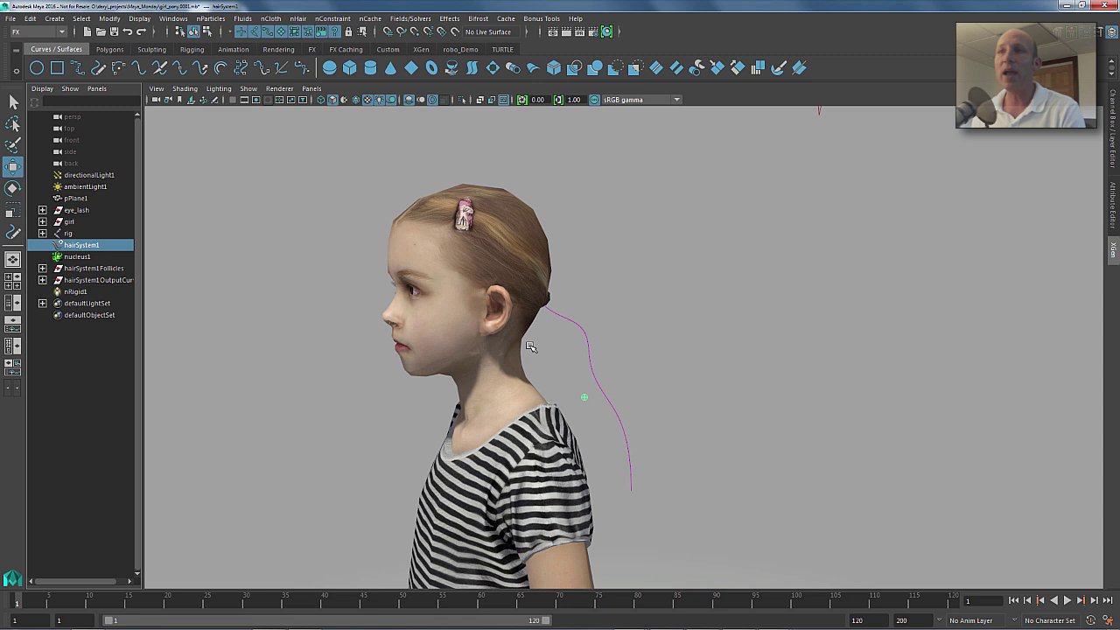
{"action": "mouse_move", "coordinate": [579, 357]}
{"action": "left_mouse_down", "text": "alt"}
{"action": "mouse_move", "coordinate": [592, 347]}
{"action": "mouse_move", "coordinate": [503, 298]}
{"action": "left_mouse_up", "text": "alt"}
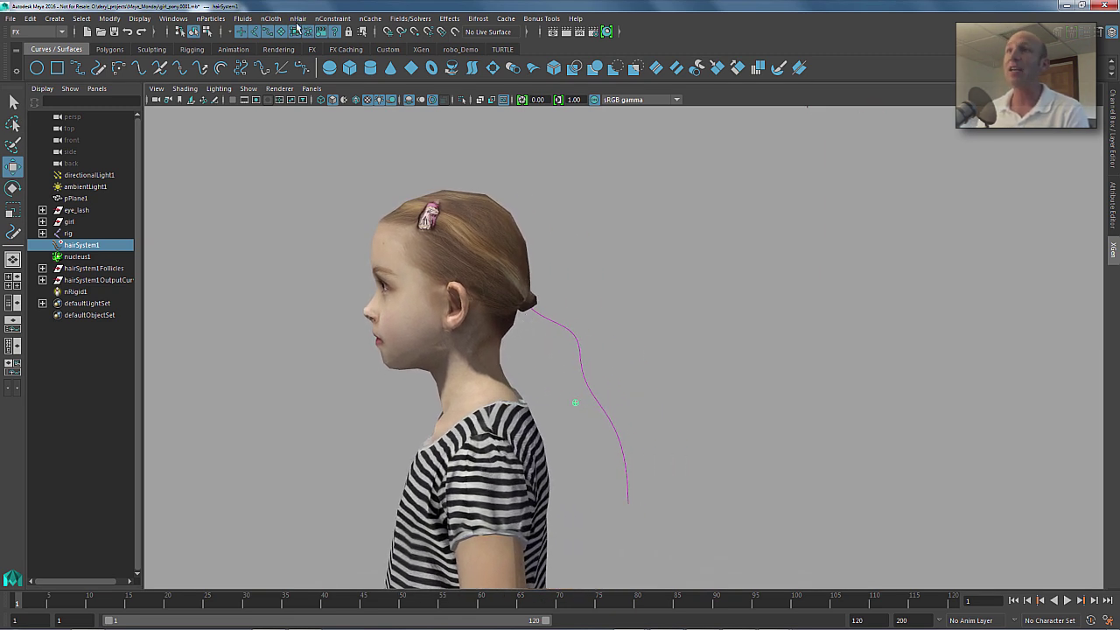
{"action": "left_click", "coordinate": [298, 18]}
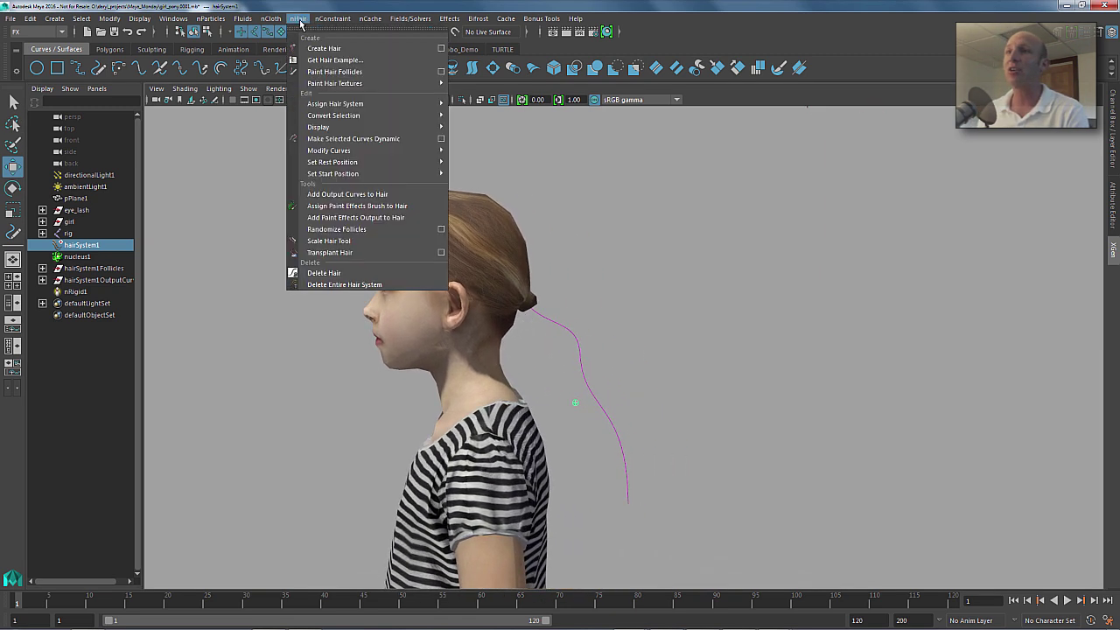
{"action": "left_click", "coordinate": [425, 215]}
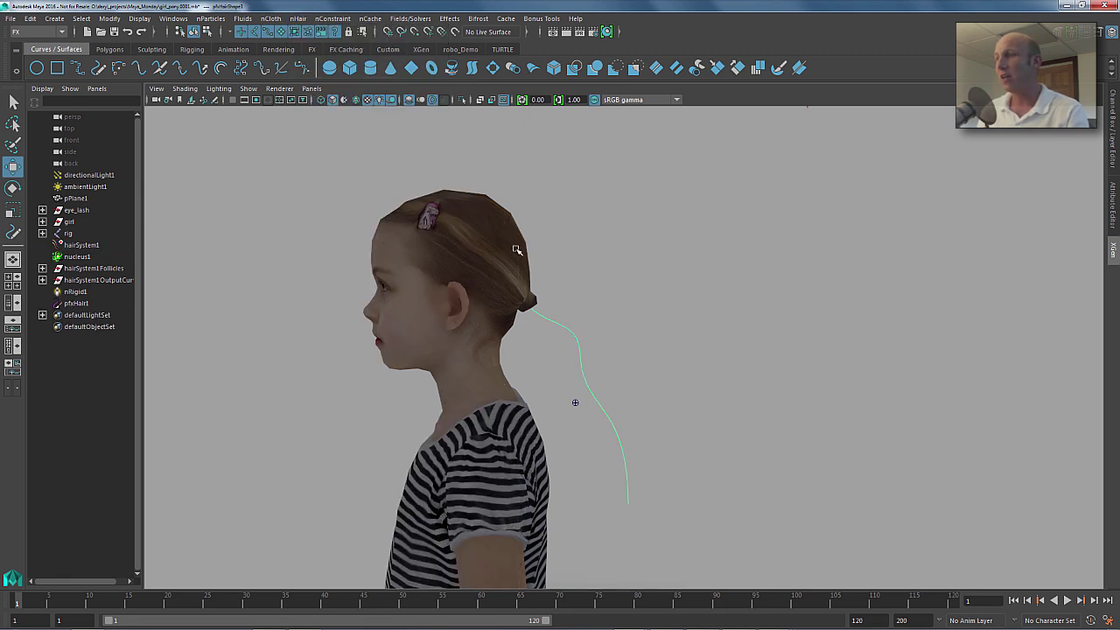
In textured view, set Hairs Per Clump to 30 and Clump Width to 3.
{"action": "key", "text": "6"}
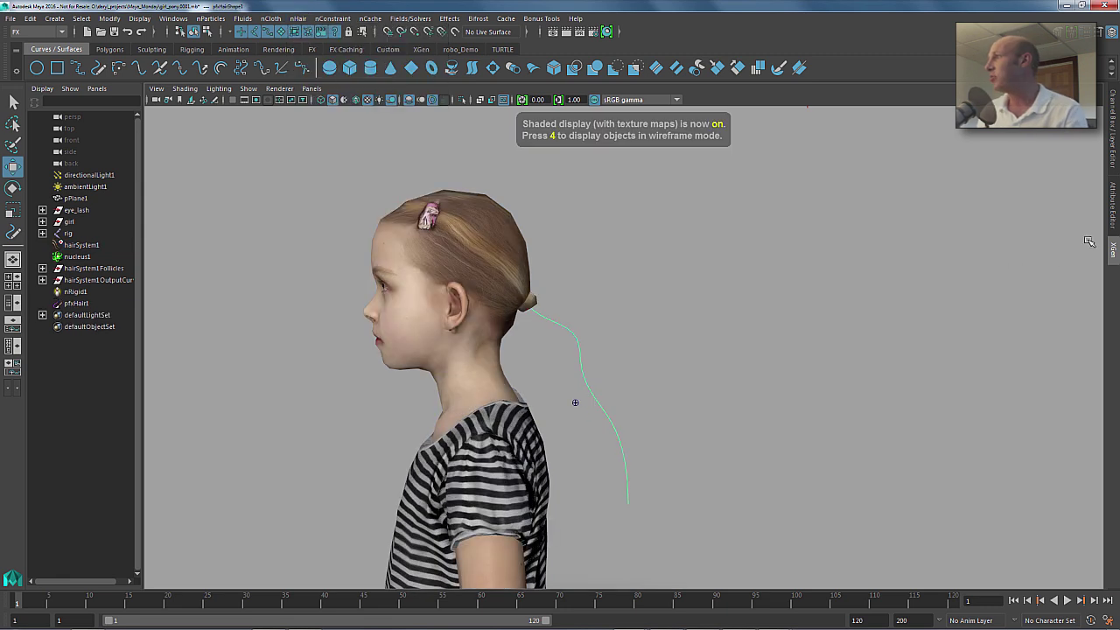
{"action": "left_click", "coordinate": [1112, 210]}
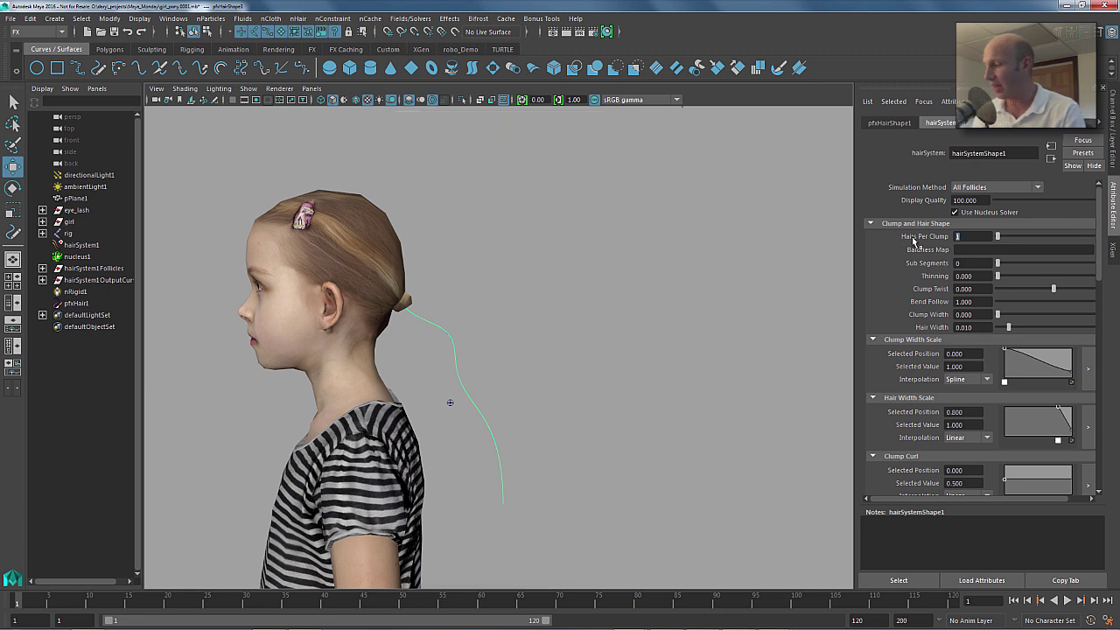
{"action": "type", "text": "30"}
{"action": "key", "text": "Return"}
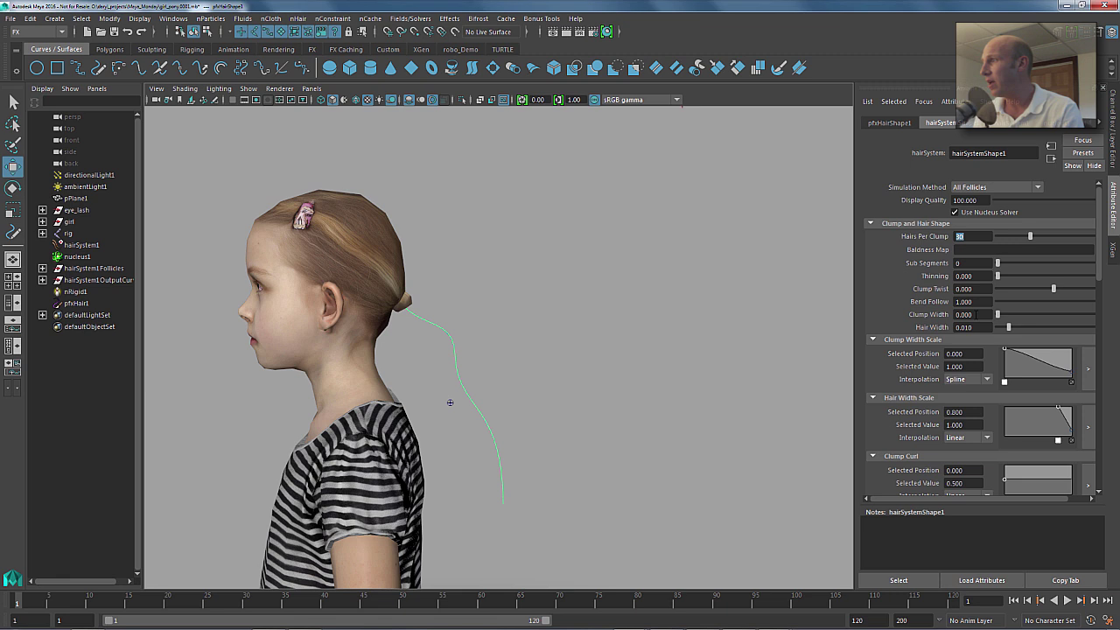
{"action": "left_click", "coordinate": [963, 314]}
{"action": "type", "text": "3"}
{"action": "key", "text": "Return"}
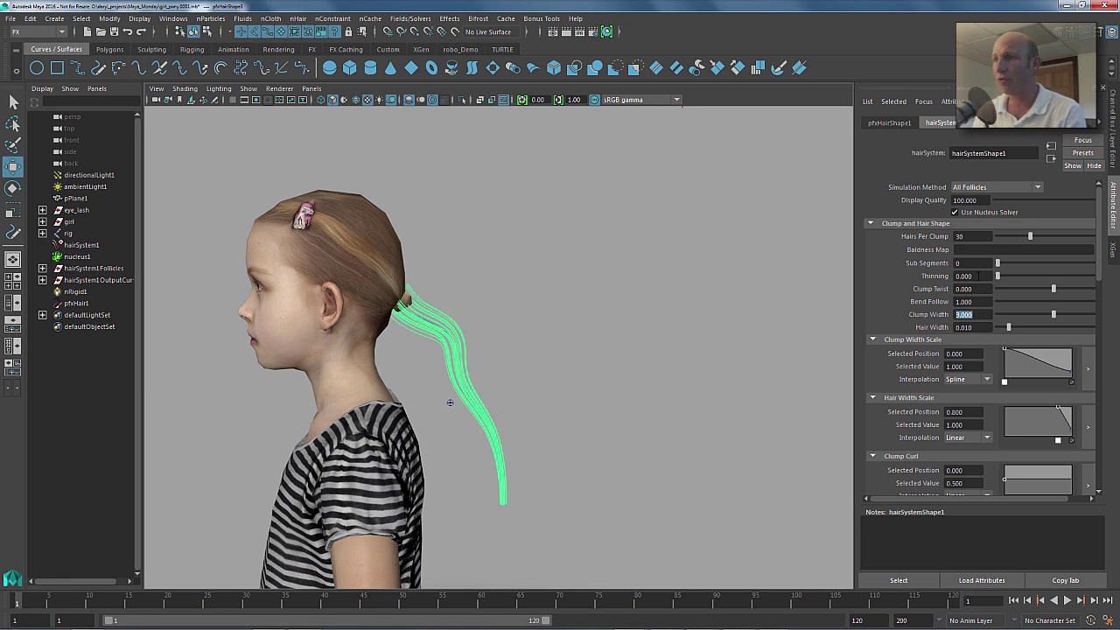
Taper Clump Width Scale to 0.46 at the tip and reduce Clump Width to 1.705.
{"action": "left_click_drag", "start_coordinate": [668, 291], "coordinate": [691, 249], "text": "alt"}
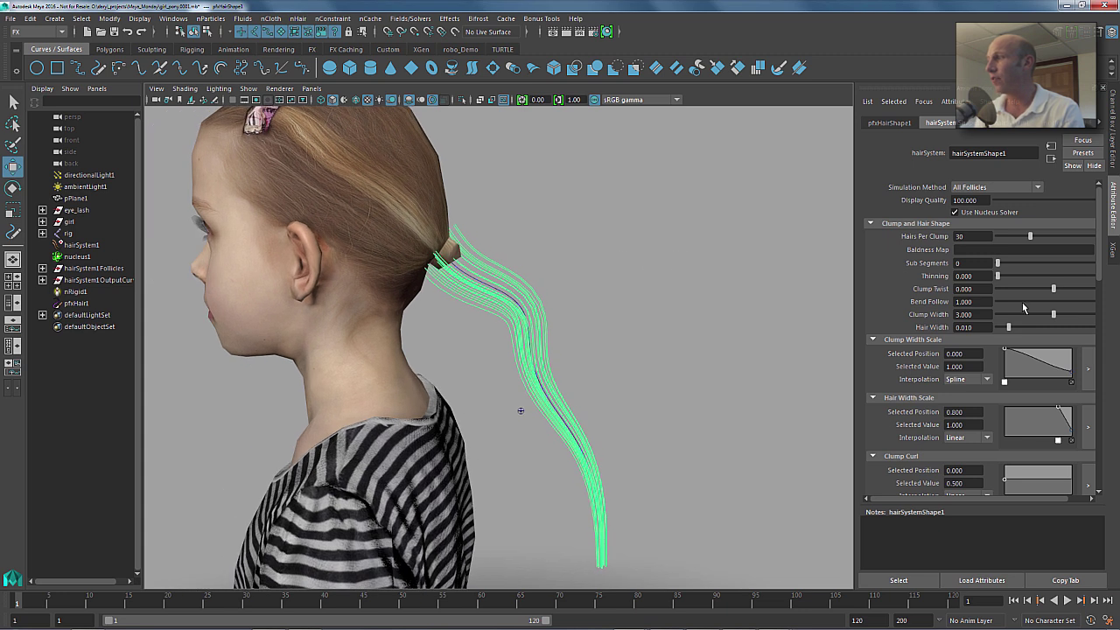
{"action": "left_click_drag", "start_coordinate": [1005, 351], "coordinate": [1073, 368]}
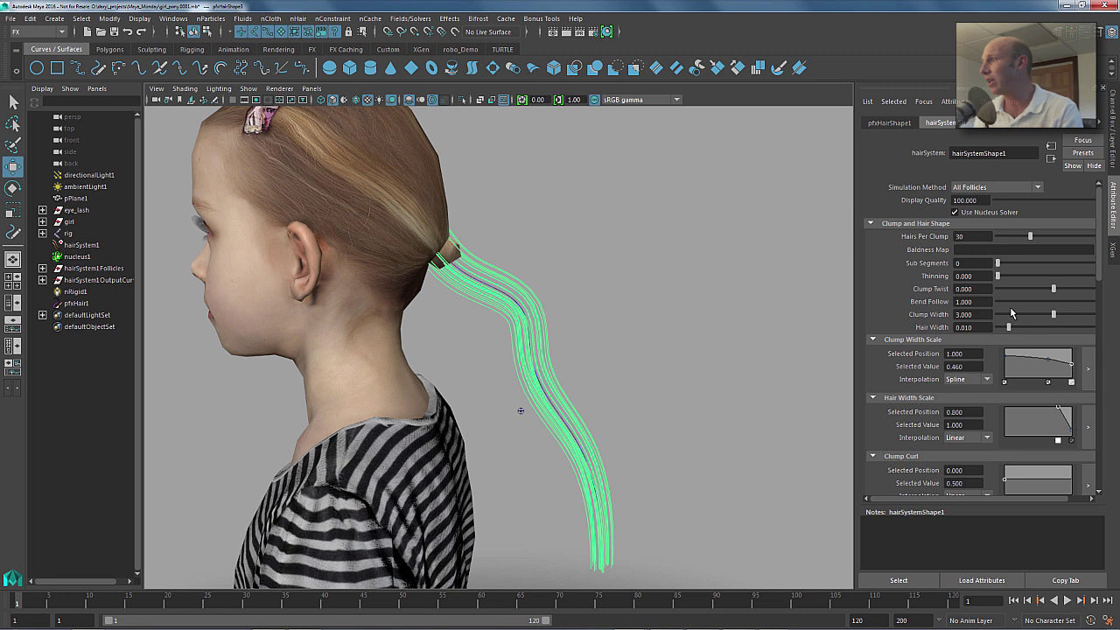
{"action": "left_click_drag", "start_coordinate": [1051, 321], "coordinate": [1028, 322]}
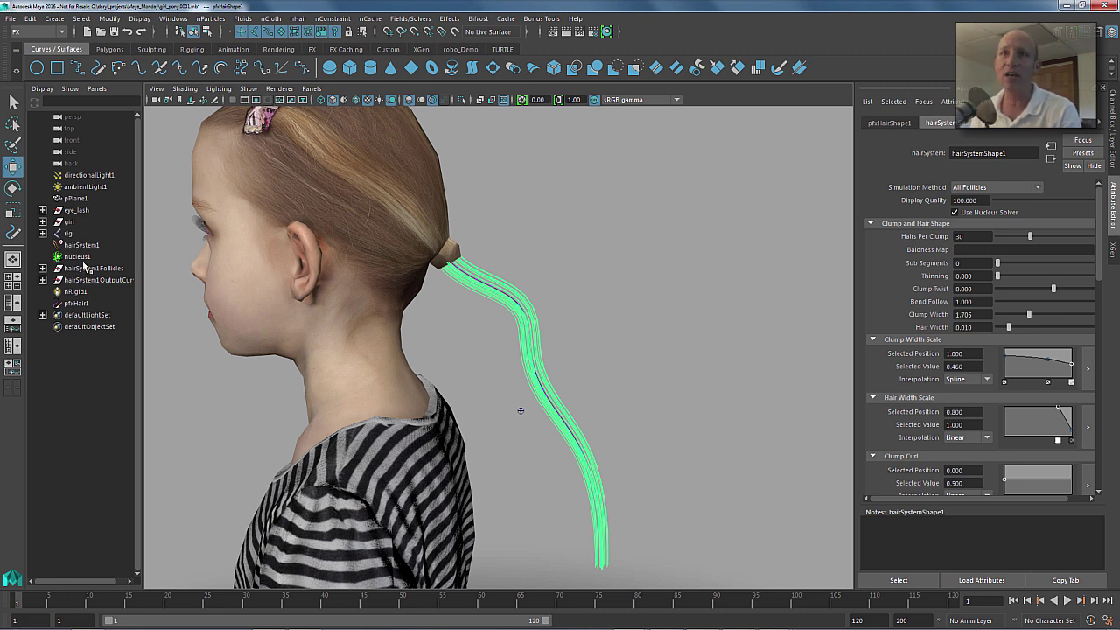
Turn on Braid for follicle1 under hairSystem1Follicles.
{"action": "left_click", "coordinate": [43, 267]}
{"action": "left_click", "coordinate": [86, 280]}
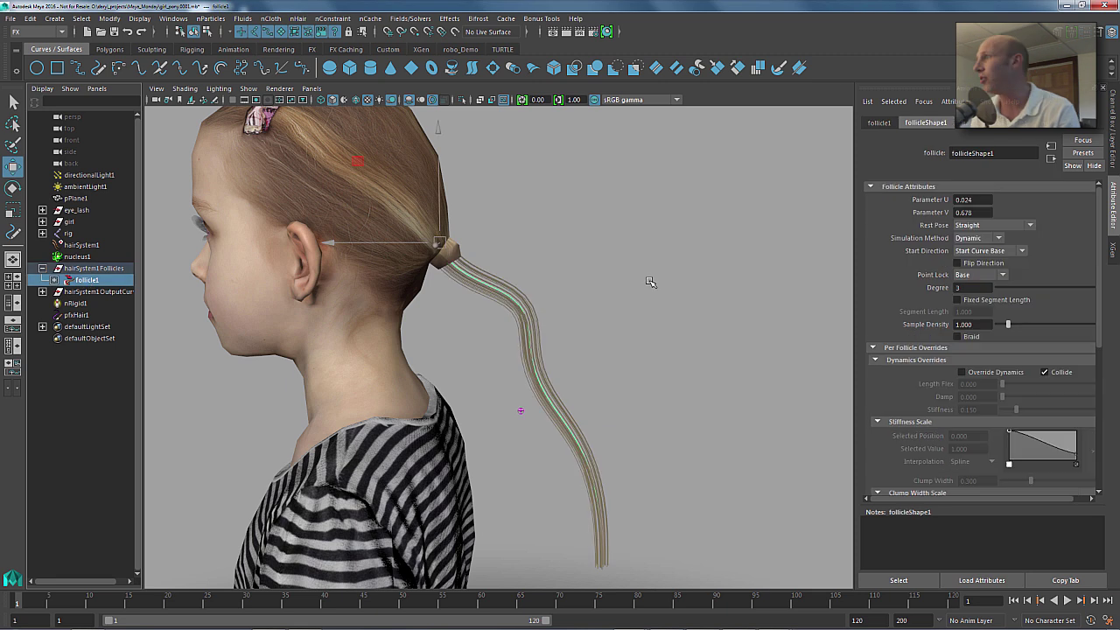
{"action": "left_click", "coordinate": [957, 337]}
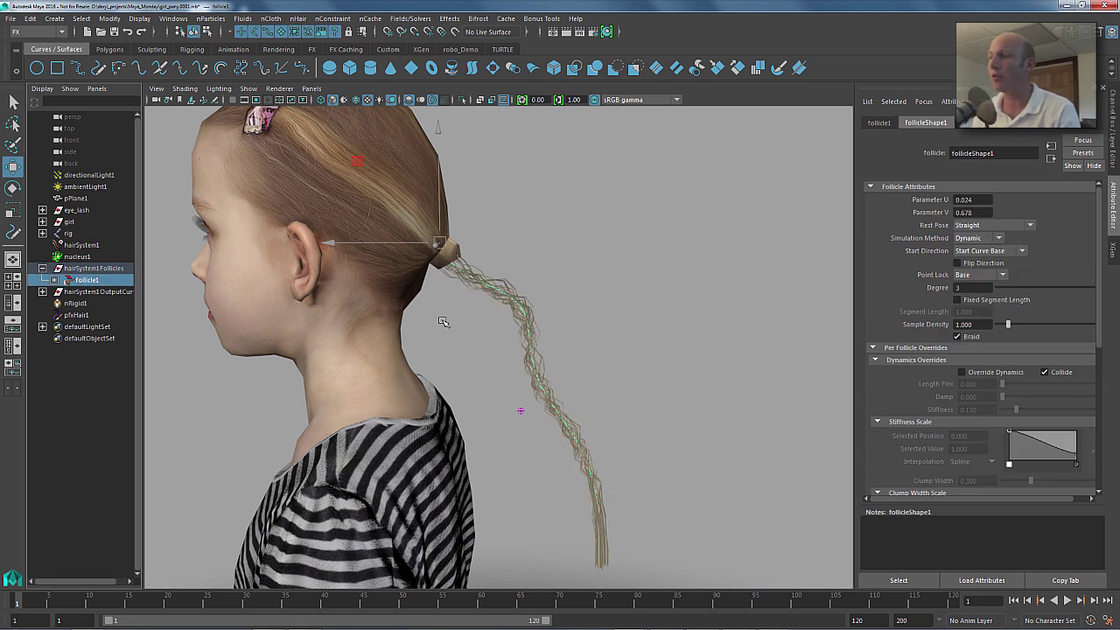
{"action": "left_click_drag", "start_coordinate": [475, 318], "coordinate": [548, 313], "text": "alt"}
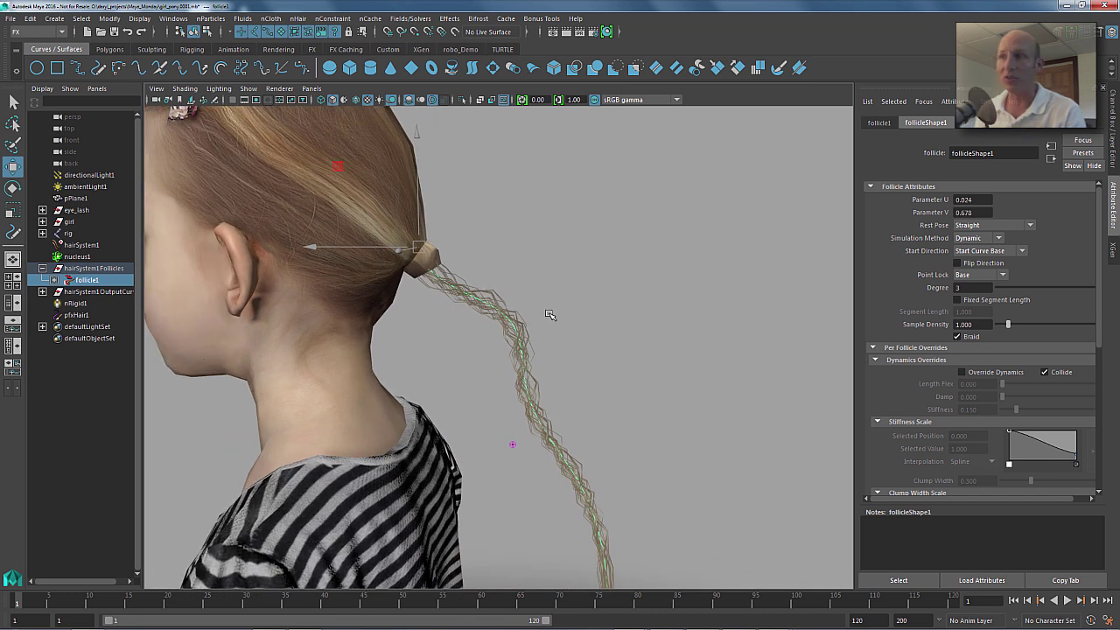
On hairSystem1, set Sub Segments to 20 and Clump Width to 2.082.
{"action": "left_click", "coordinate": [84, 246]}
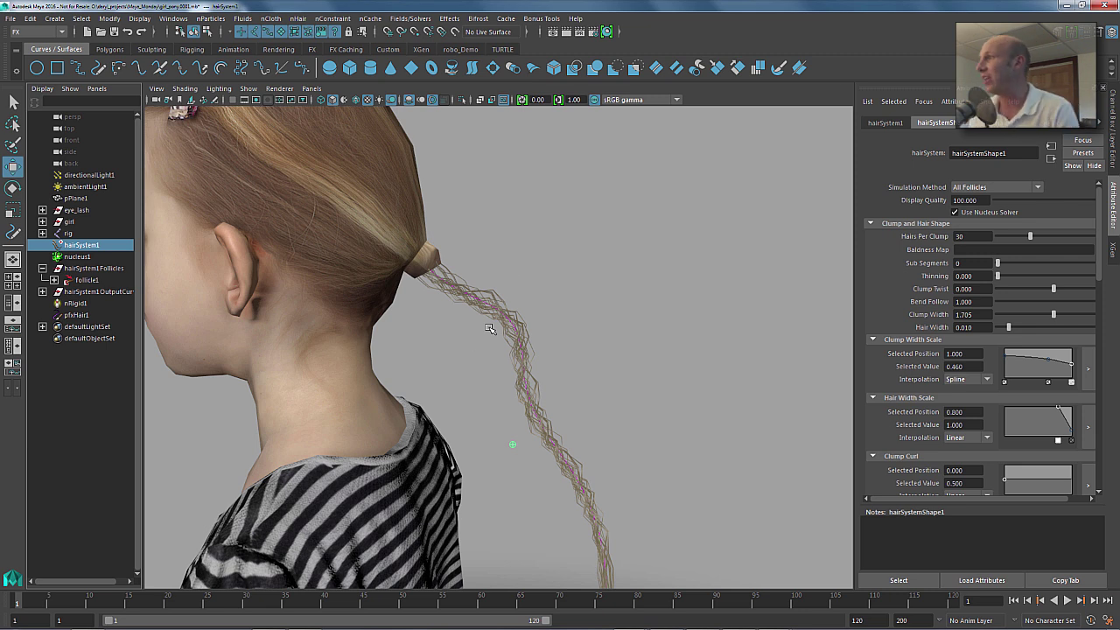
{"action": "left_click_drag", "start_coordinate": [1001, 262], "coordinate": [1110, 265]}
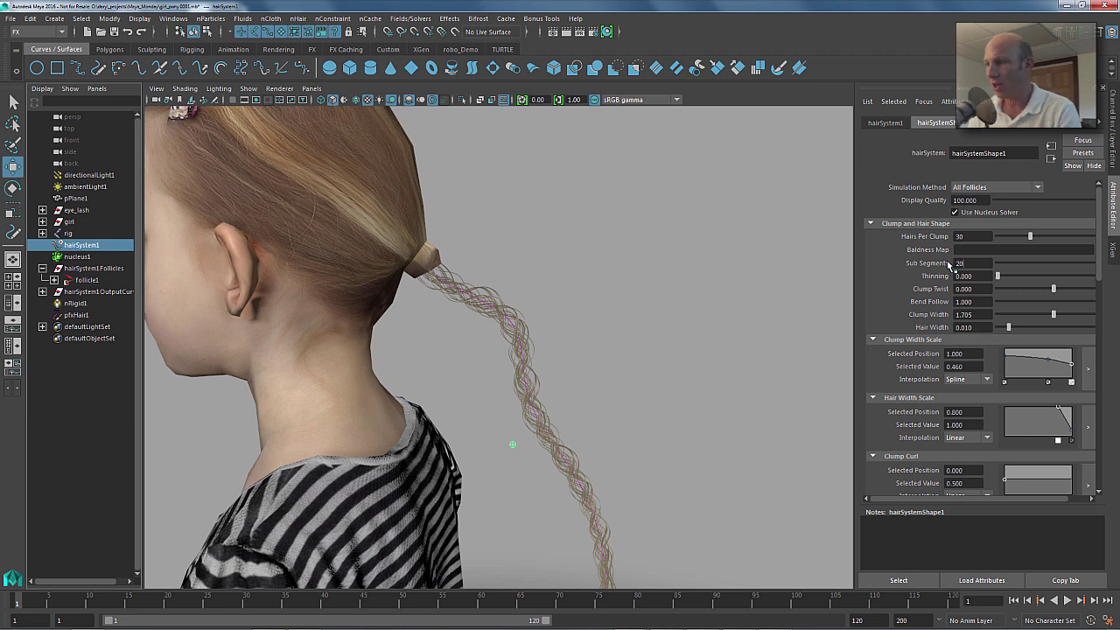
{"action": "left_click_drag", "start_coordinate": [487, 255], "coordinate": [549, 248], "text": "alt"}
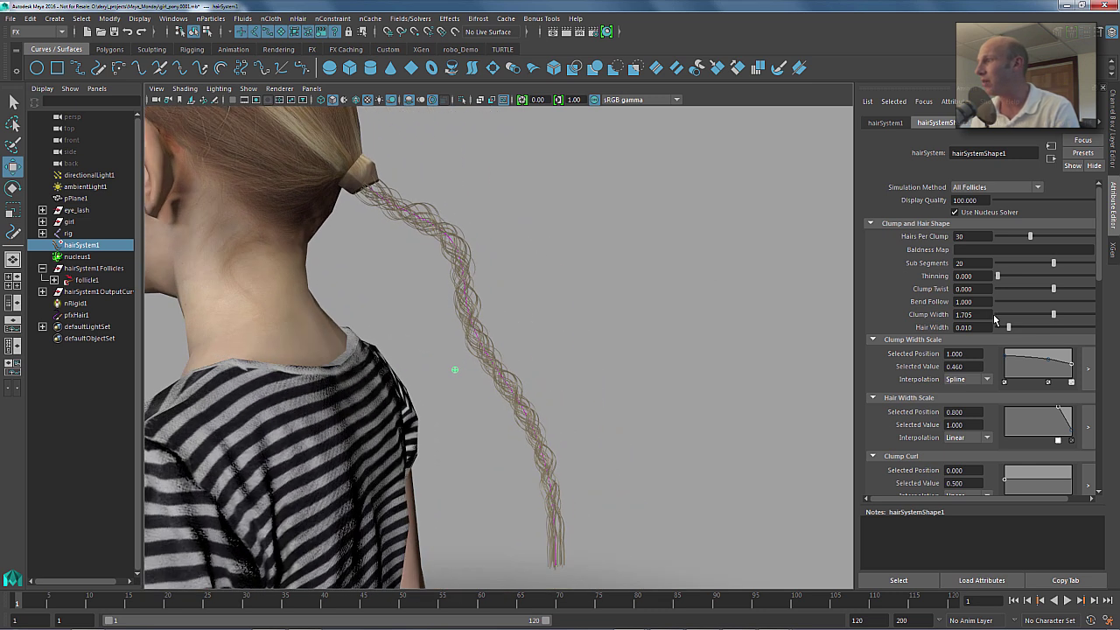
{"action": "left_click_drag", "start_coordinate": [1057, 317], "coordinate": [1065, 318]}
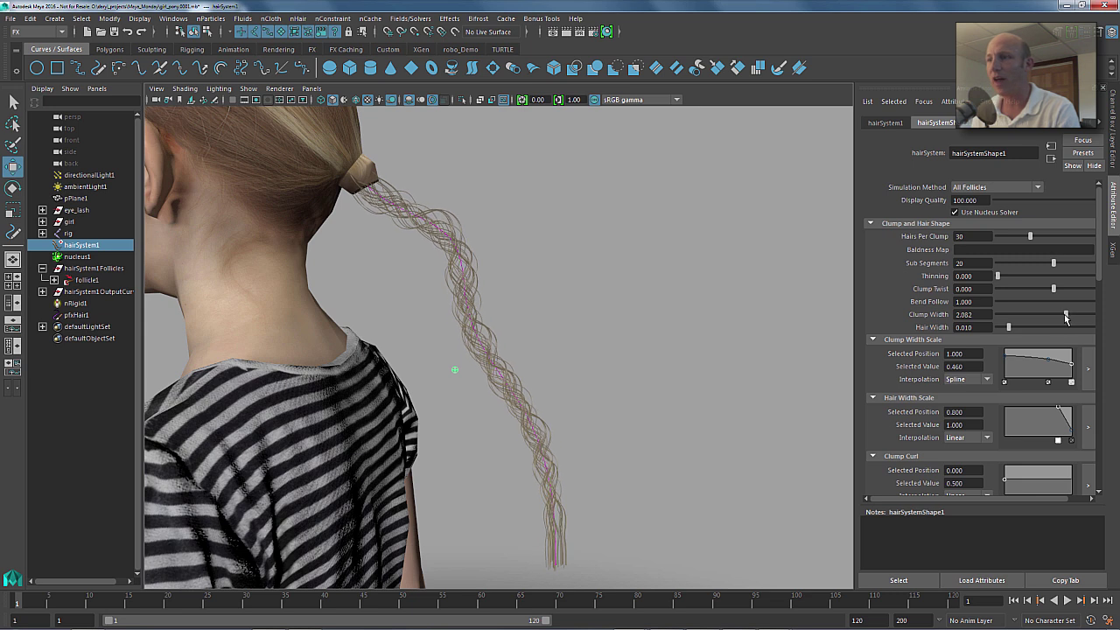
{"action": "left_click_drag", "start_coordinate": [377, 306], "coordinate": [525, 341], "text": "alt"}
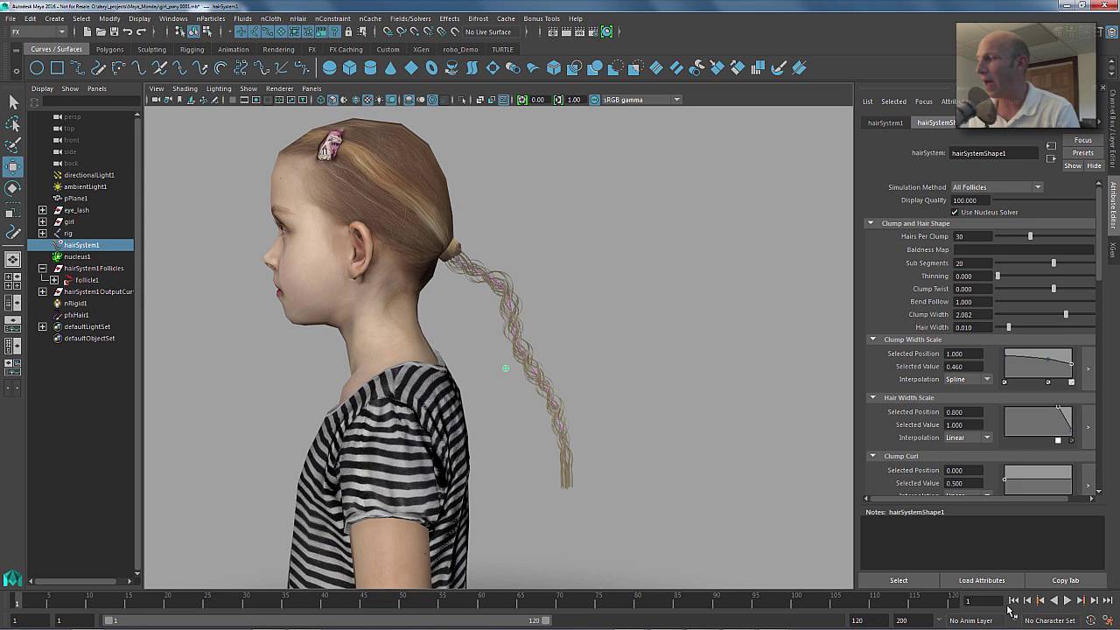
{"action": "left_click", "coordinate": [1066, 600]}
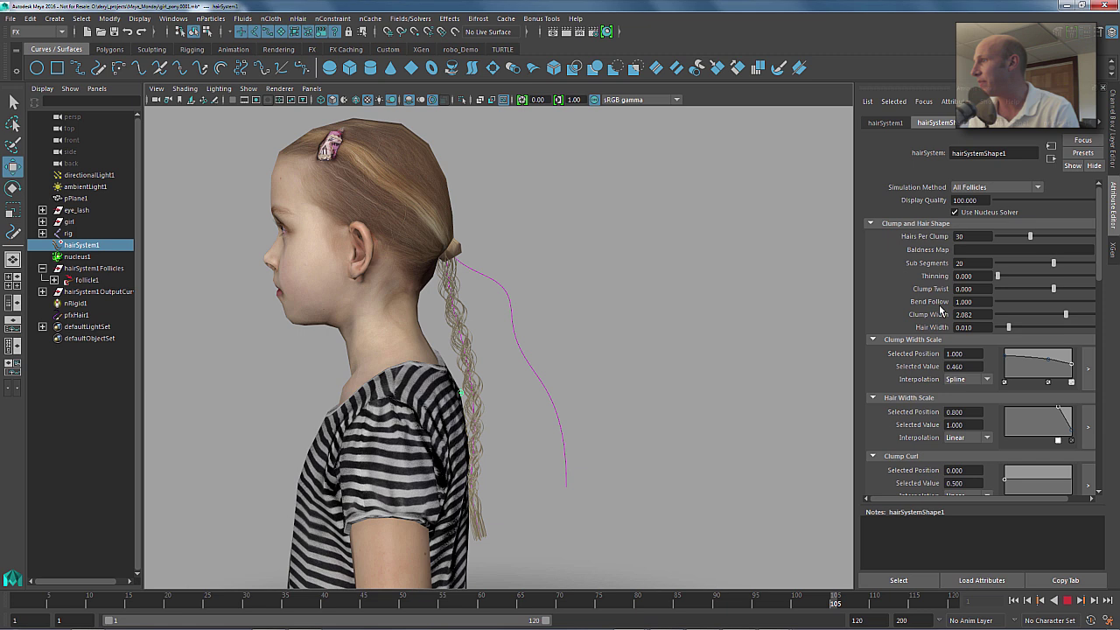
{"action": "left_click", "coordinate": [1067, 600]}
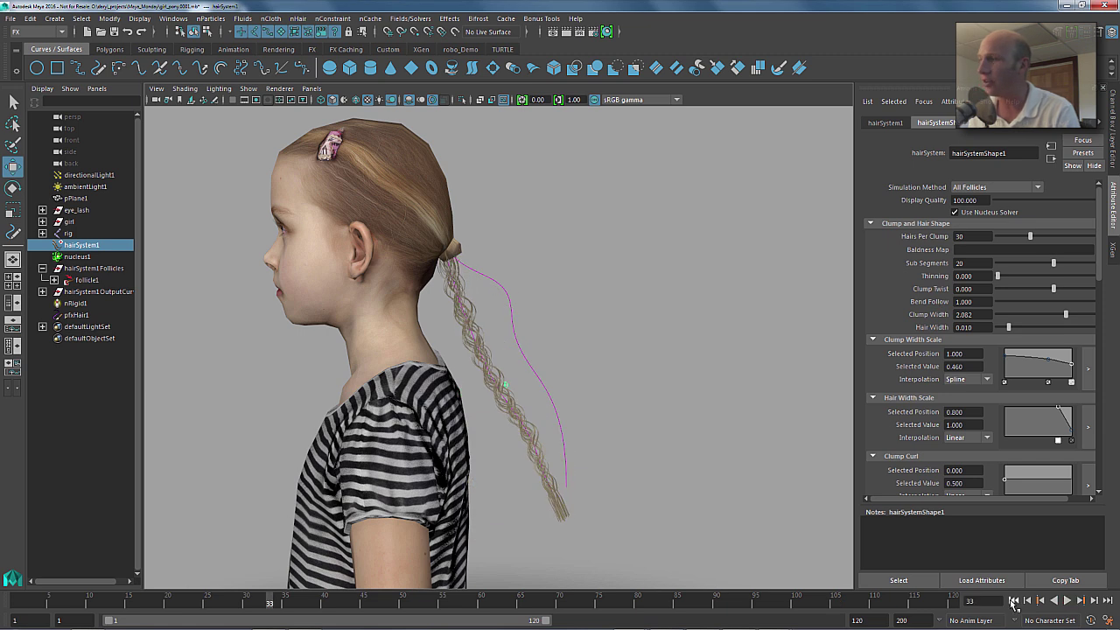
{"action": "left_click", "coordinate": [1013, 600]}
{"action": "left_click_drag", "start_coordinate": [423, 293], "coordinate": [437, 357], "text": "alt"}
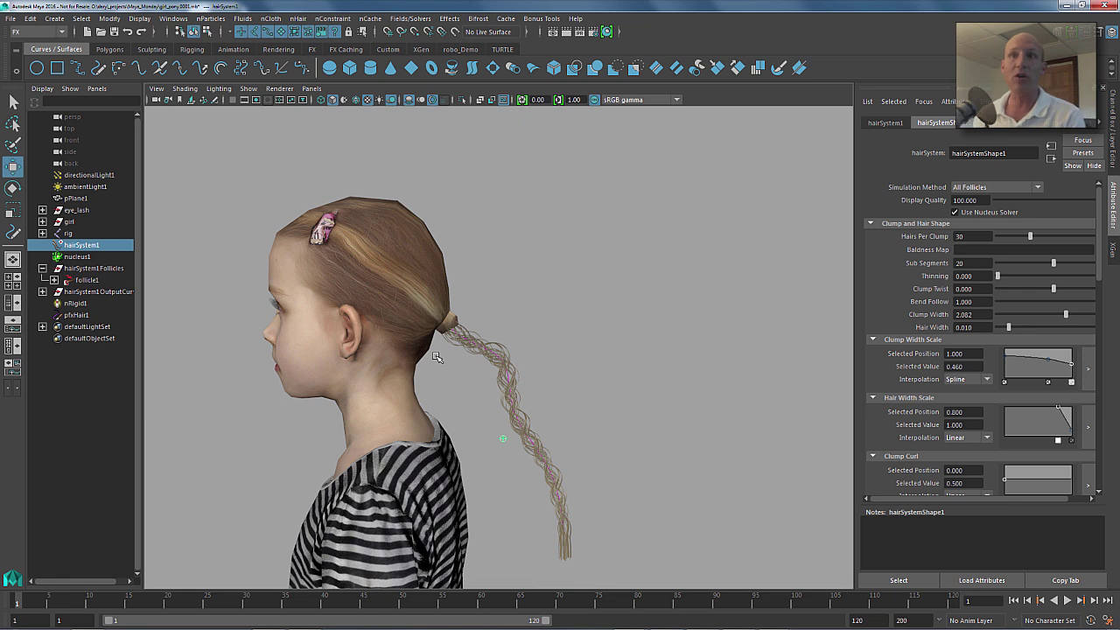
Convert pfxHair1 to curves with Modify > Convert > Paint Effects to Curves.
{"action": "left_click", "coordinate": [91, 316]}
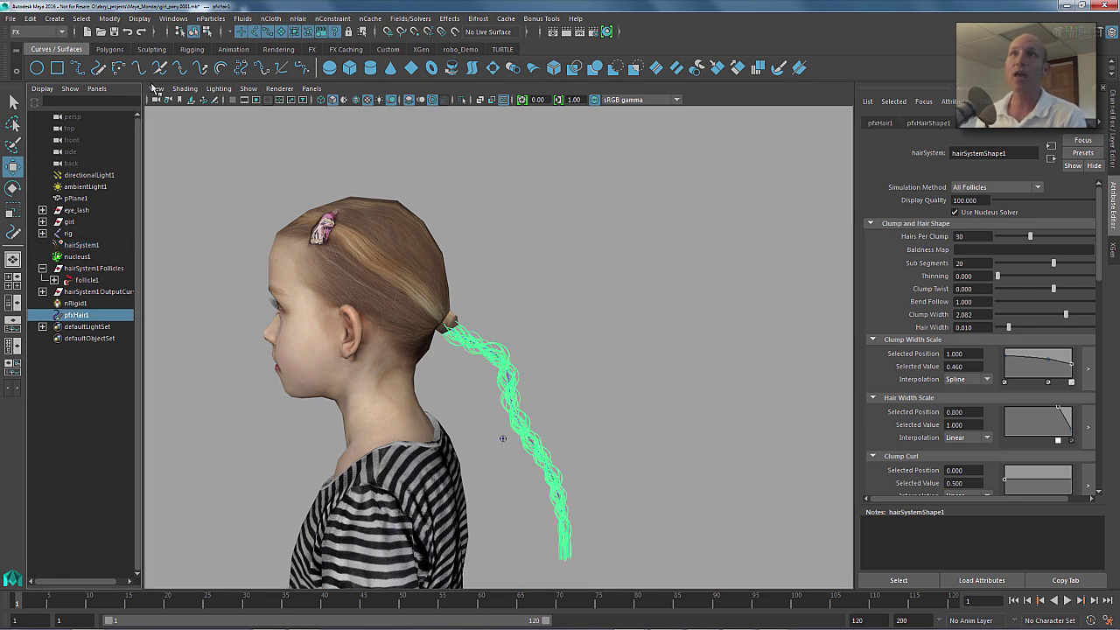
{"action": "left_click", "coordinate": [102, 21]}
{"action": "mouse_move", "coordinate": [186, 292]}
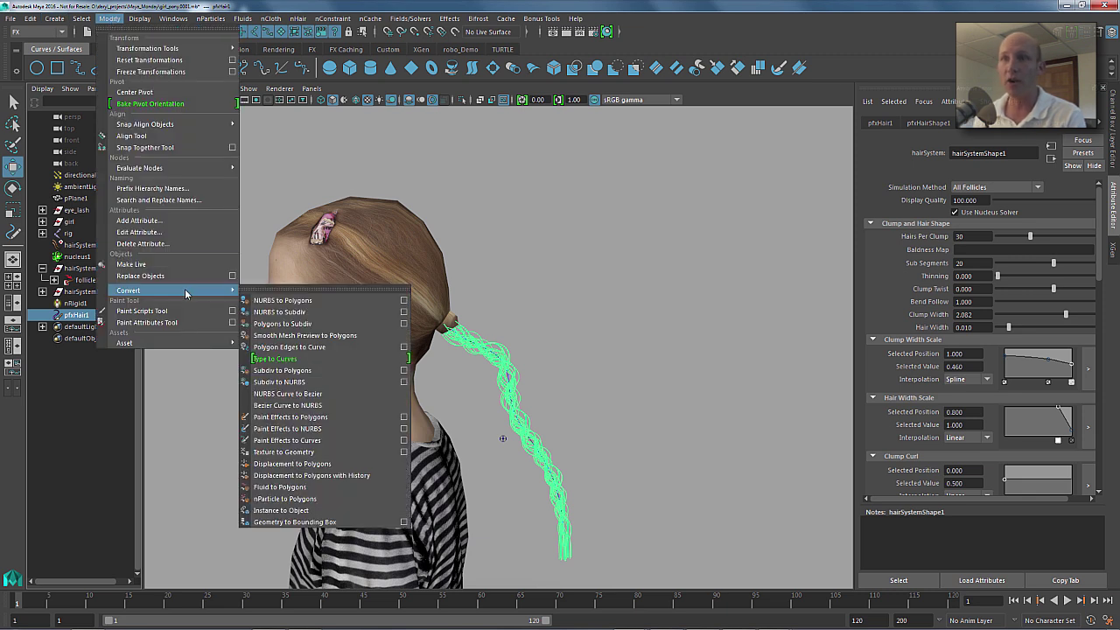
{"action": "left_click", "coordinate": [321, 442]}
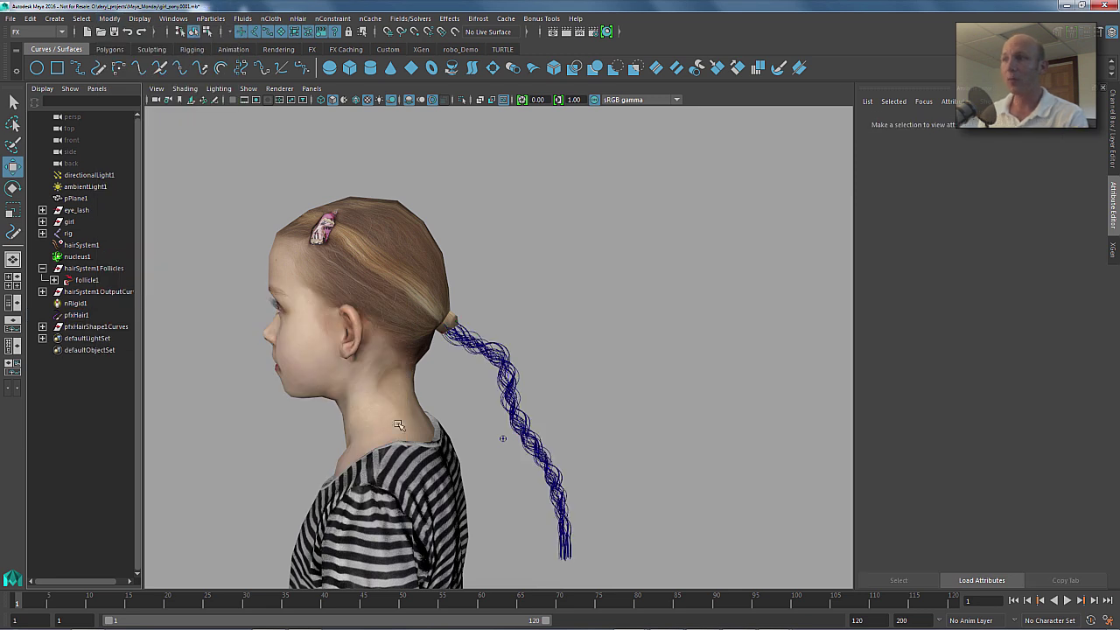
Hide the original pfxHair1 with Ctrl+H and light the scene with all lights.
{"action": "left_click", "coordinate": [77, 314]}
{"action": "key", "text": "ctrl+h"}
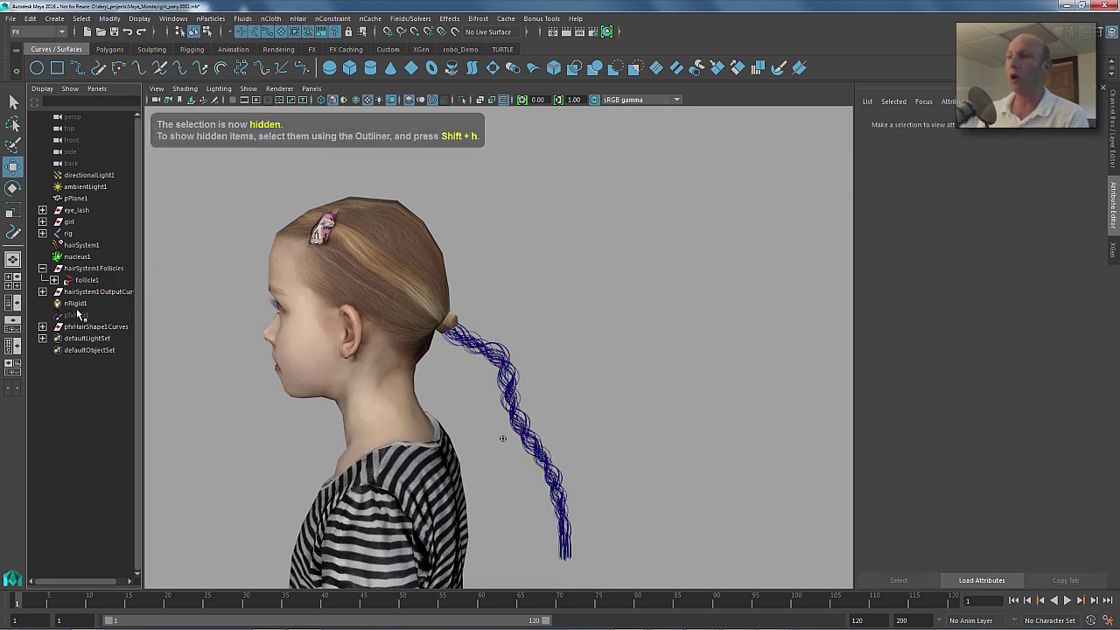
{"action": "scroll", "coordinate": [581, 335], "scroll_direction": "up", "scroll_amount": 2}
{"action": "mouse_move", "coordinate": [582, 335]}
{"action": "left_mouse_down", "text": "alt"}
{"action": "mouse_move", "coordinate": [609, 332]}
{"action": "mouse_move", "coordinate": [533, 271]}
{"action": "mouse_move", "coordinate": [412, 279]}
{"action": "mouse_move", "coordinate": [513, 297]}
{"action": "mouse_move", "coordinate": [557, 260]}
{"action": "mouse_move", "coordinate": [501, 278]}
{"action": "left_mouse_up", "text": "alt"}
{"action": "key", "text": "7"}
{"action": "right_click_drag", "start_coordinate": [500, 278], "coordinate": [492, 245], "text": "alt"}
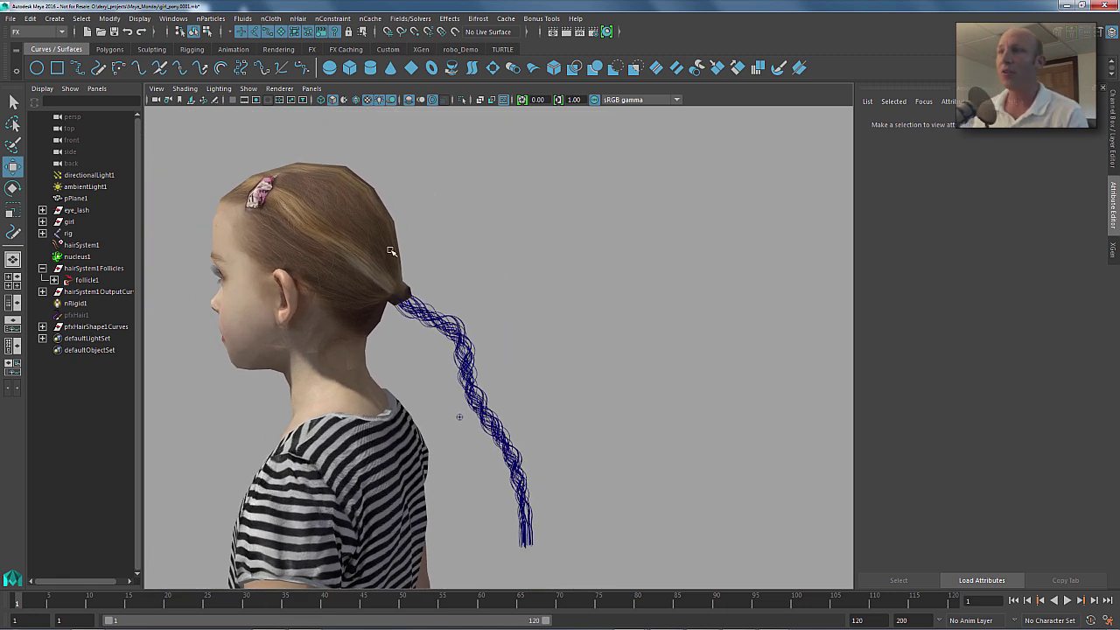
Select two faces of the head mesh at the ponytail root.
{"action": "left_click", "coordinate": [319, 247]}
{"action": "right_click_drag", "start_coordinate": [348, 235], "coordinate": [525, 255], "text": "alt"}
{"action": "right_click_drag", "start_coordinate": [429, 238], "coordinate": [433, 261]}
{"action": "left_click_drag", "start_coordinate": [418, 242], "coordinate": [350, 230]}
{"action": "right_click_drag", "start_coordinate": [350, 230], "coordinate": [390, 130], "text": "alt"}
{"action": "left_click_drag", "start_coordinate": [390, 130], "coordinate": [503, 241], "text": "alt"}
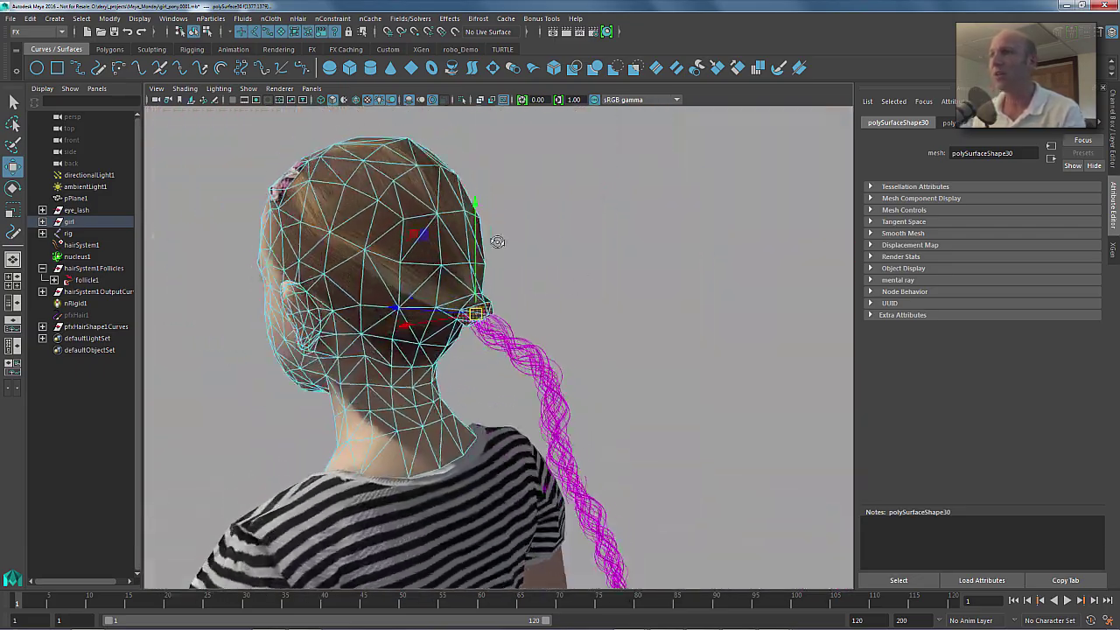
{"action": "left_click_drag", "start_coordinate": [620, 240], "coordinate": [257, 149], "text": "alt"}
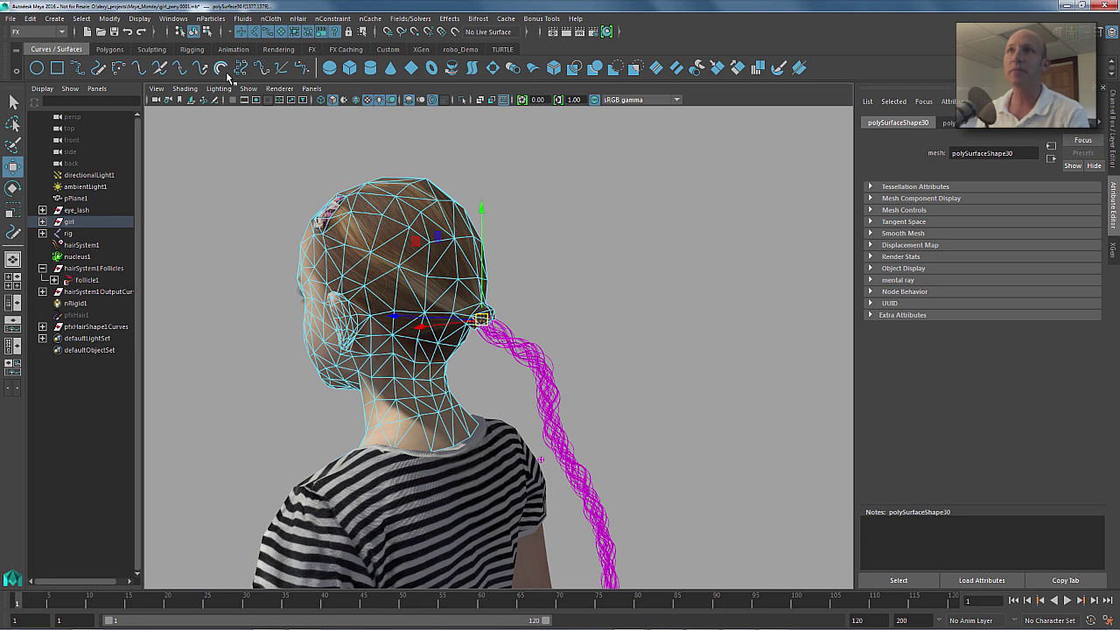
Create a Splines XGen description controlled by placed guides from the XGen shelf.
{"action": "left_click", "coordinate": [421, 49]}
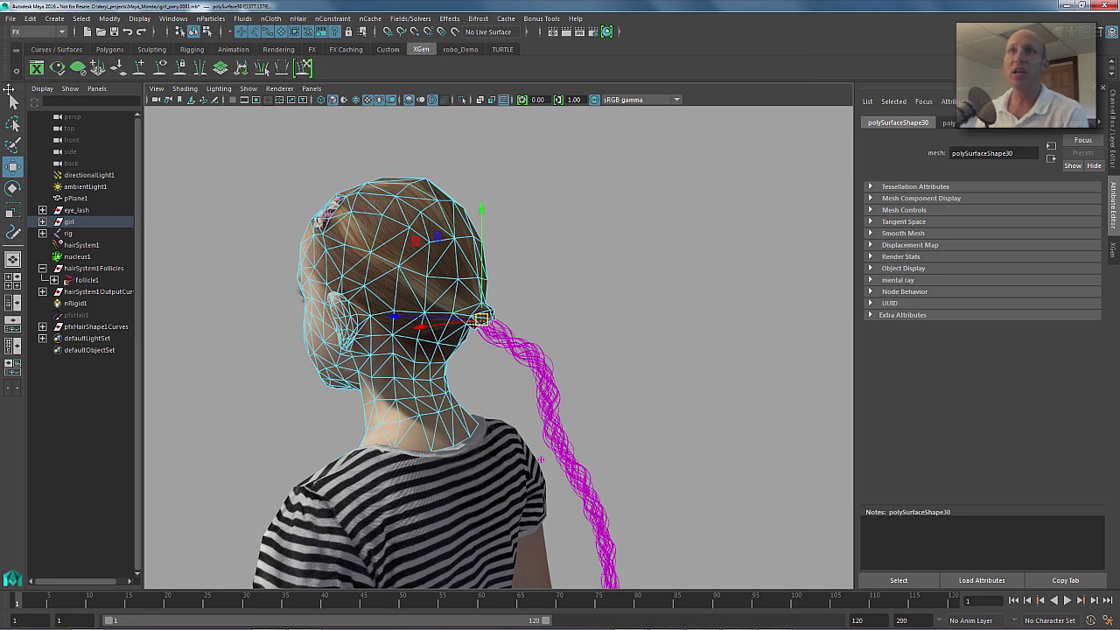
{"action": "left_click", "coordinate": [97, 70]}
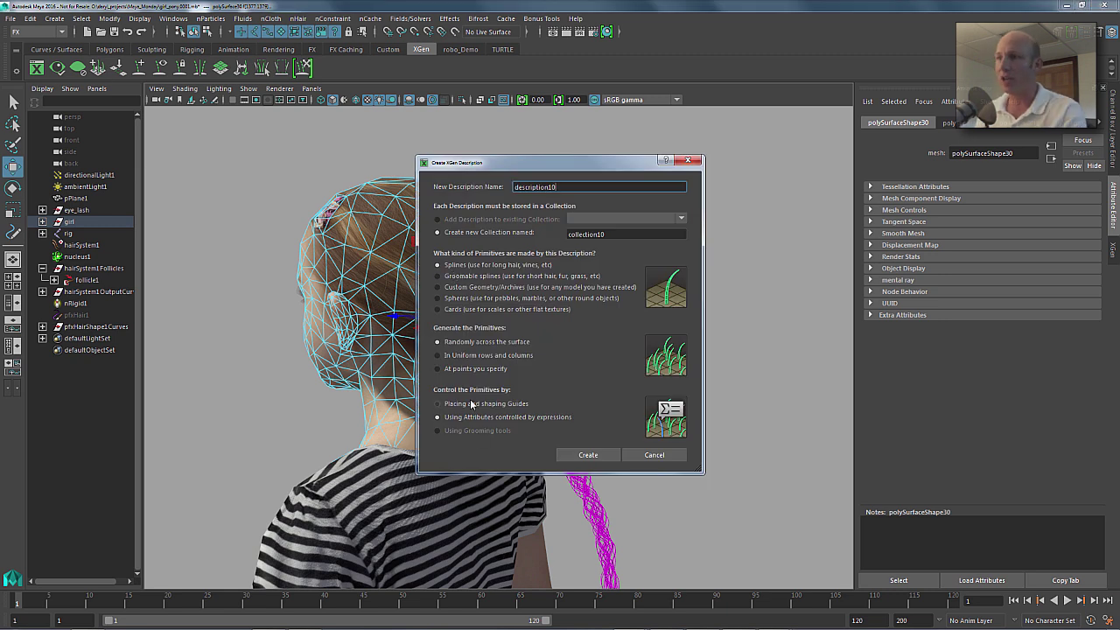
{"action": "left_click", "coordinate": [443, 405]}
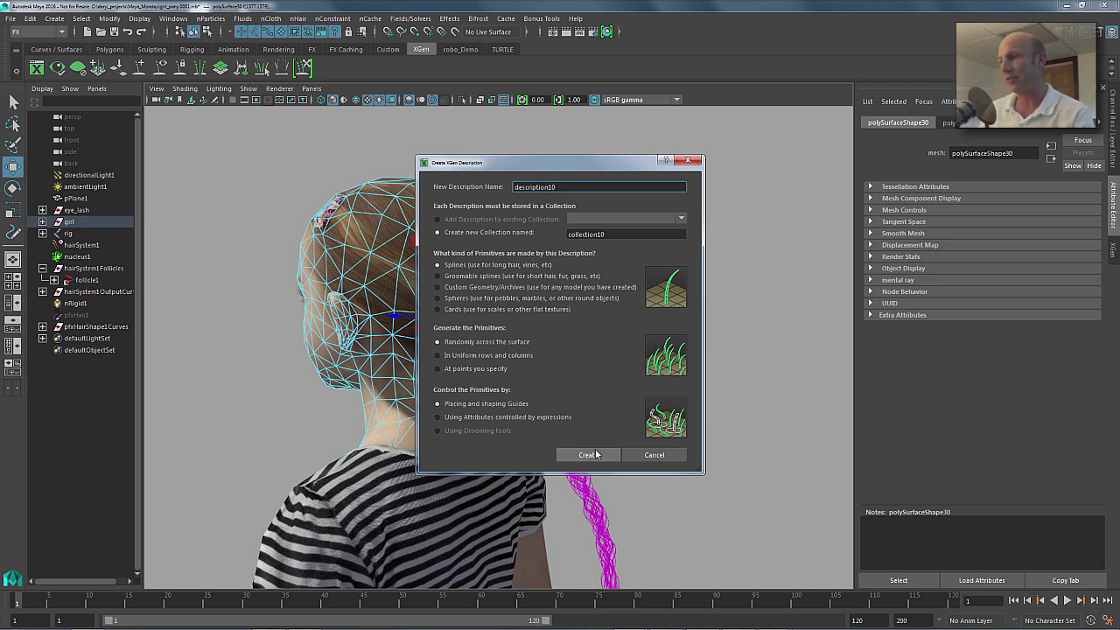
{"action": "left_click", "coordinate": [589, 454]}
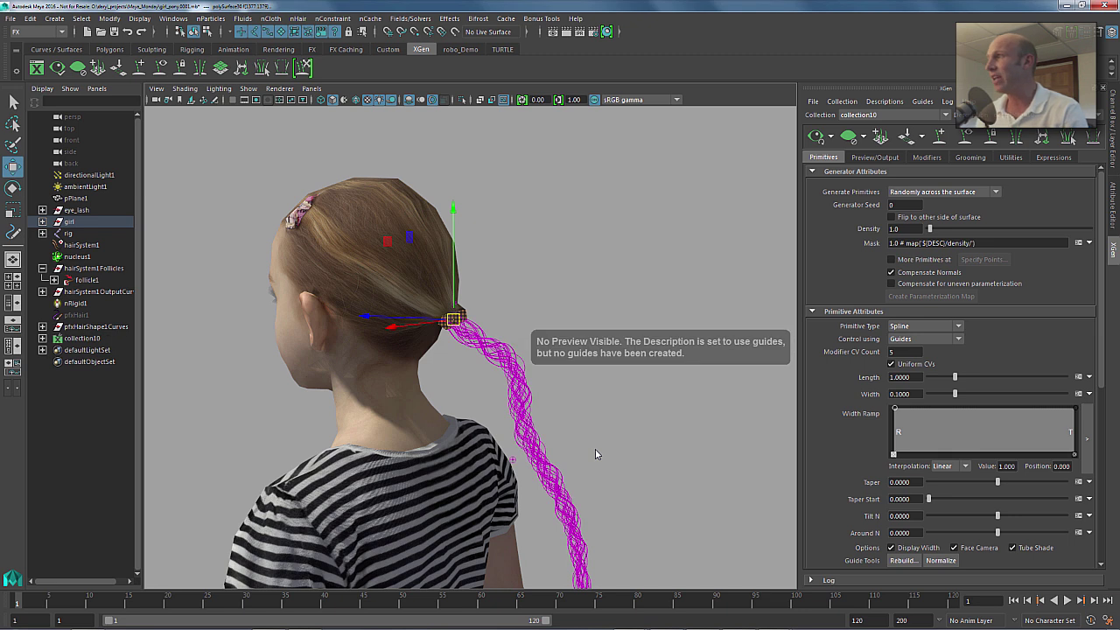
{"action": "left_click_drag", "start_coordinate": [537, 288], "coordinate": [560, 243], "text": "alt"}
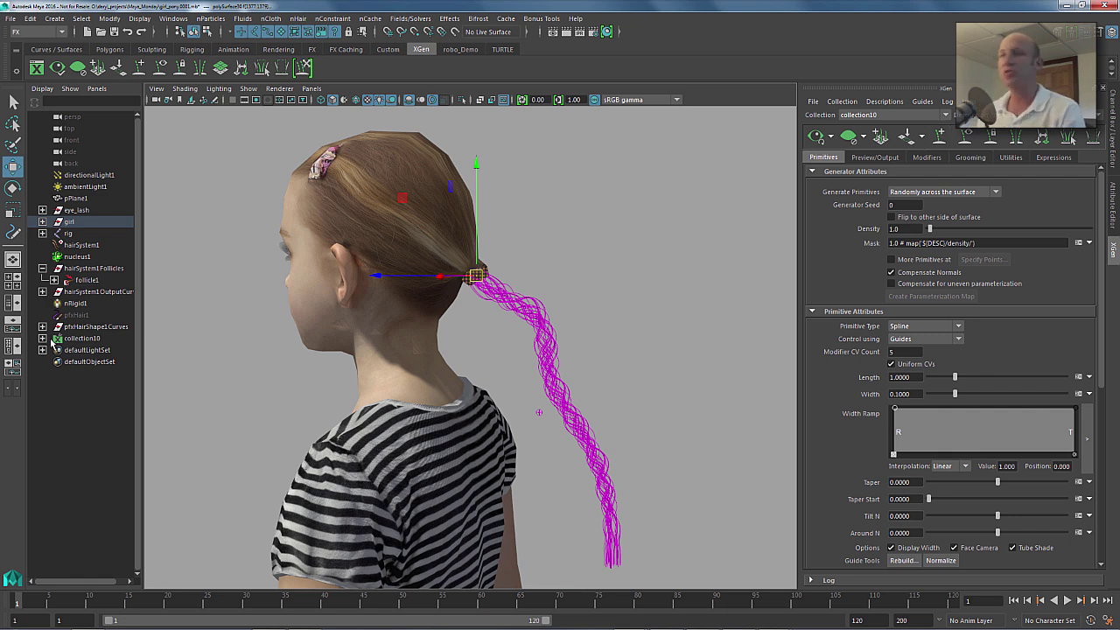
Select braid curves curve3 through curve32 under pfxHairShape1Main for conversion to XGen guides.
{"action": "left_click", "coordinate": [42, 291]}
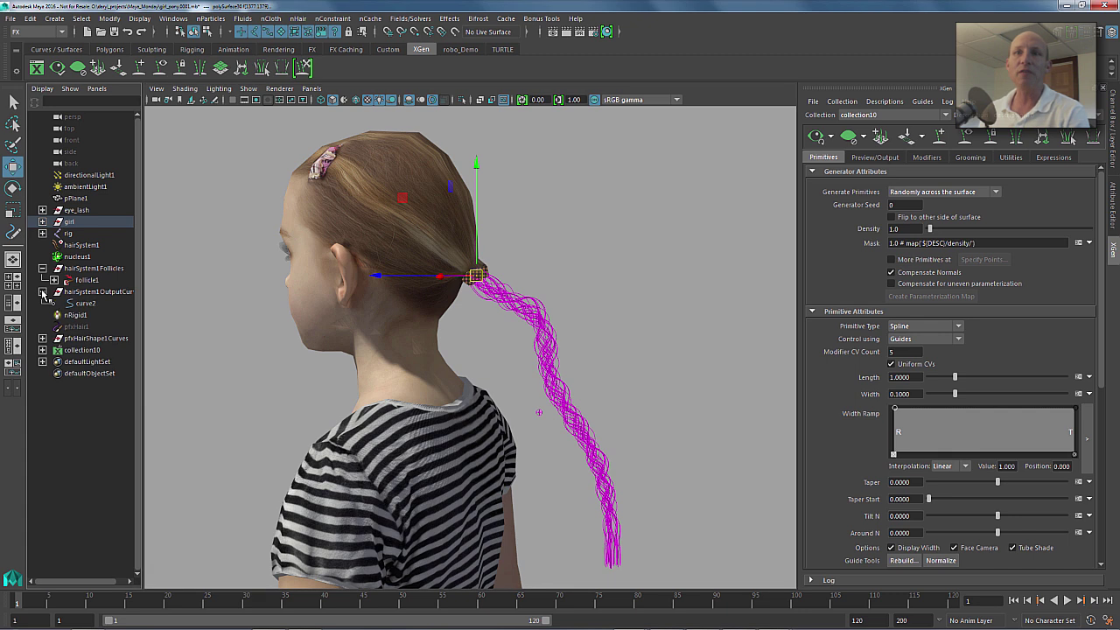
{"action": "left_click", "coordinate": [42, 291]}
{"action": "left_click", "coordinate": [42, 326]}
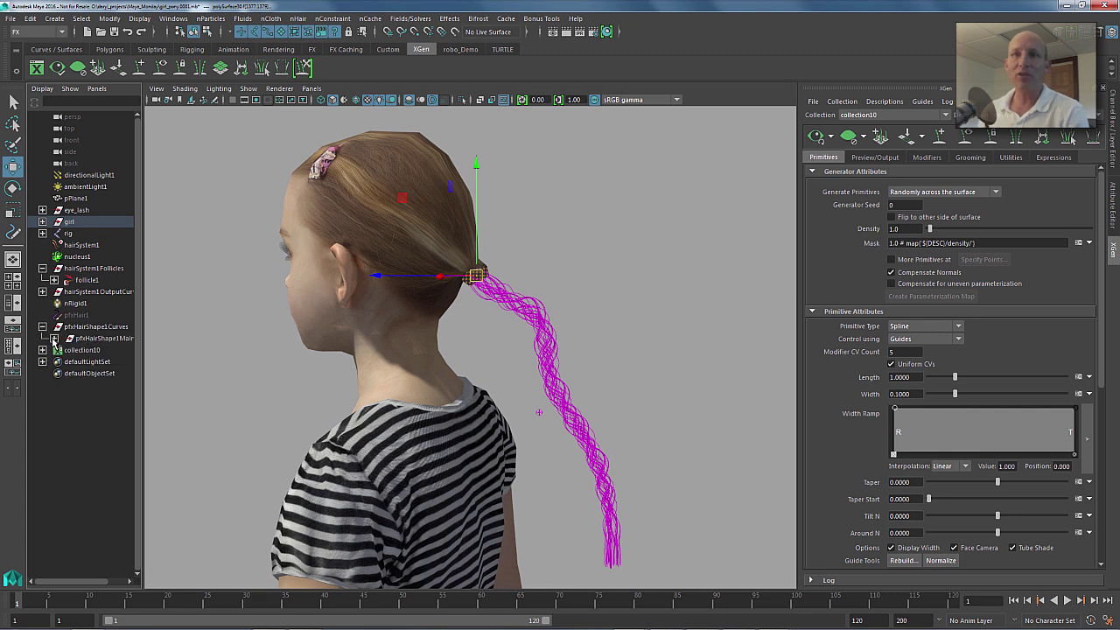
{"action": "left_click", "coordinate": [54, 337]}
{"action": "left_click", "coordinate": [101, 350]}
{"action": "left_click_drag", "start_coordinate": [140, 340], "coordinate": [135, 544]}
{"action": "left_click", "coordinate": [107, 525], "text": "shift"}
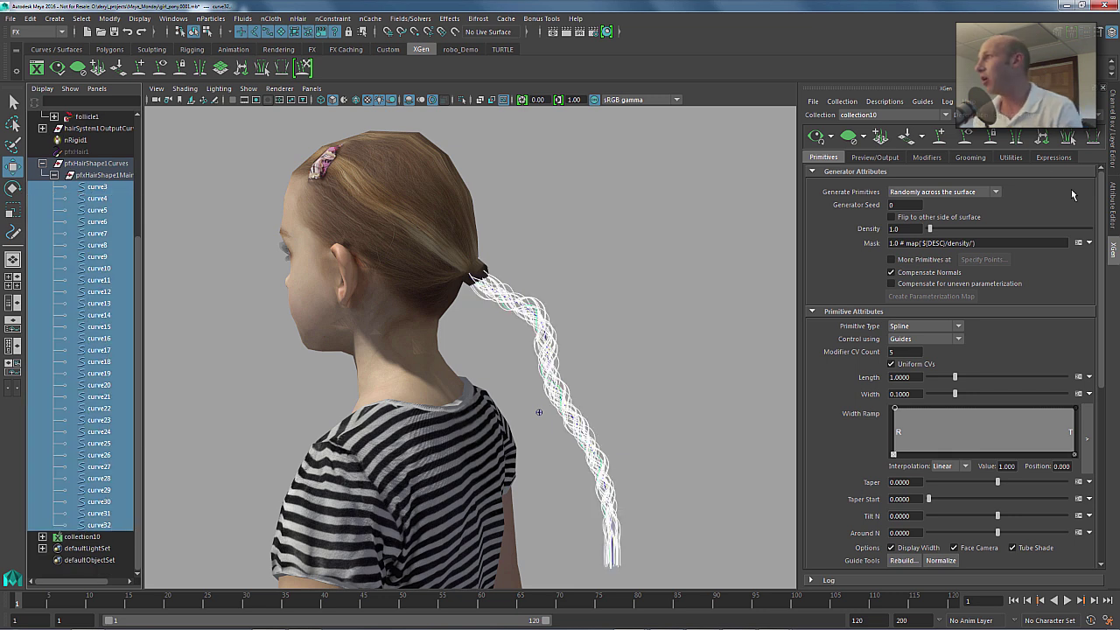
{"action": "left_click", "coordinate": [998, 159]}
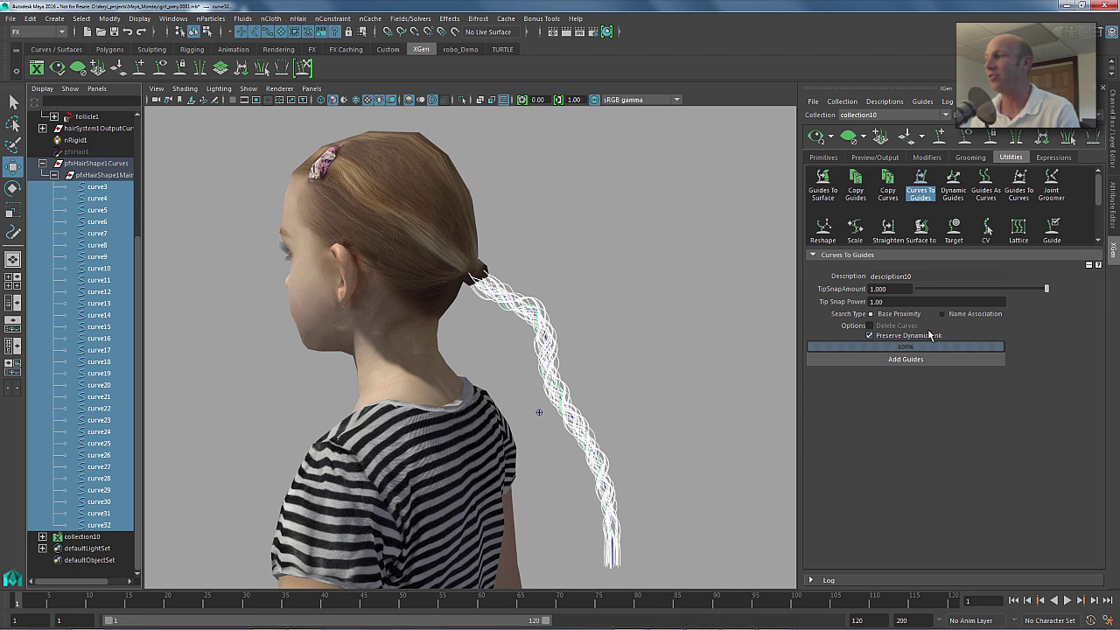
Add the selected curves as XGen guides for description10.
{"action": "left_click", "coordinate": [901, 359]}
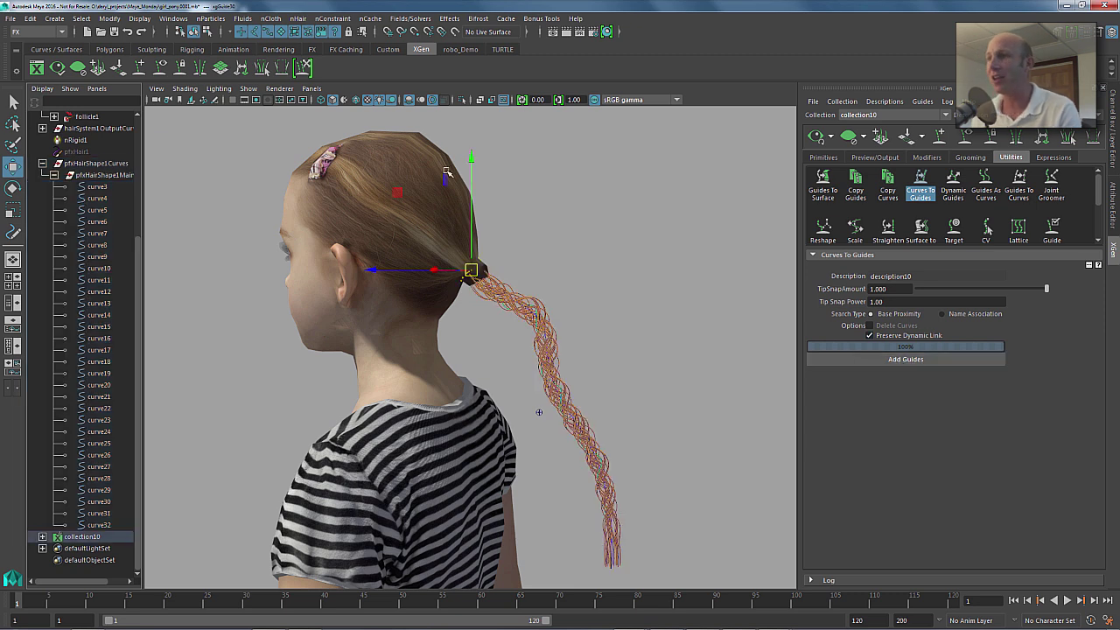
{"action": "left_click_drag", "start_coordinate": [513, 253], "coordinate": [533, 255], "text": "alt"}
{"action": "right_click_drag", "start_coordinate": [569, 257], "coordinate": [489, 263], "text": "alt"}
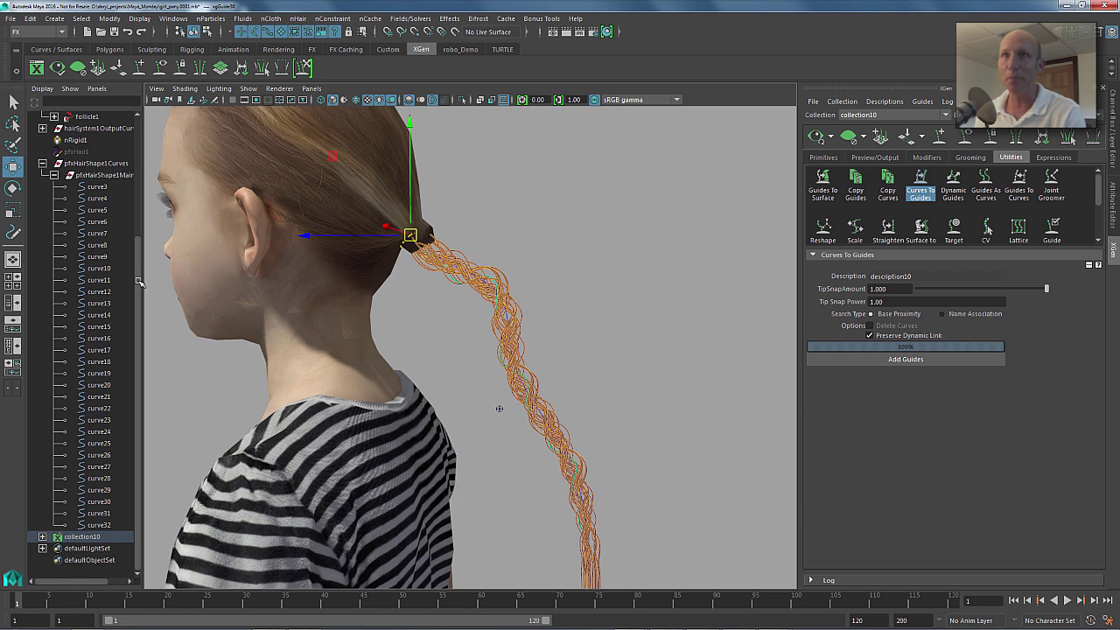
Hide the pfxHairShape1Main curves with Ctrl+H and refresh the XGen preview.
{"action": "left_click", "coordinate": [104, 177]}
{"action": "key", "text": "ctrl+h"}
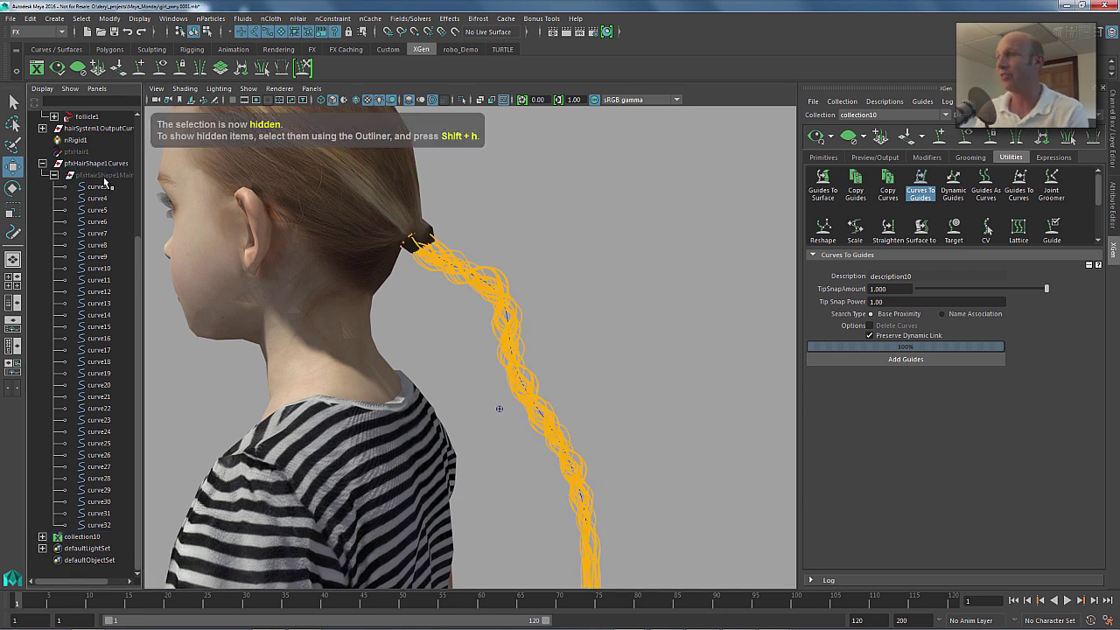
{"action": "left_click_drag", "start_coordinate": [659, 274], "coordinate": [628, 275], "text": "alt"}
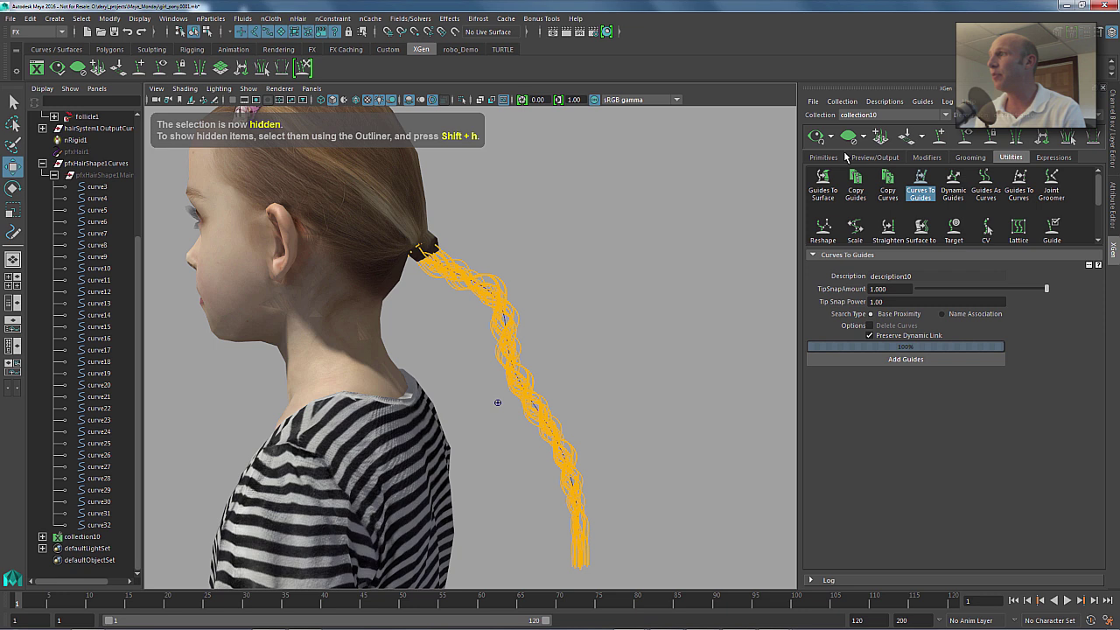
{"action": "left_click", "coordinate": [815, 136]}
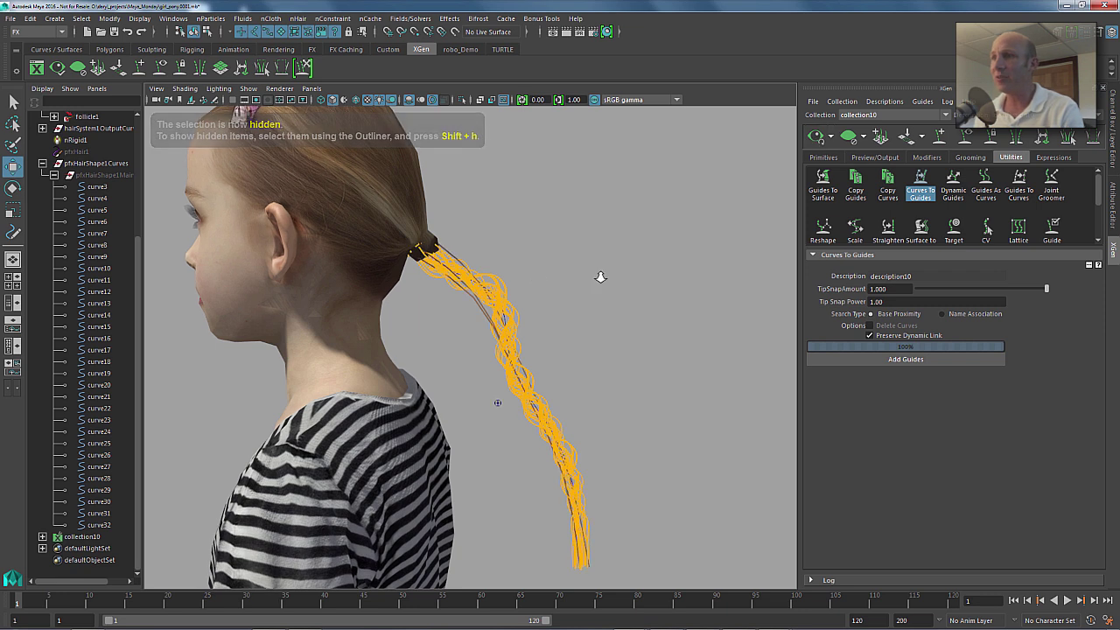
{"action": "left_click_drag", "start_coordinate": [600, 275], "coordinate": [450, 320], "text": "alt"}
Set the Primitives Density to 100 and view the filled ponytail from the rear.
{"action": "left_click", "coordinate": [823, 158]}
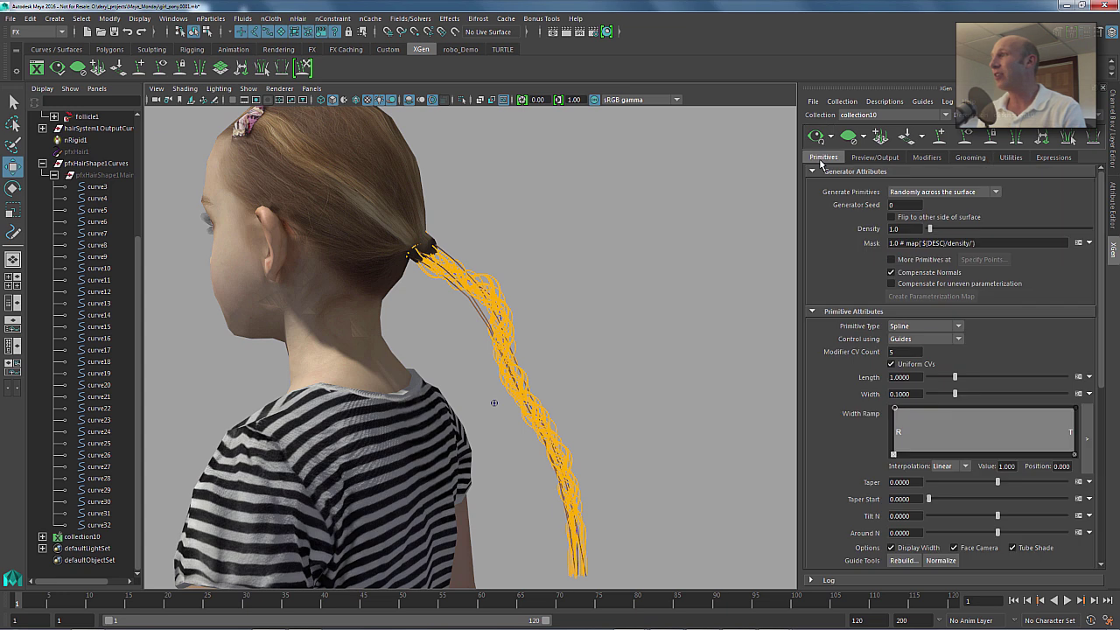
{"action": "left_click", "coordinate": [1088, 231]}
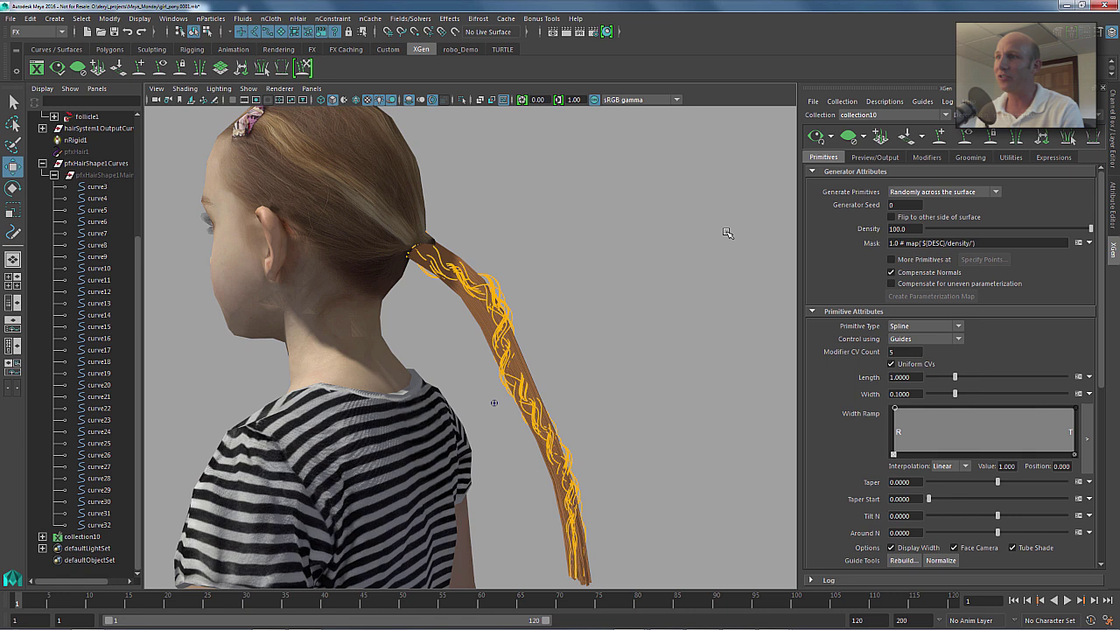
{"action": "left_click_drag", "start_coordinate": [633, 238], "coordinate": [744, 233], "text": "alt"}
{"action": "scroll", "coordinate": [662, 230], "scroll_direction": "up", "scroll_amount": 3}
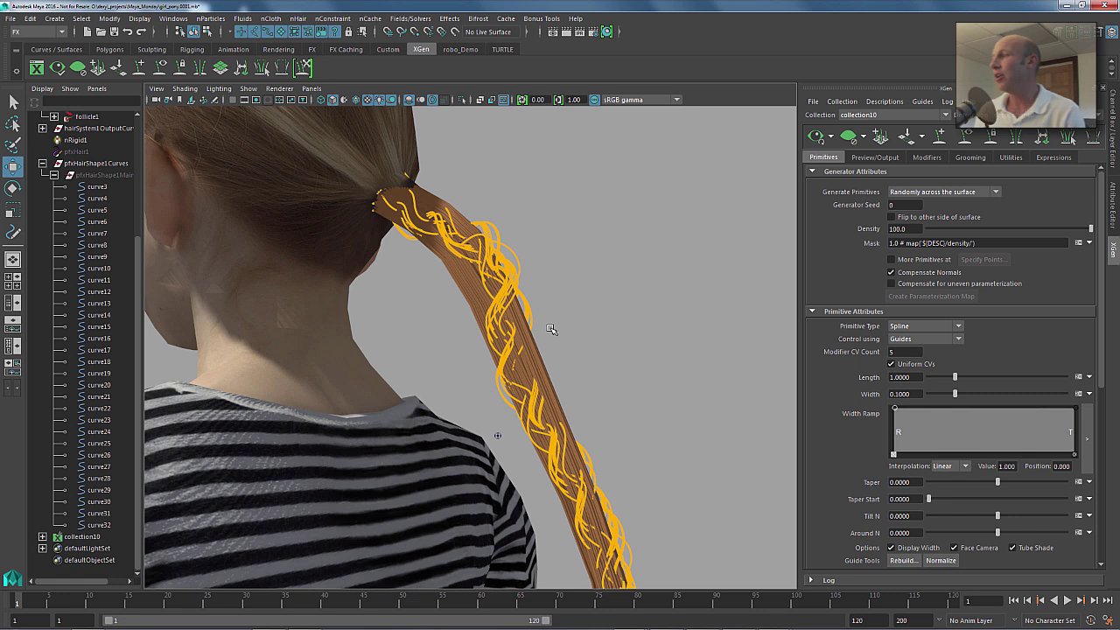
Test Modifier CV Count values of 10, 20, 30, 50 and 100.
{"action": "left_click", "coordinate": [897, 353]}
{"action": "type", "text": "10"}
{"action": "key", "text": "Return"}
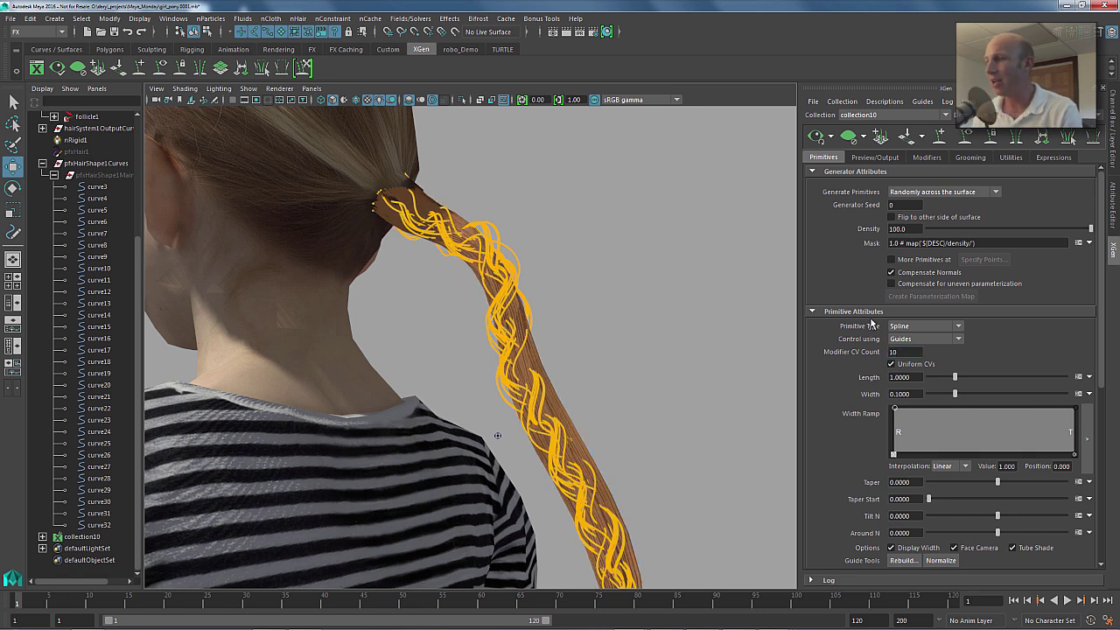
{"action": "left_click", "coordinate": [906, 351]}
{"action": "type", "text": "20"}
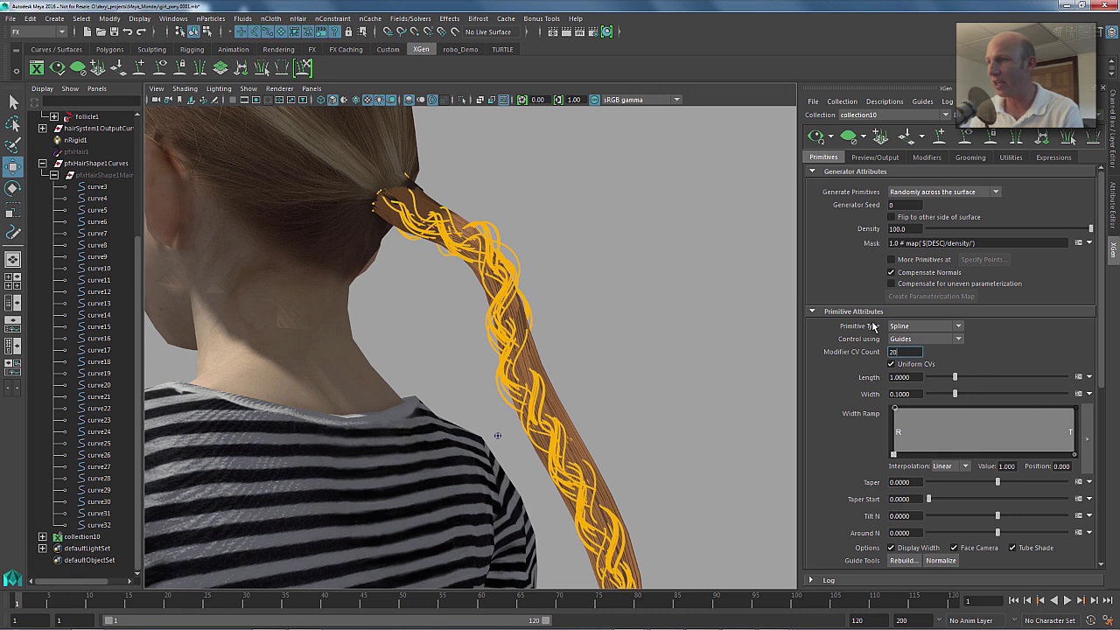
{"action": "key", "text": "Return"}
{"action": "left_click", "coordinate": [901, 351]}
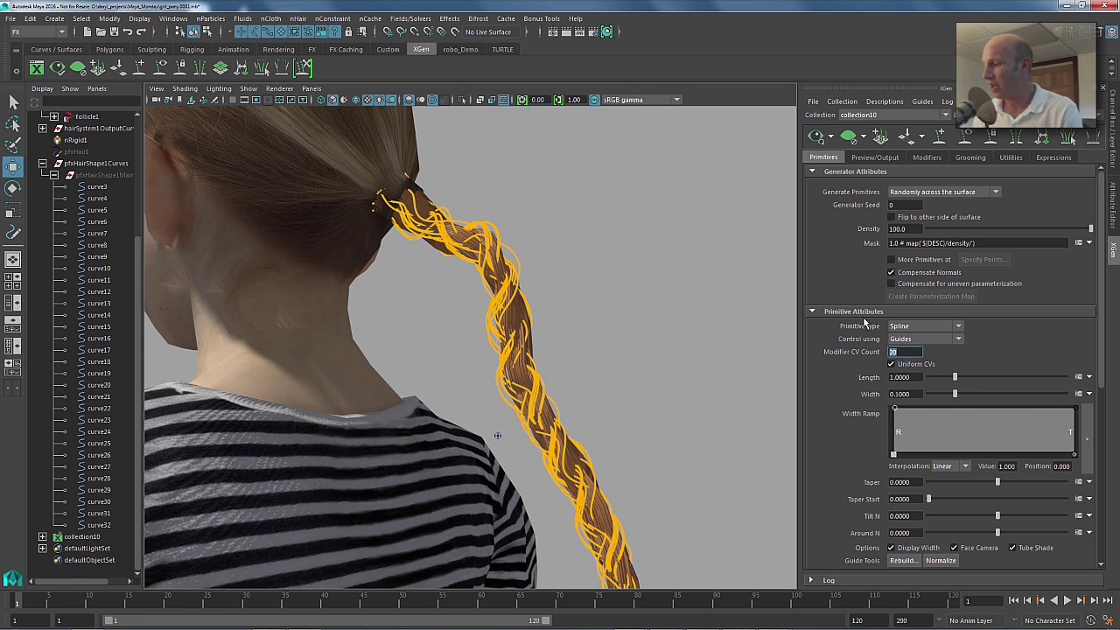
{"action": "type", "text": "30"}
{"action": "key", "text": "Return"}
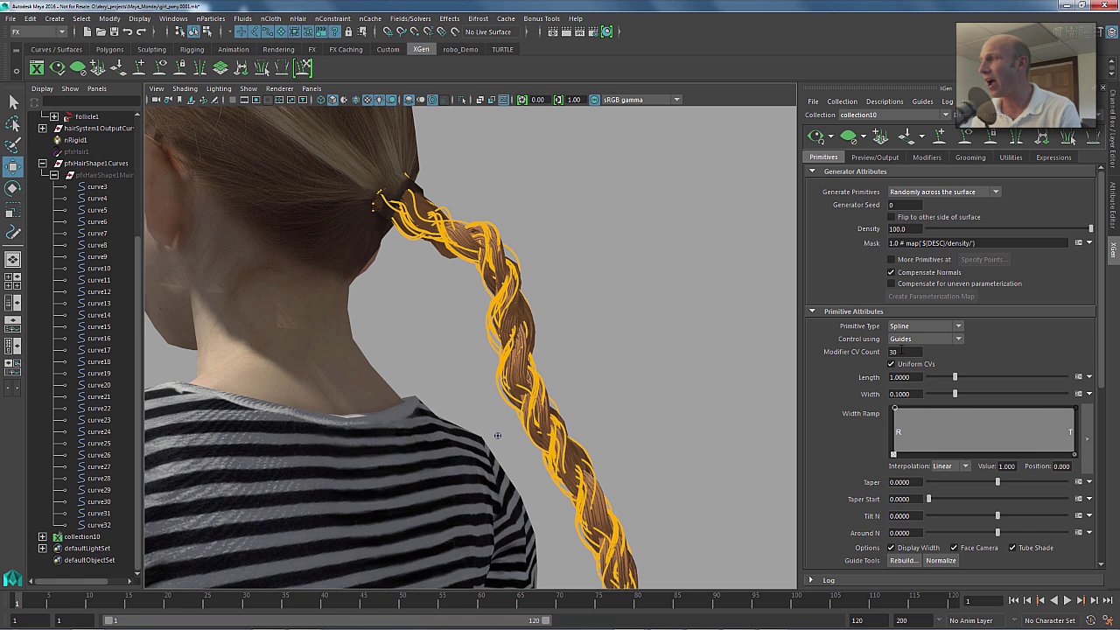
{"action": "left_click", "coordinate": [901, 352]}
{"action": "type", "text": "50"}
{"action": "key", "text": "Return"}
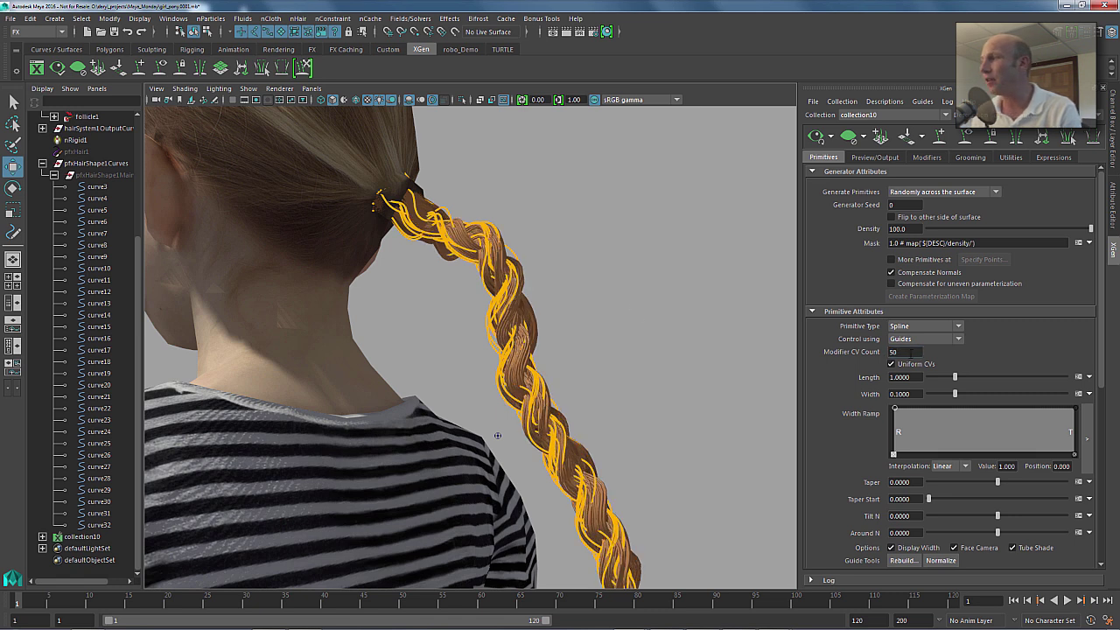
{"action": "left_click", "coordinate": [910, 352]}
{"action": "type", "text": "100"}
{"action": "key", "text": "Return"}
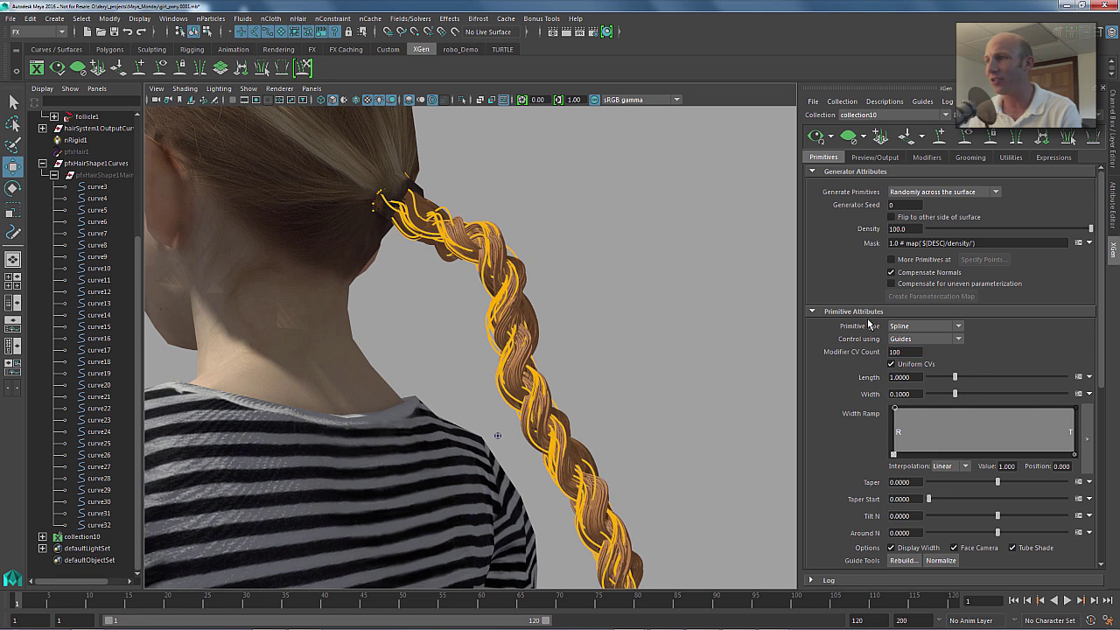
Retry 50 and 10, toggle Uniform CVs, then settle on Modifier CV Count 60.
{"action": "type", "text": "50"}
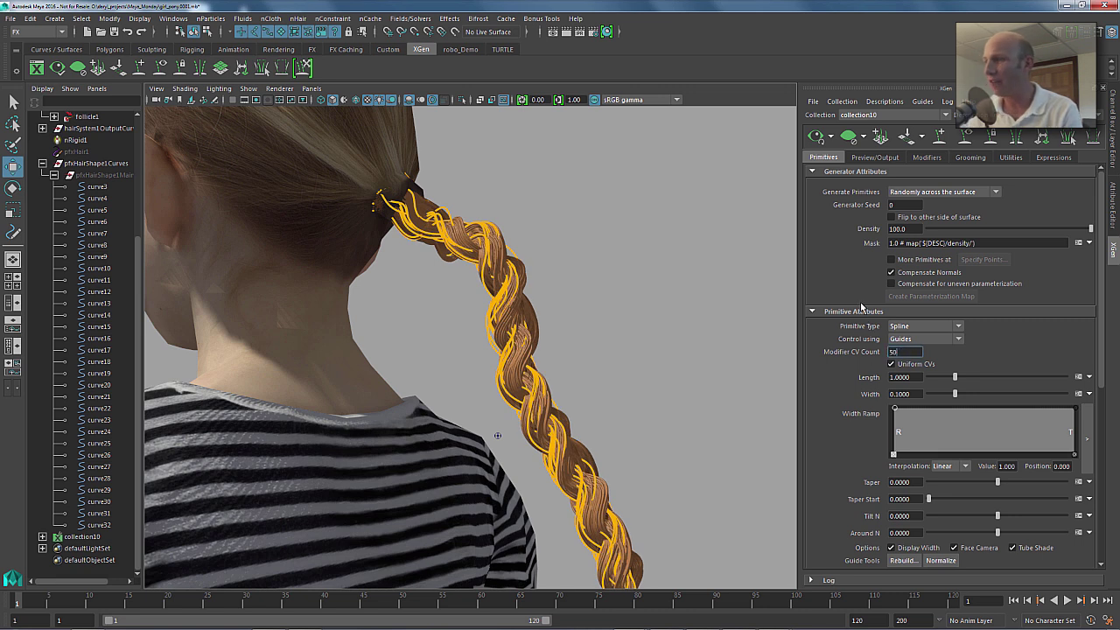
{"action": "key", "text": "Return"}
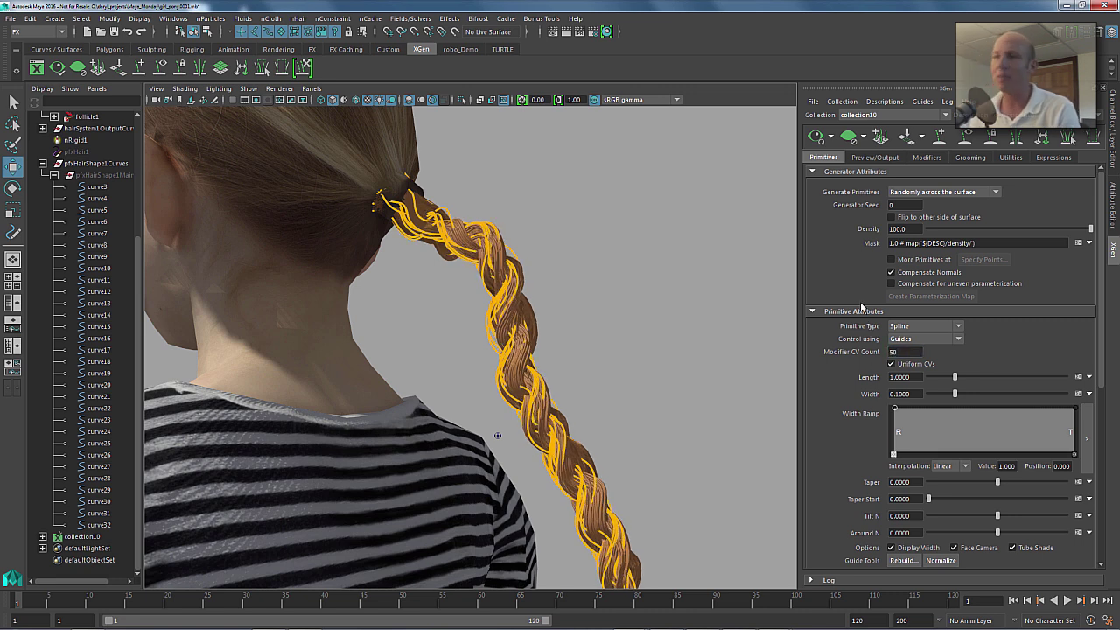
{"action": "left_click", "coordinate": [913, 351]}
{"action": "type", "text": "10"}
{"action": "key", "text": "Return"}
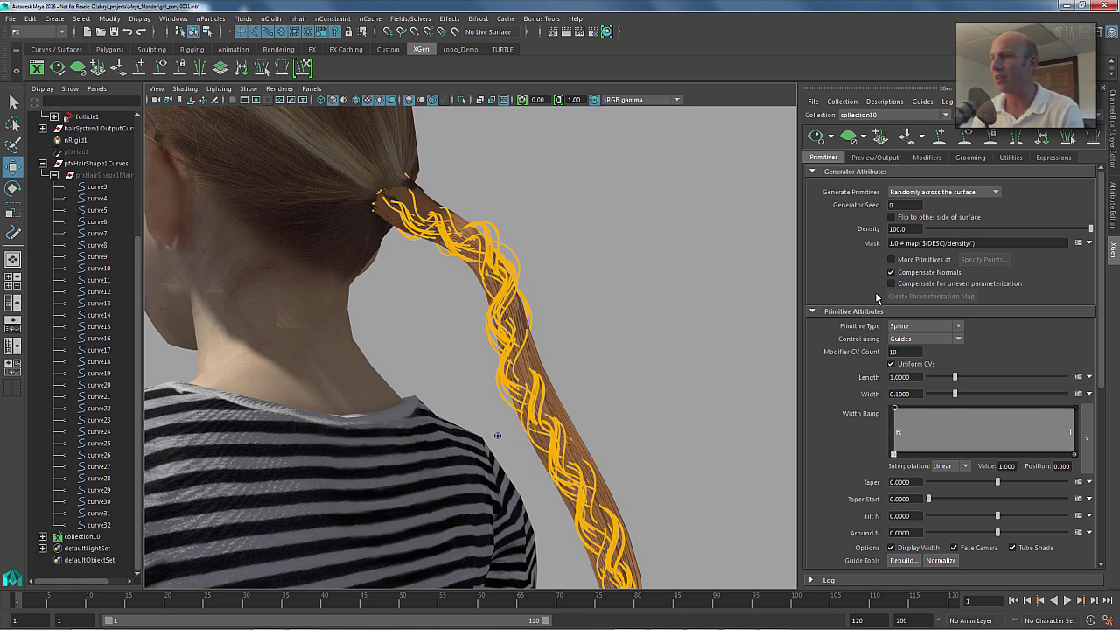
{"action": "left_click", "coordinate": [910, 363]}
{"action": "left_click", "coordinate": [906, 350]}
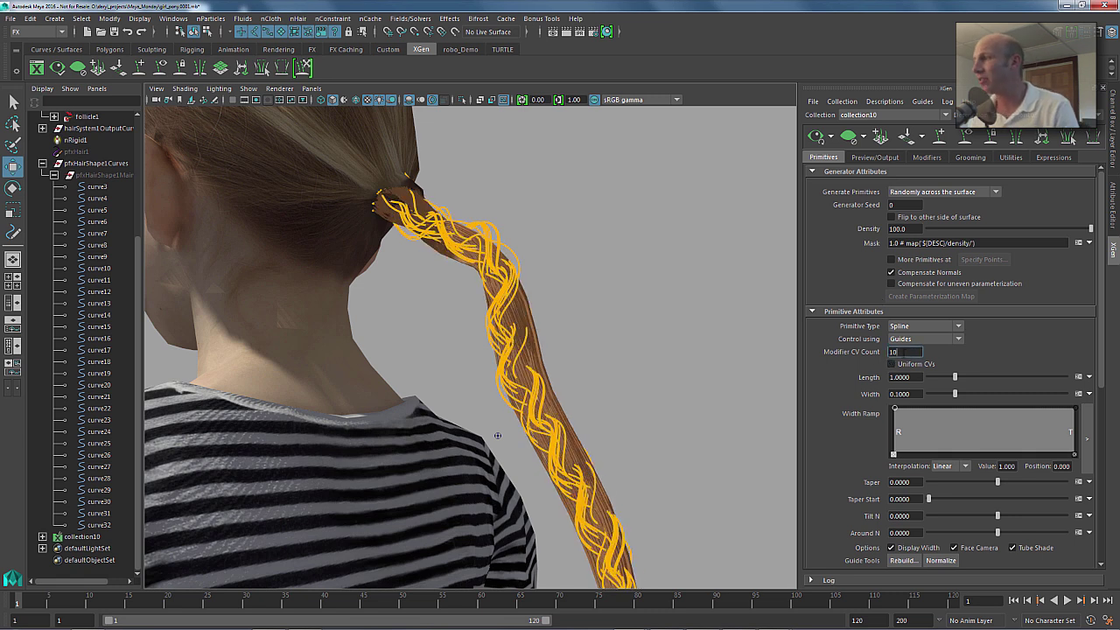
{"action": "left_click", "coordinate": [891, 364]}
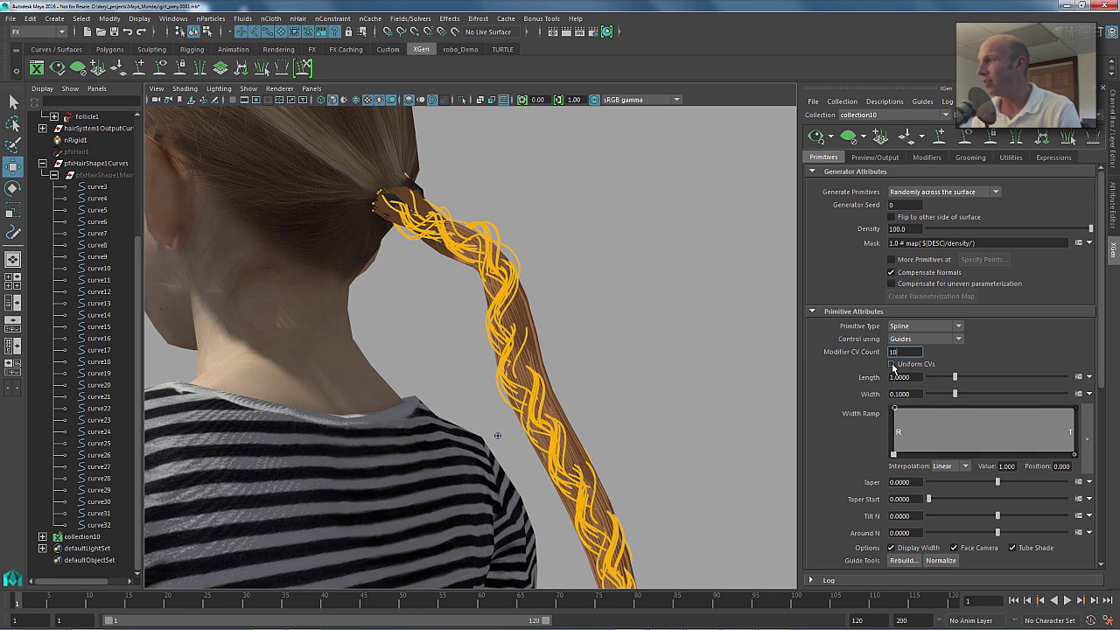
{"action": "left_click", "coordinate": [905, 352]}
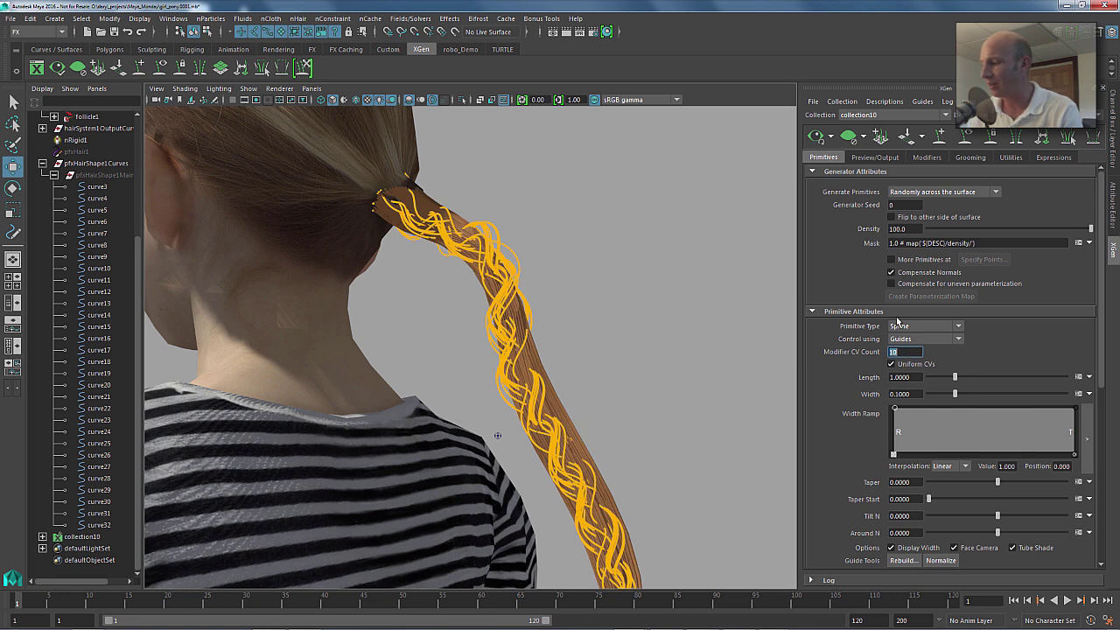
{"action": "type", "text": "60"}
{"action": "key", "text": "Return"}
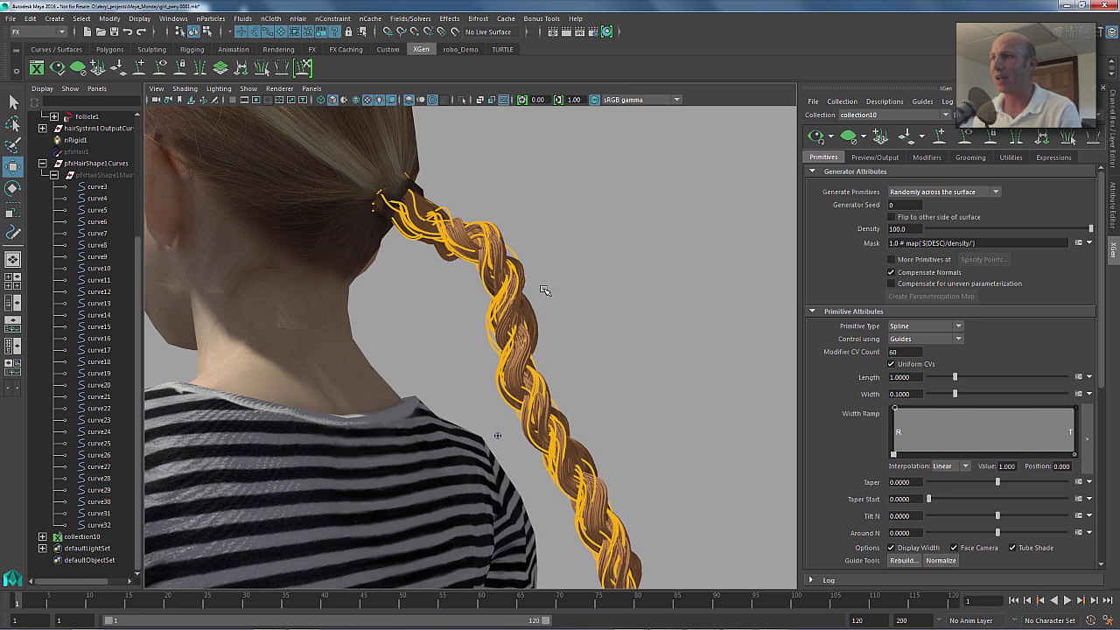
{"action": "left_click_drag", "start_coordinate": [544, 290], "coordinate": [577, 280], "text": "alt"}
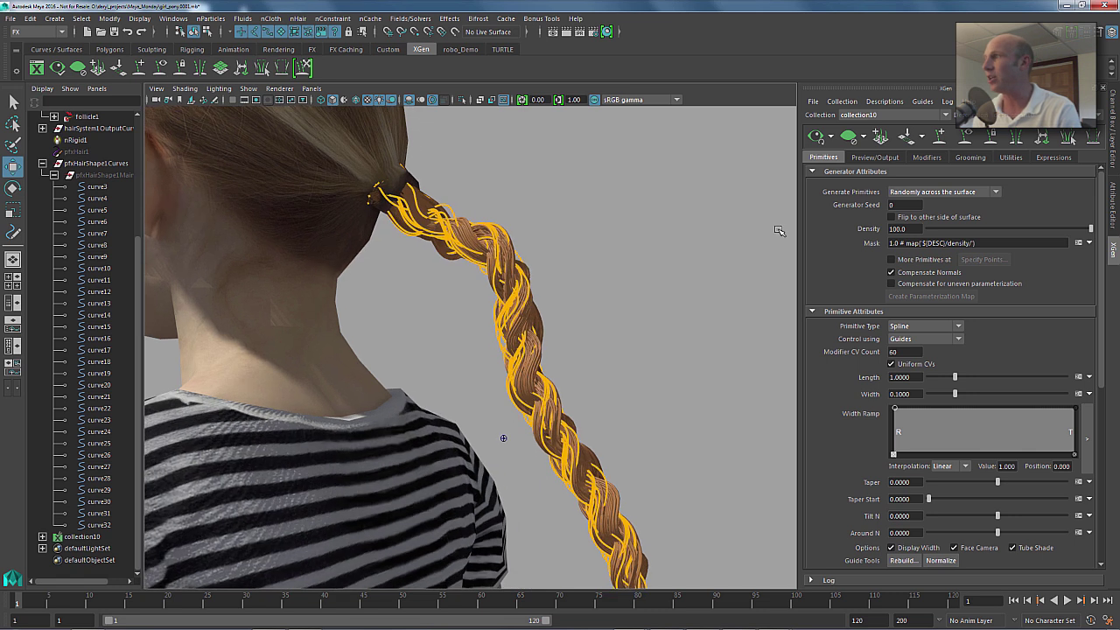
Hide the yellow XGen guides in the viewport.
{"action": "left_click", "coordinate": [965, 140]}
{"action": "left_click_drag", "start_coordinate": [475, 338], "coordinate": [601, 337], "text": "alt"}
{"action": "left_click_drag", "start_coordinate": [574, 313], "coordinate": [606, 338], "text": "alt"}
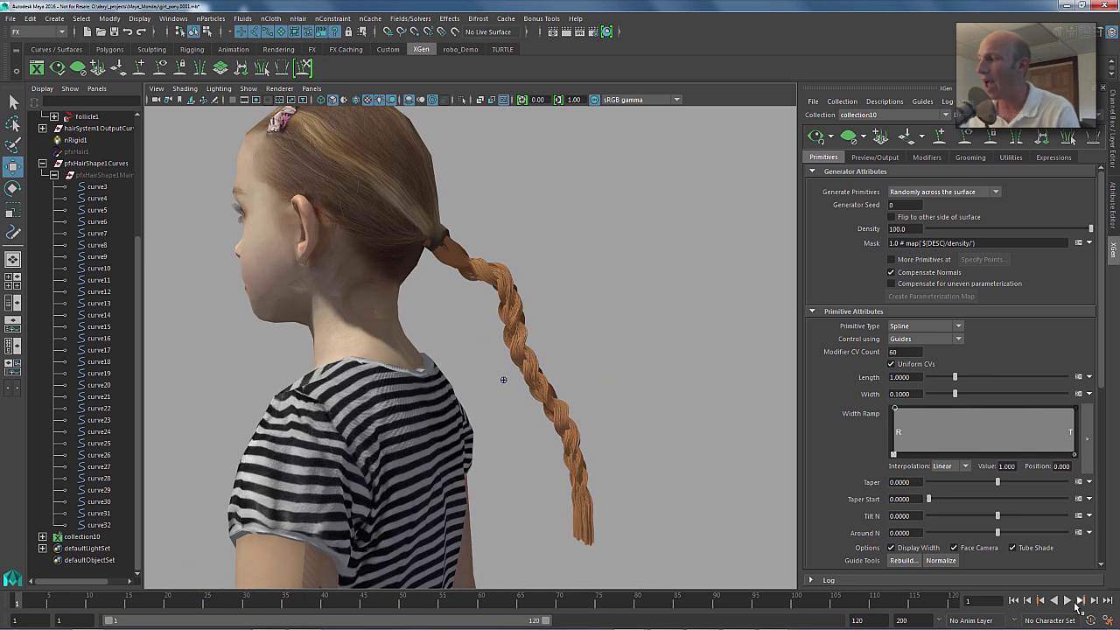
Play the simulation to watch the braid swing, then return to frame 1.
{"action": "left_click", "coordinate": [1069, 602]}
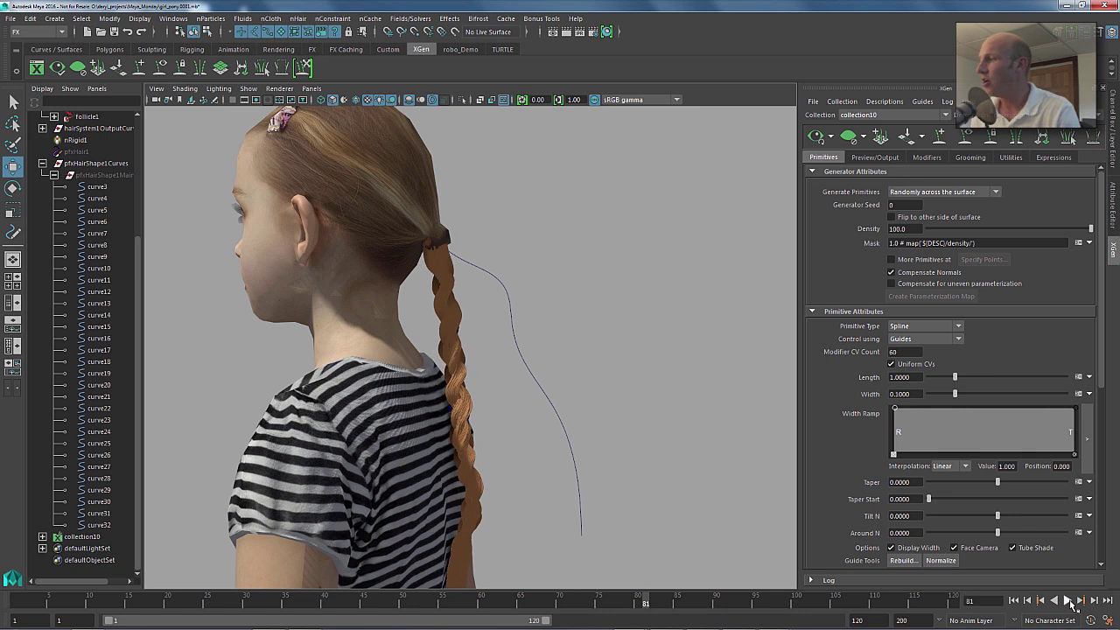
{"action": "left_click", "coordinate": [1068, 600]}
{"action": "left_click", "coordinate": [1013, 600]}
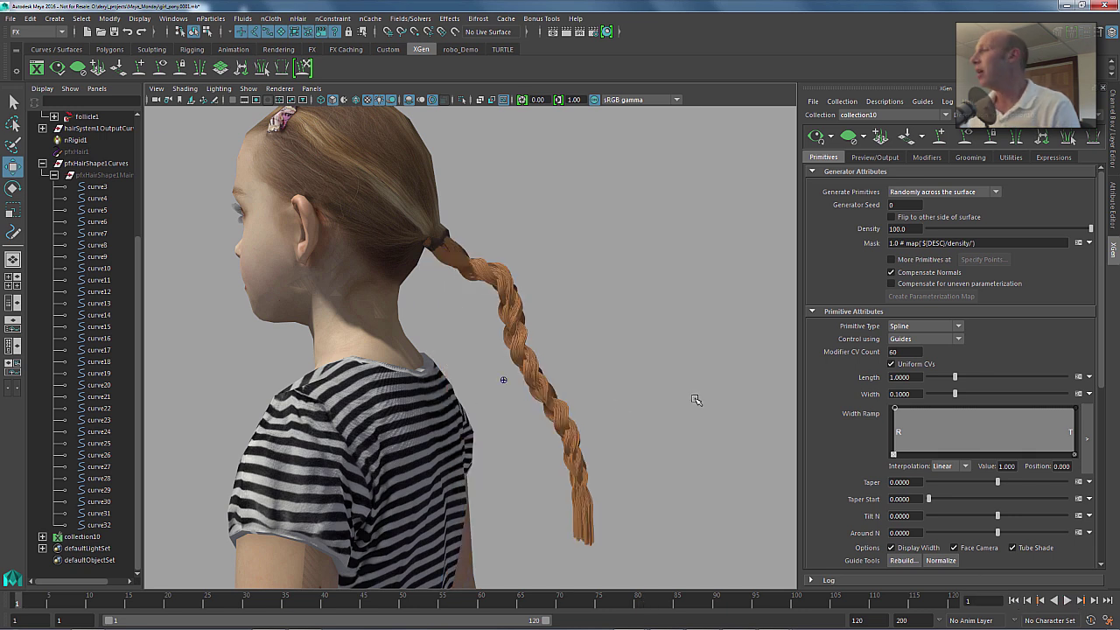
{"action": "left_click_drag", "start_coordinate": [425, 320], "coordinate": [374, 312], "text": "alt"}
{"action": "right_click_drag", "start_coordinate": [374, 312], "coordinate": [435, 316], "text": "alt"}
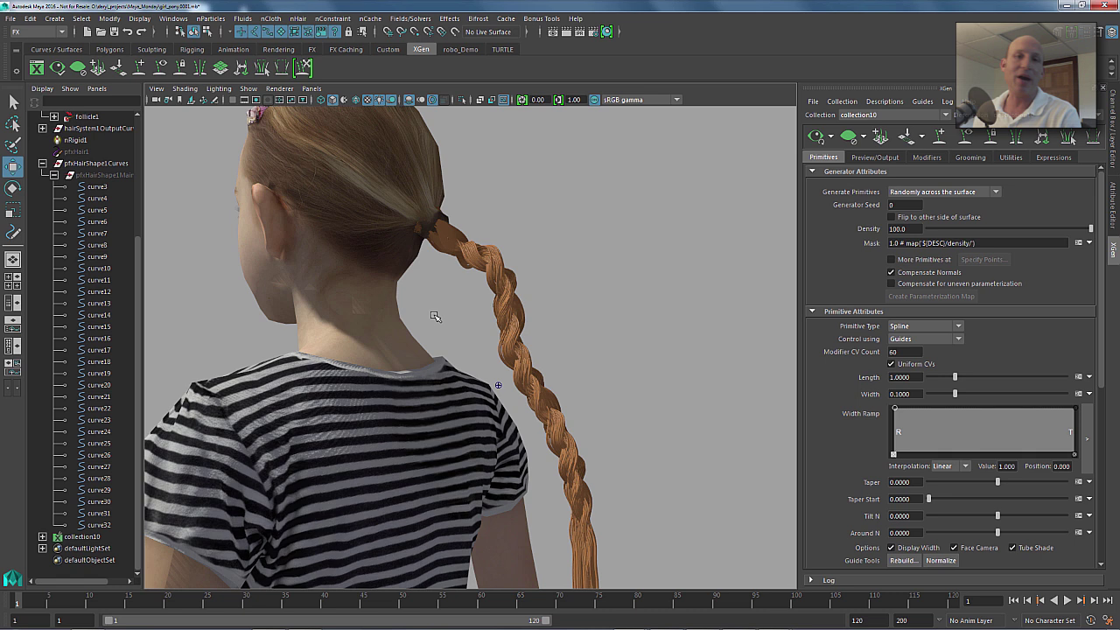
Add a Cut modifier with Amount rand(0,0.15) for uneven braid tips.
{"action": "left_click", "coordinate": [926, 158]}
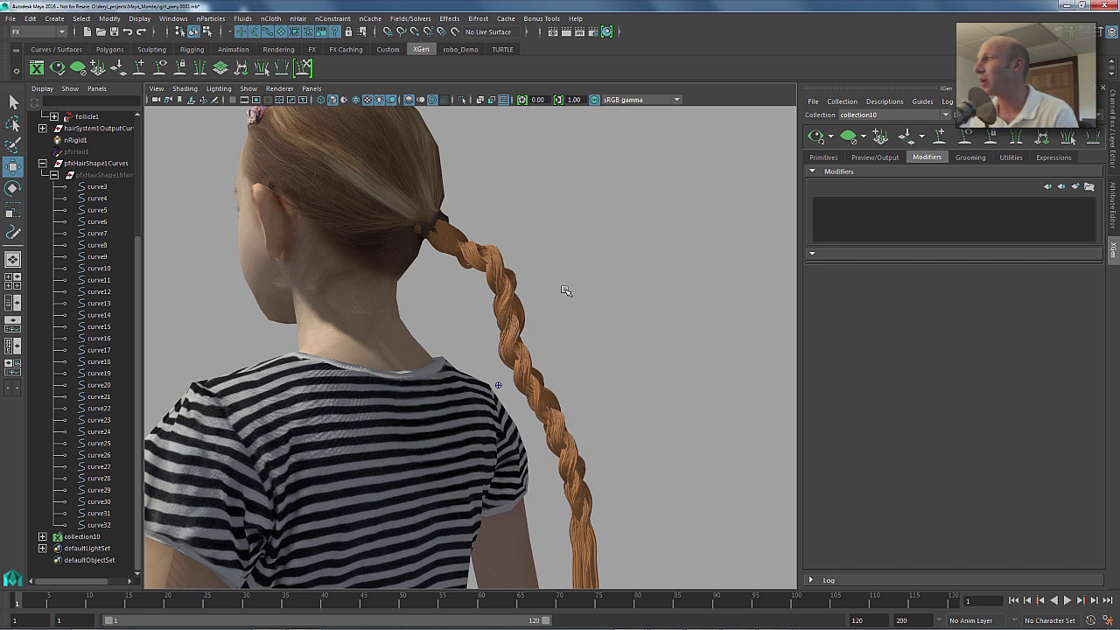
{"action": "left_click", "coordinate": [1075, 186]}
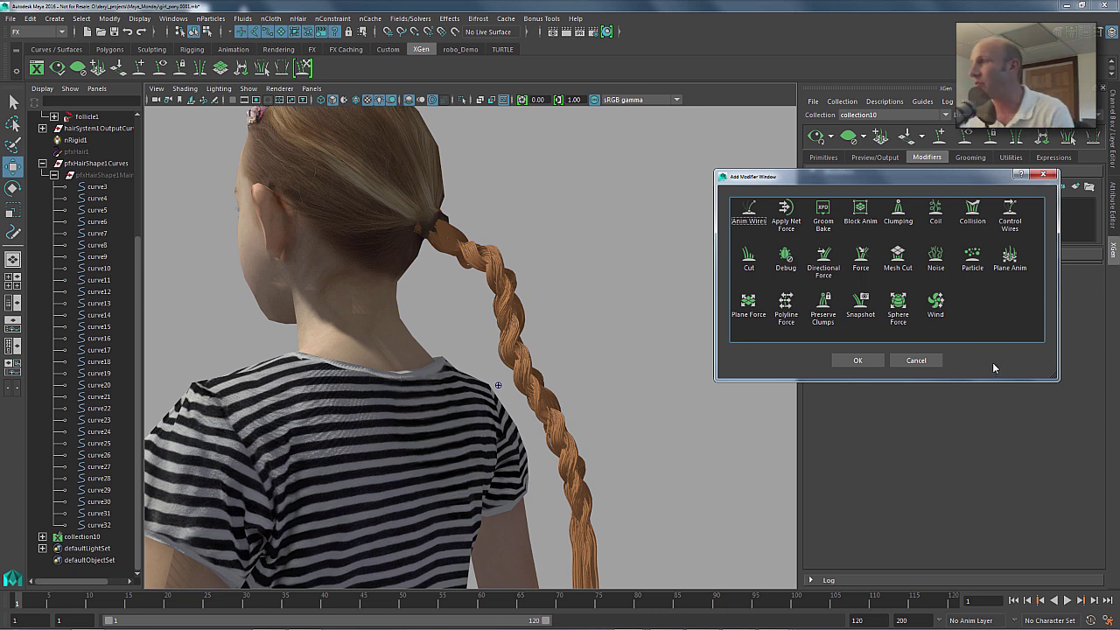
{"action": "left_click", "coordinate": [749, 261]}
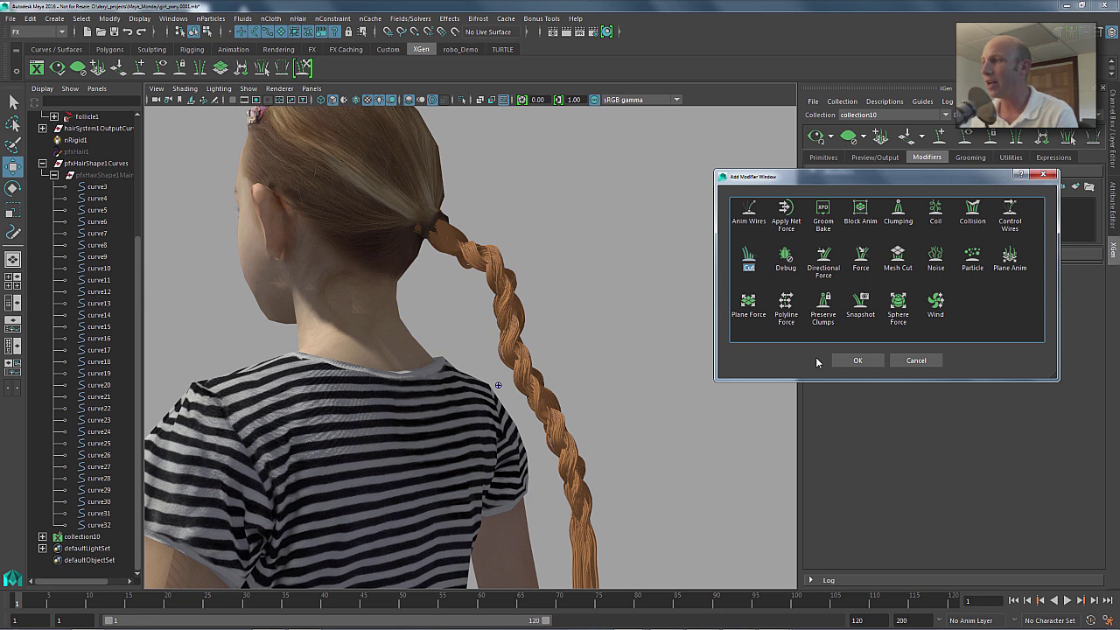
{"action": "left_click", "coordinate": [862, 360]}
{"action": "left_click_drag", "start_coordinate": [650, 364], "coordinate": [642, 300], "text": "alt"}
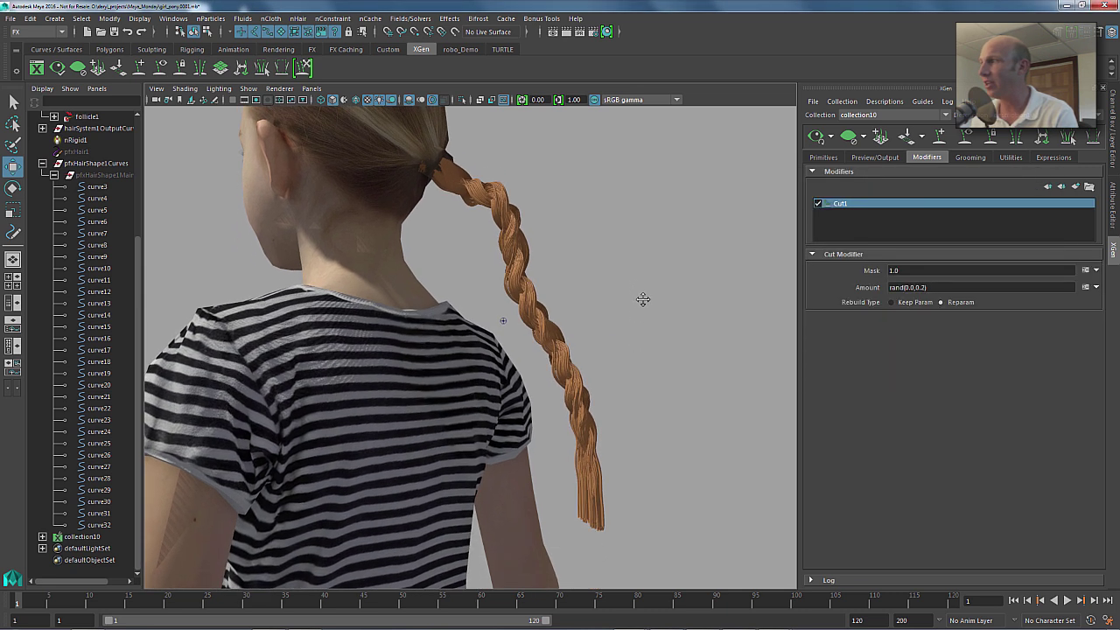
{"action": "double_click", "coordinate": [921, 287]}
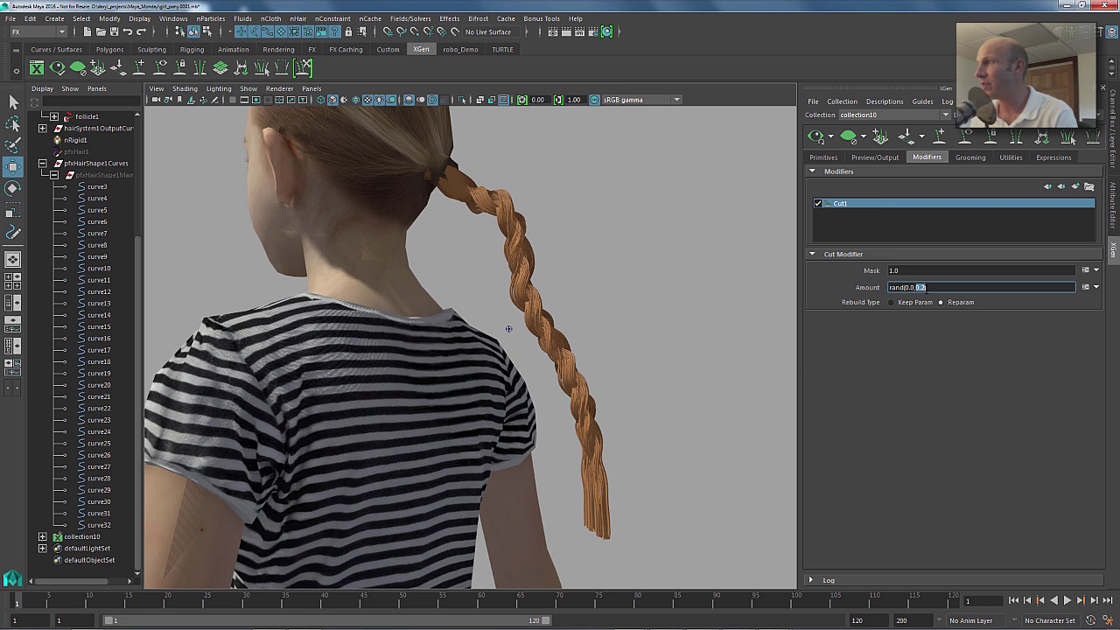
{"action": "key", "text": "Return"}
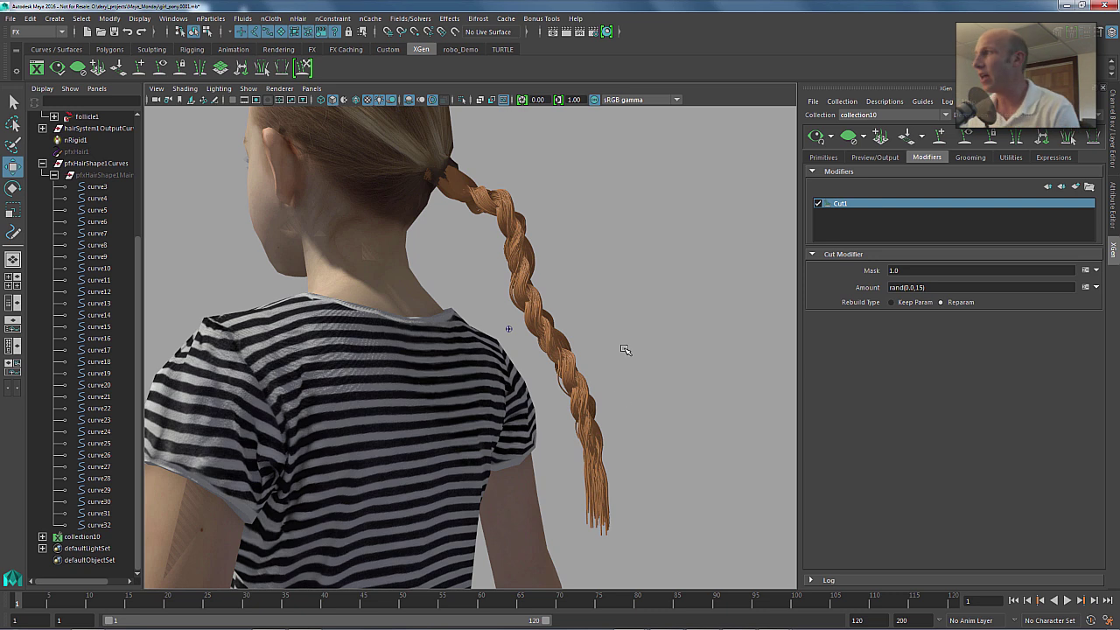
Add a Noise modifier with Magnitude 5.
{"action": "left_click", "coordinate": [1075, 187]}
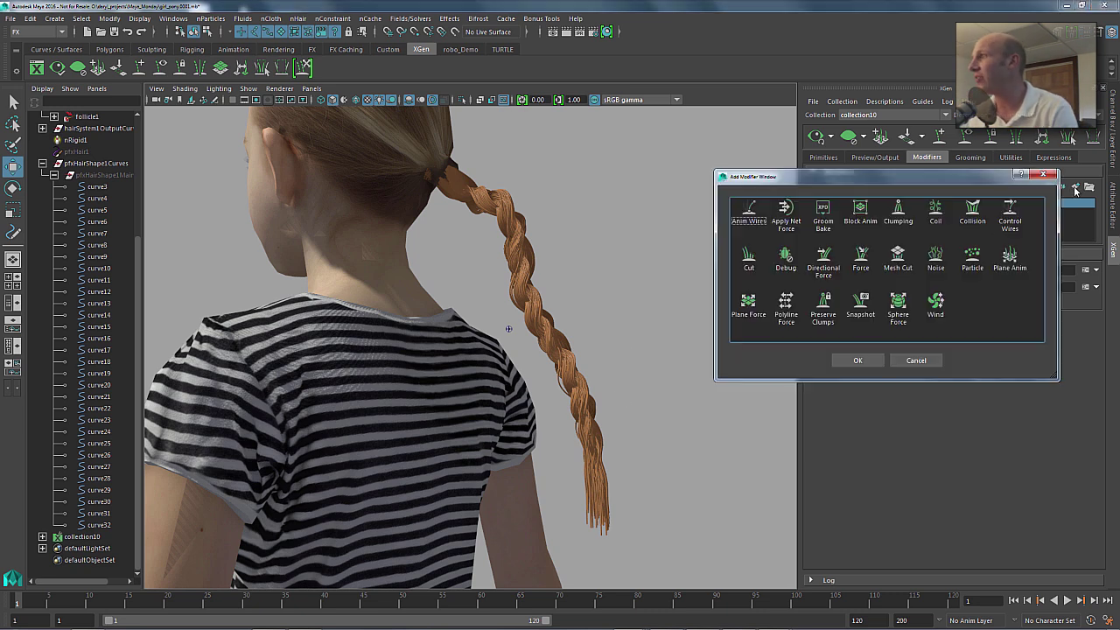
{"action": "left_click", "coordinate": [936, 258]}
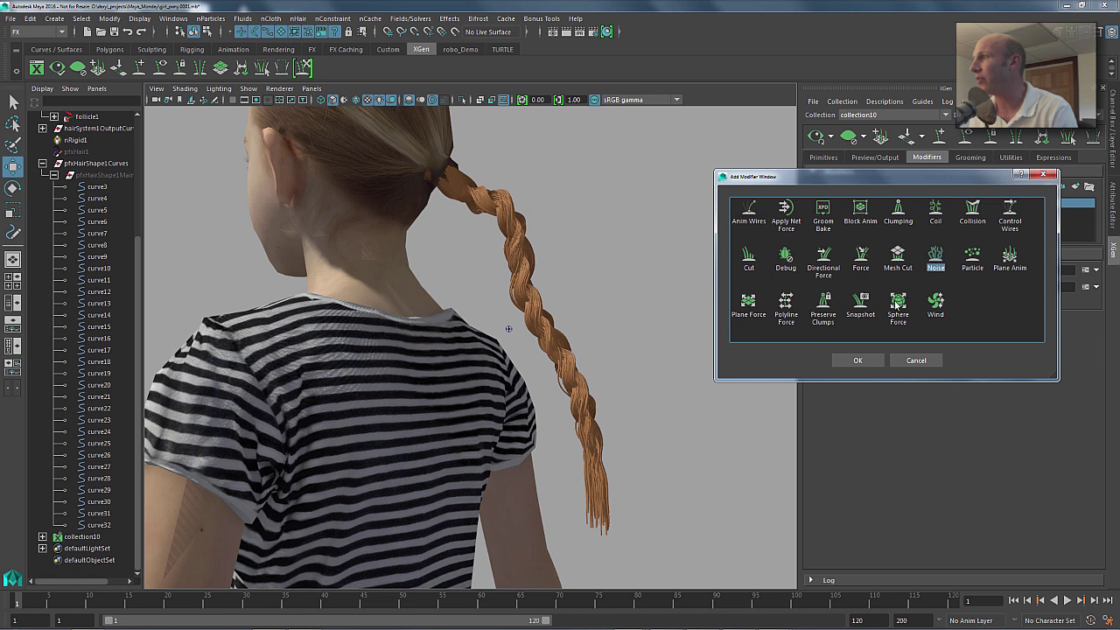
{"action": "left_click", "coordinate": [860, 360]}
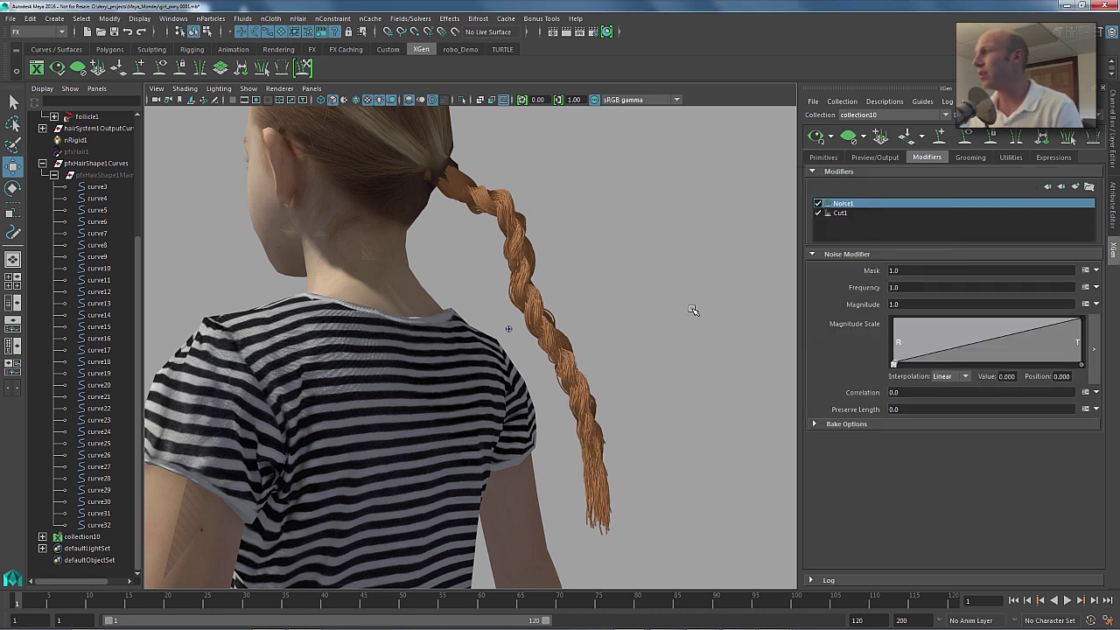
{"action": "left_click", "coordinate": [901, 304]}
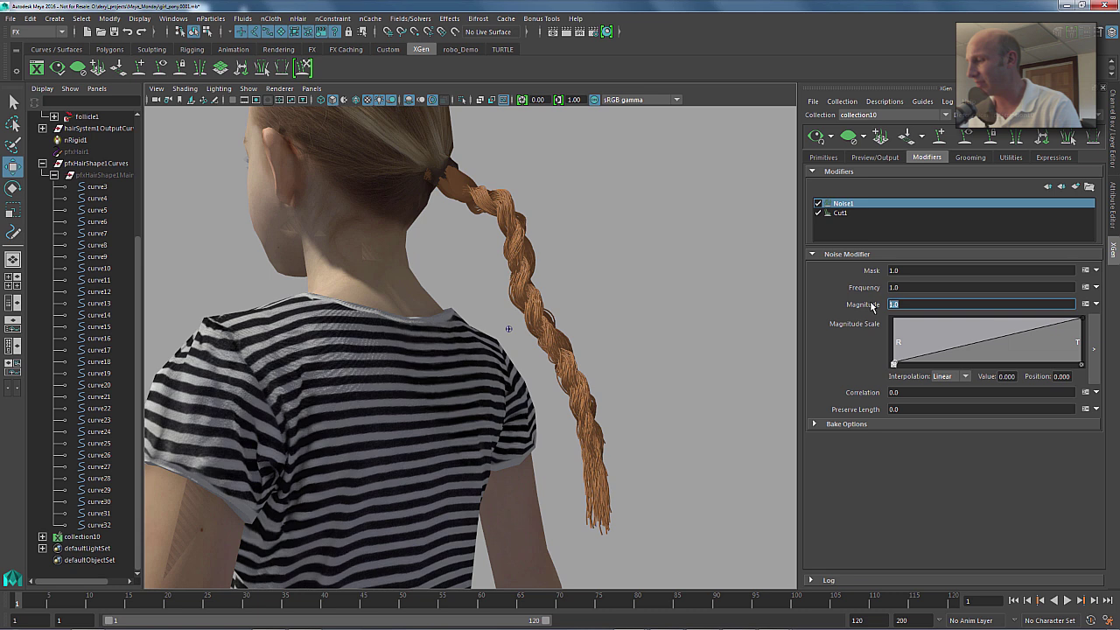
{"action": "type", "text": "5"}
{"action": "key", "text": "Return"}
{"action": "left_click_drag", "start_coordinate": [614, 283], "coordinate": [536, 323], "text": "alt"}
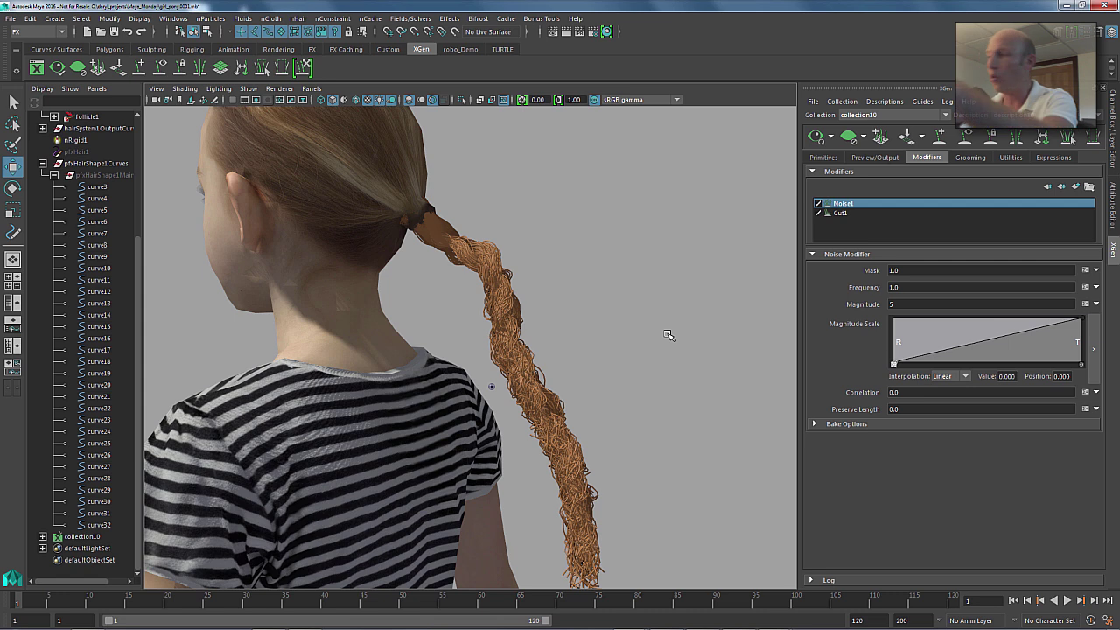
Shape the Magnitude Scale ramp: near zero at root, raised point just past it, lower tip.
{"action": "mouse_move", "coordinate": [909, 355]}
{"action": "left_mouse_down"}
{"action": "mouse_move", "coordinate": [906, 337]}
{"action": "mouse_move", "coordinate": [915, 349]}
{"action": "left_mouse_up"}
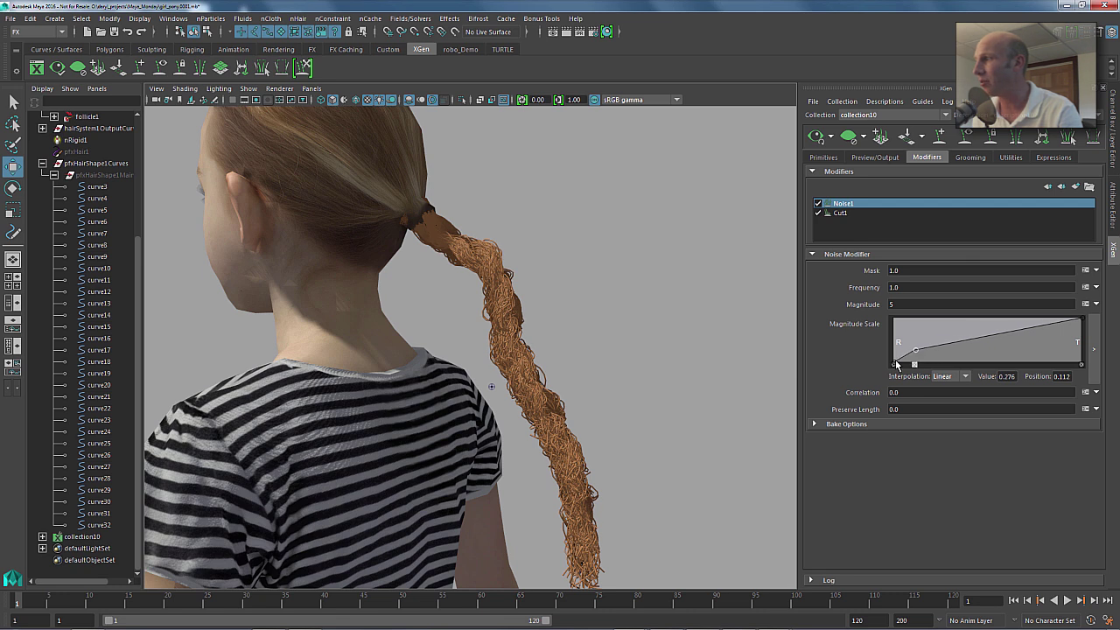
{"action": "left_click", "coordinate": [899, 366]}
{"action": "left_click_drag", "start_coordinate": [900, 365], "coordinate": [902, 364]}
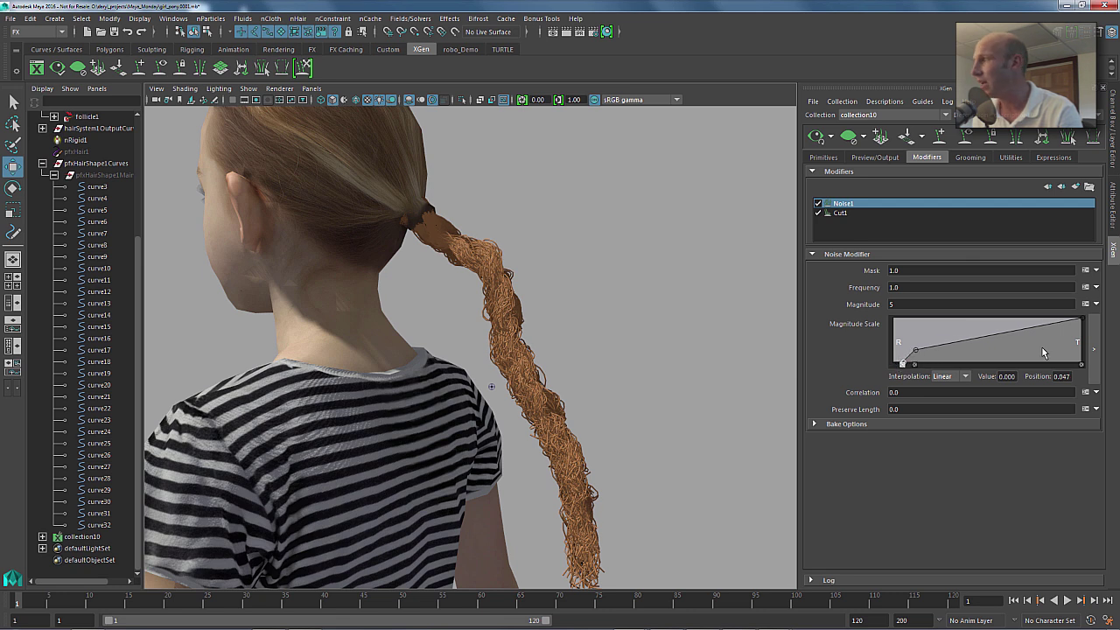
{"action": "left_click_drag", "start_coordinate": [1080, 321], "coordinate": [1082, 350]}
{"action": "mouse_move", "coordinate": [914, 351]}
{"action": "left_mouse_down"}
{"action": "mouse_move", "coordinate": [915, 325]}
{"action": "mouse_move", "coordinate": [919, 334]}
{"action": "left_mouse_up"}
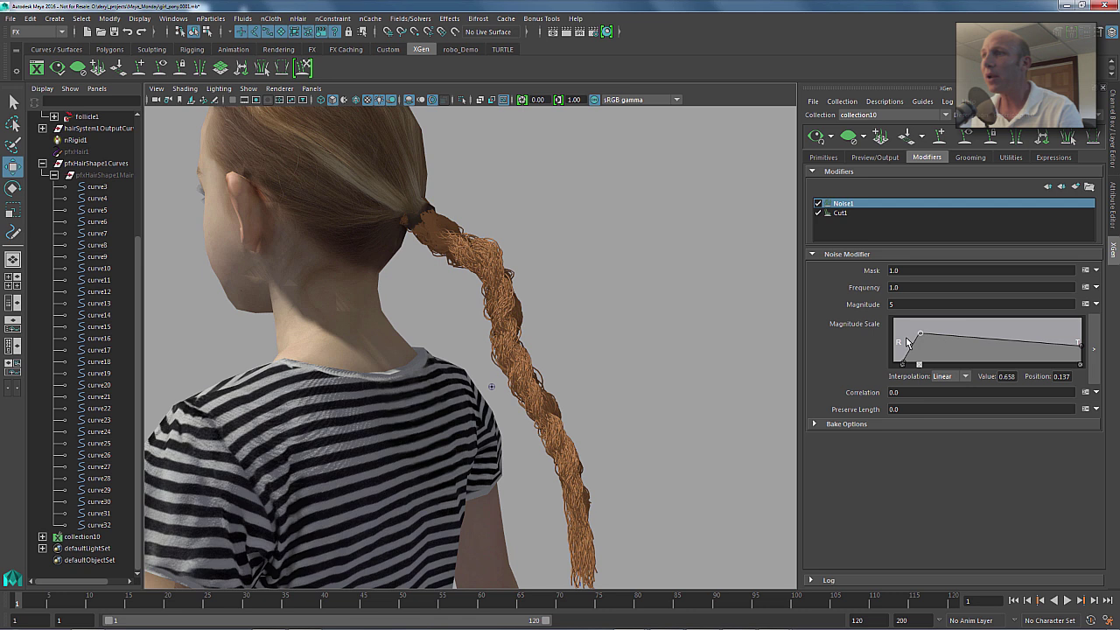
{"action": "left_click_drag", "start_coordinate": [442, 308], "coordinate": [554, 260], "text": "alt"}
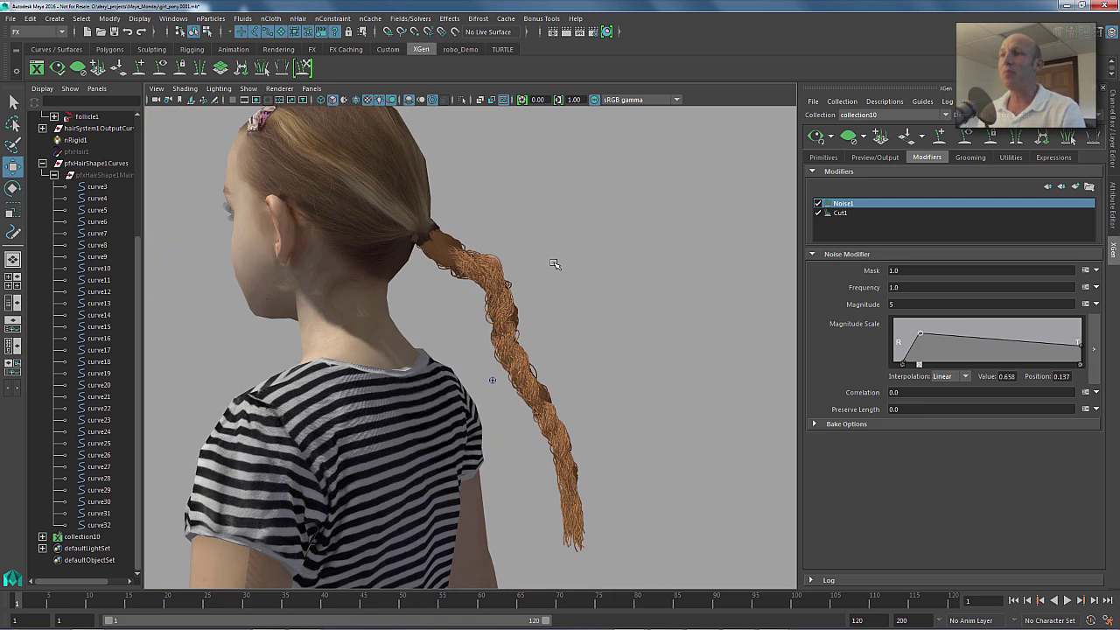
Set the description's Stray Percentage to 10 via Descriptions > Set Stray Percentage.
{"action": "middle_click_drag", "start_coordinate": [554, 259], "coordinate": [549, 337], "text": "alt"}
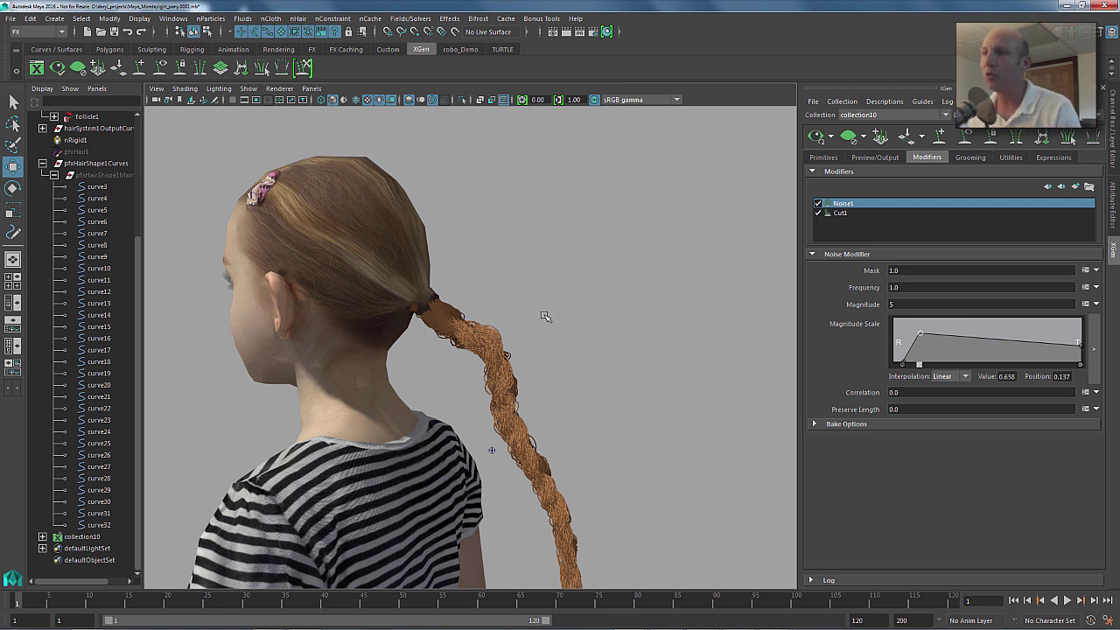
{"action": "left_click_drag", "start_coordinate": [569, 349], "coordinate": [603, 262], "text": "alt"}
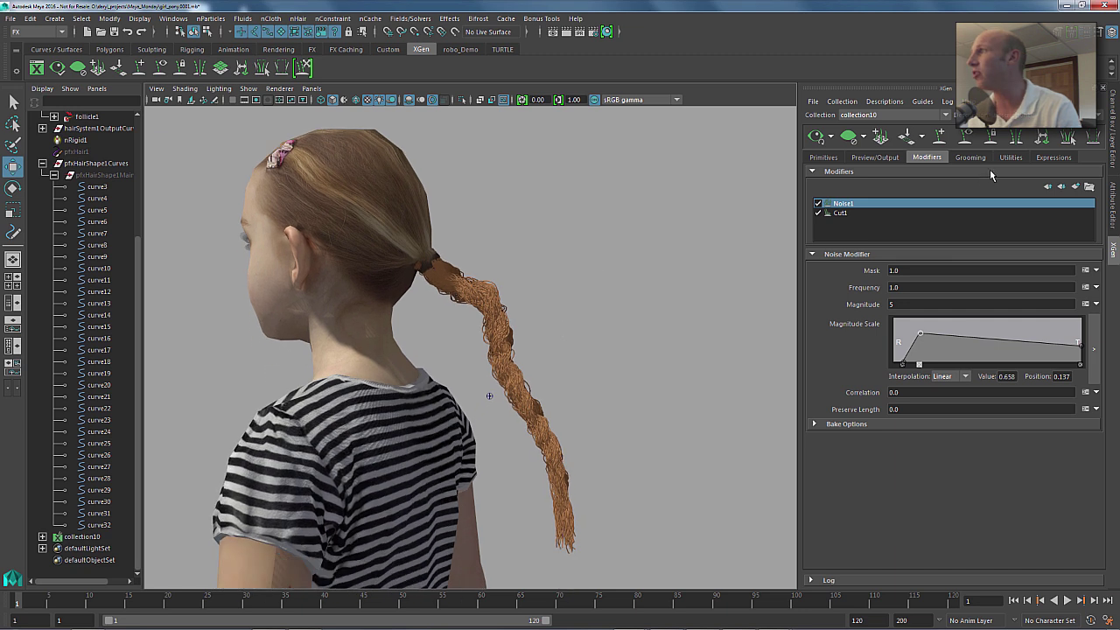
{"action": "left_click", "coordinate": [882, 102]}
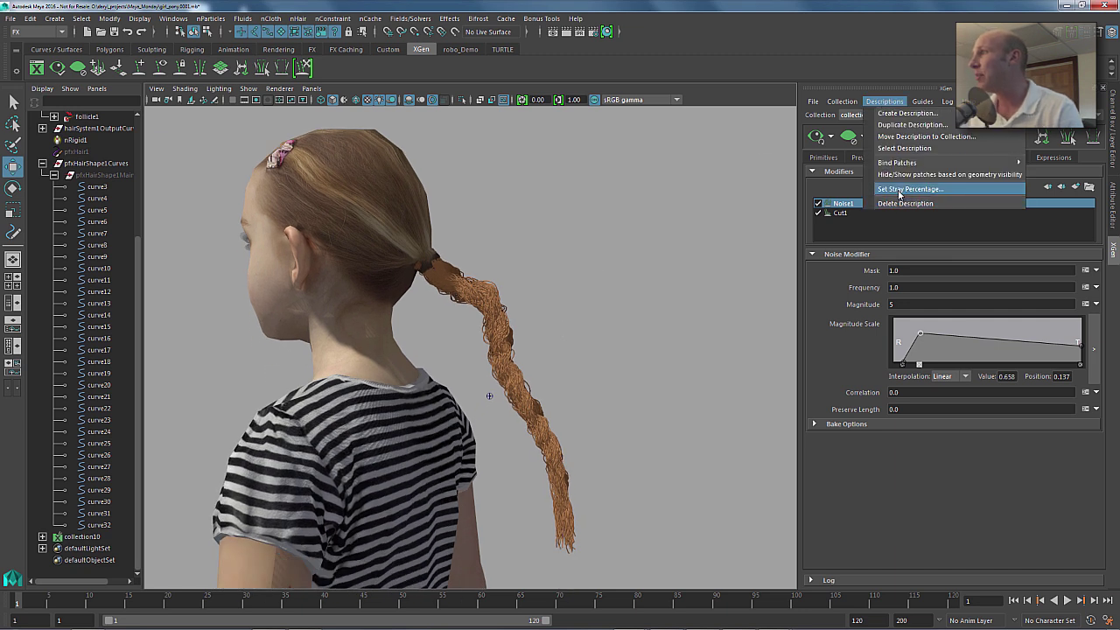
{"action": "left_click", "coordinate": [896, 189]}
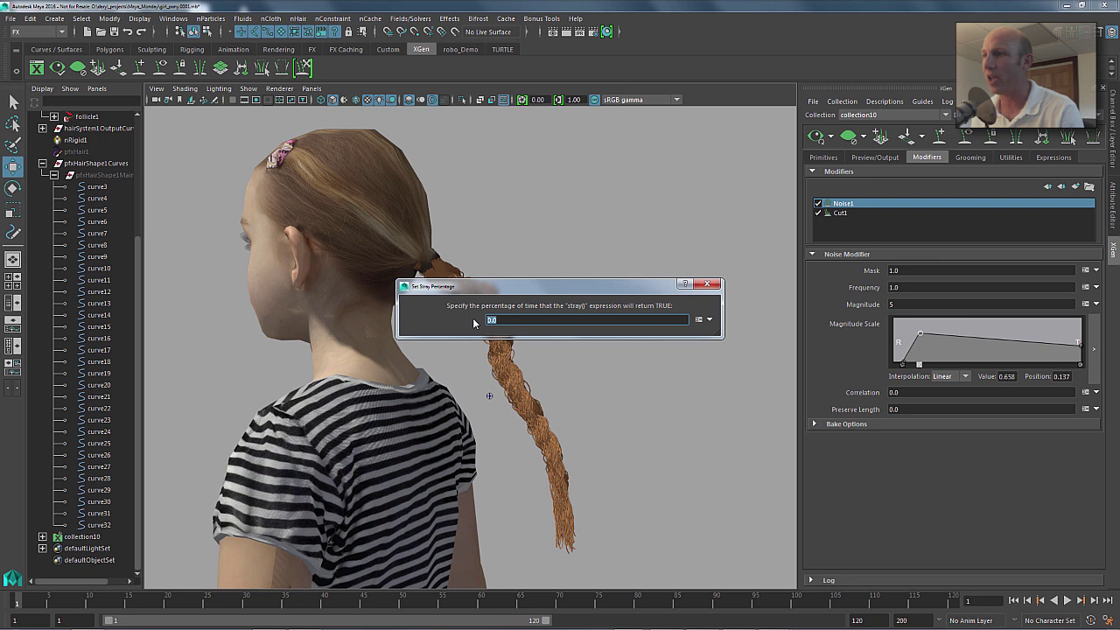
{"action": "type", "text": "10"}
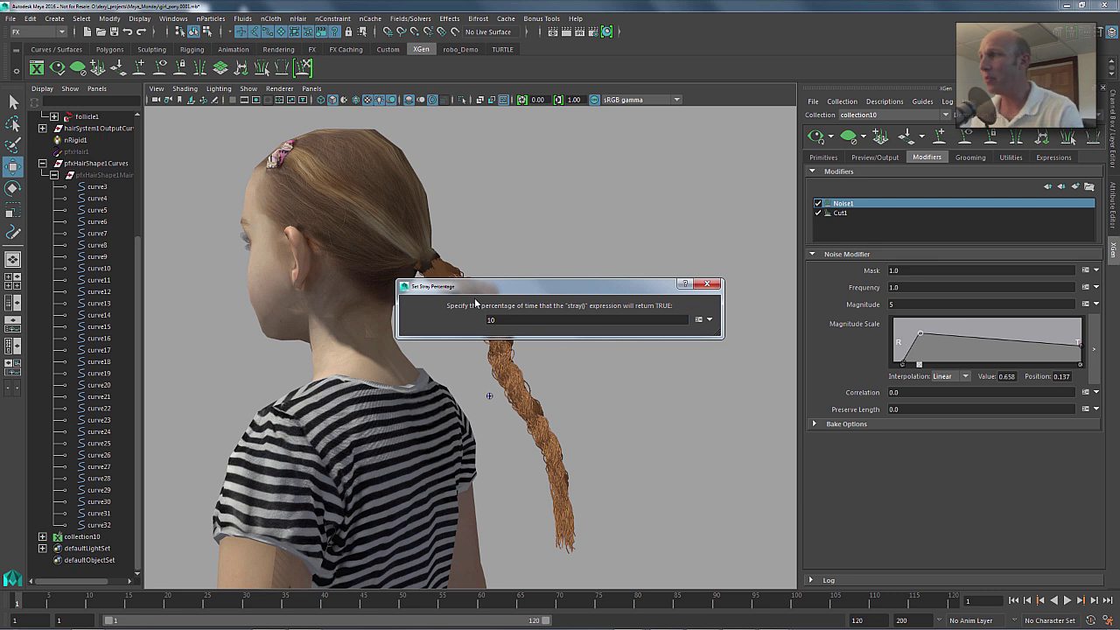
{"action": "left_click", "coordinate": [707, 284]}
{"action": "left_click_drag", "start_coordinate": [630, 301], "coordinate": [591, 309], "text": "alt"}
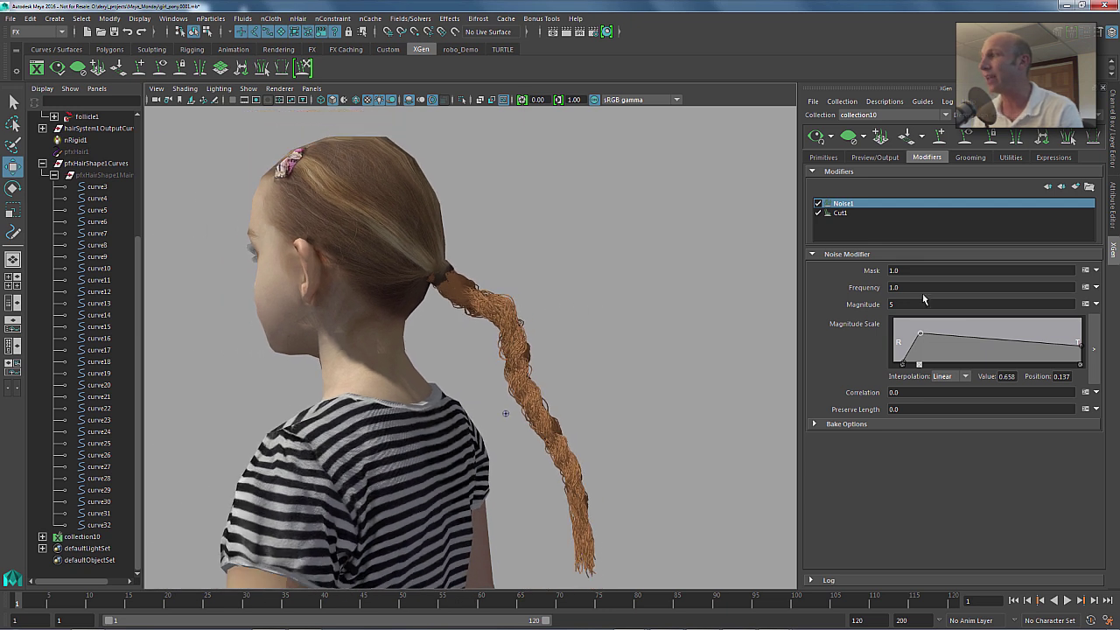
Enter the Noise Magnitude expression stray() ? 10 : 3.
{"action": "left_click", "coordinate": [901, 304]}
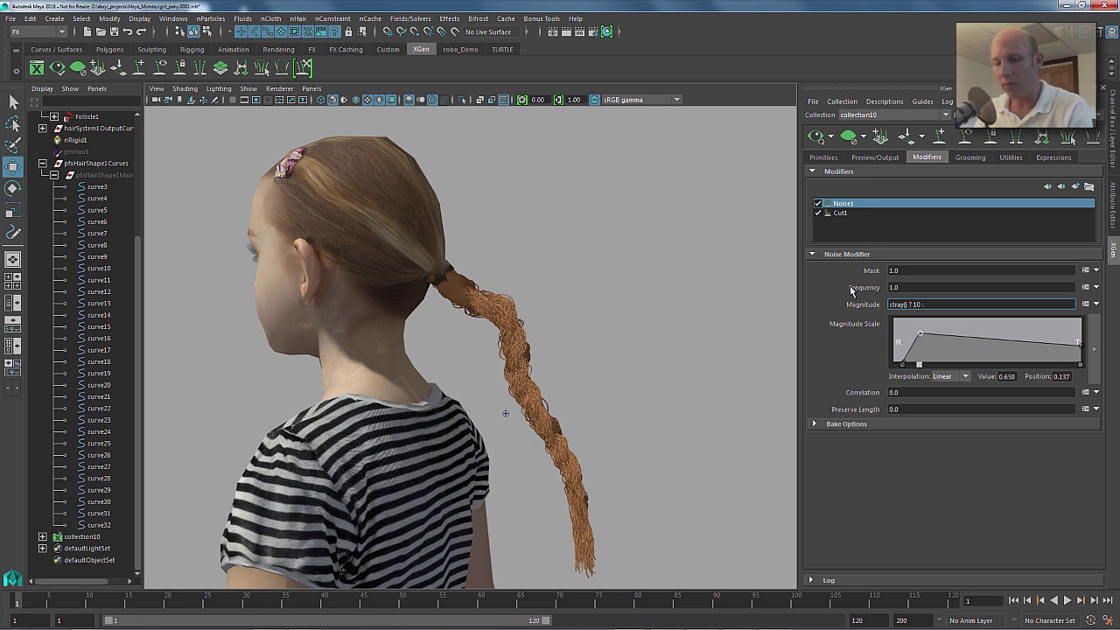
{"action": "key", "text": "Return"}
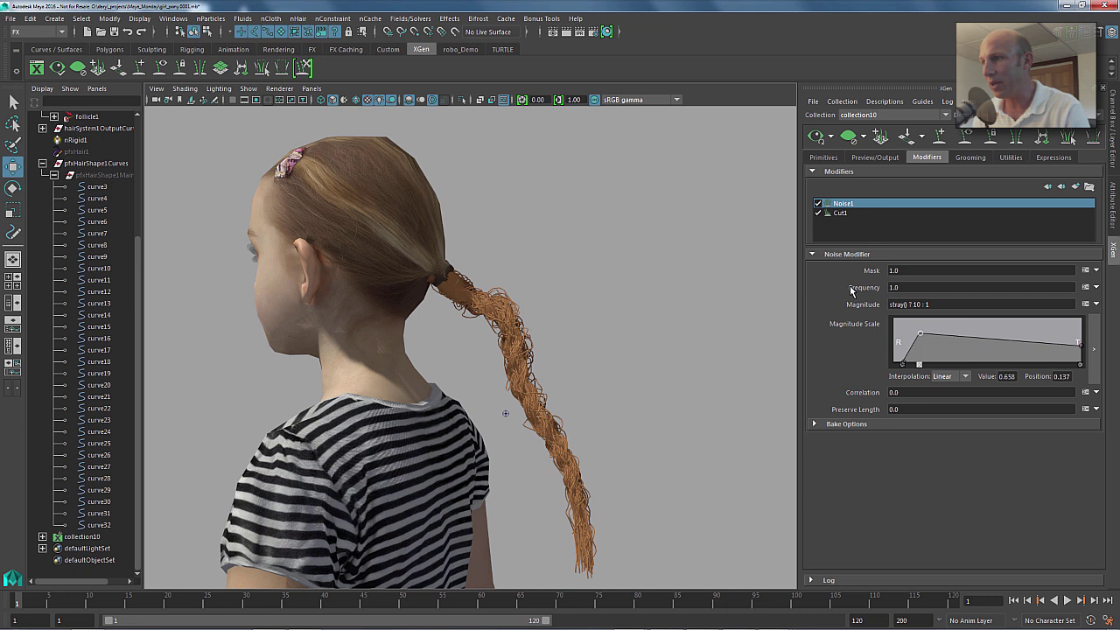
{"action": "scroll", "coordinate": [569, 305], "scroll_direction": "up", "scroll_amount": 5}
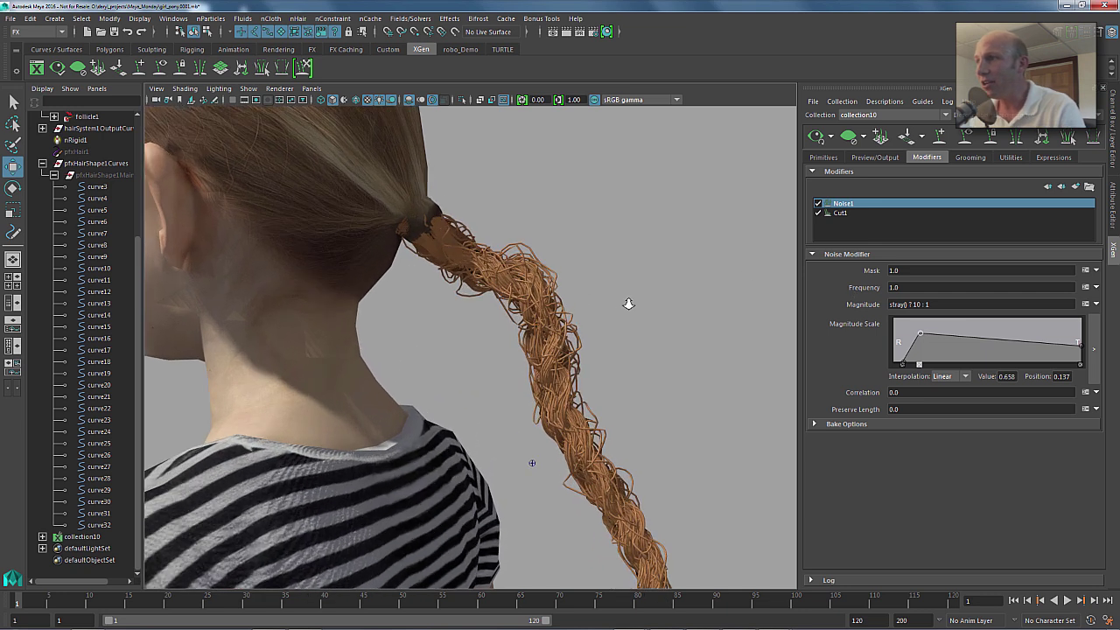
{"action": "left_click_drag", "start_coordinate": [577, 300], "coordinate": [620, 305], "text": "alt"}
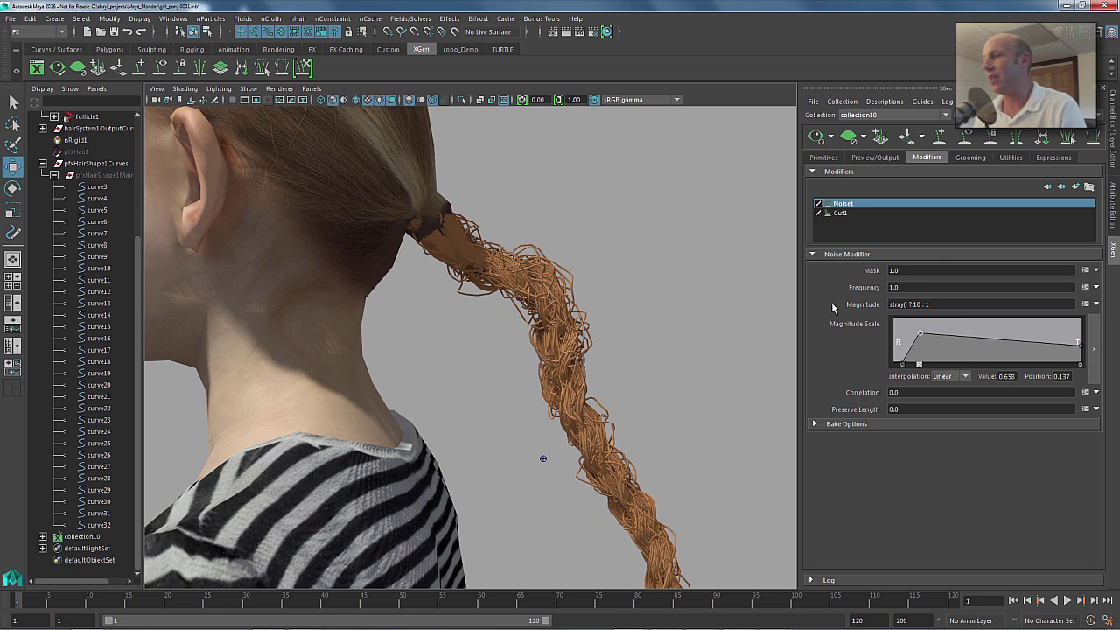
Change the non-stray magnitude in the expression from 3 to 2.
{"action": "double_click", "coordinate": [928, 304]}
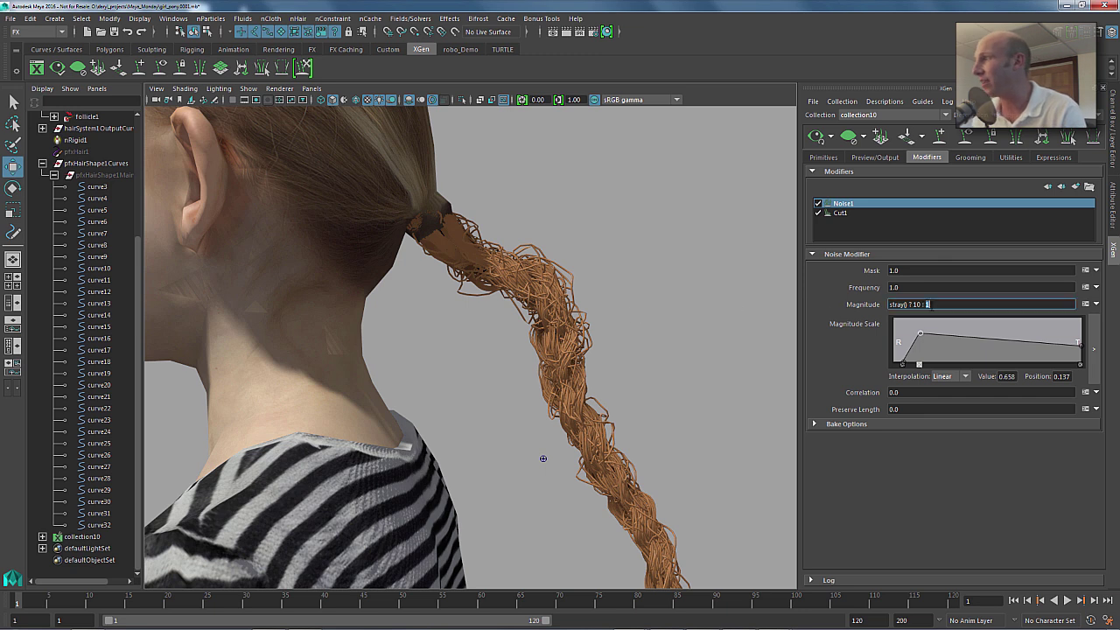
{"action": "key", "text": "Return"}
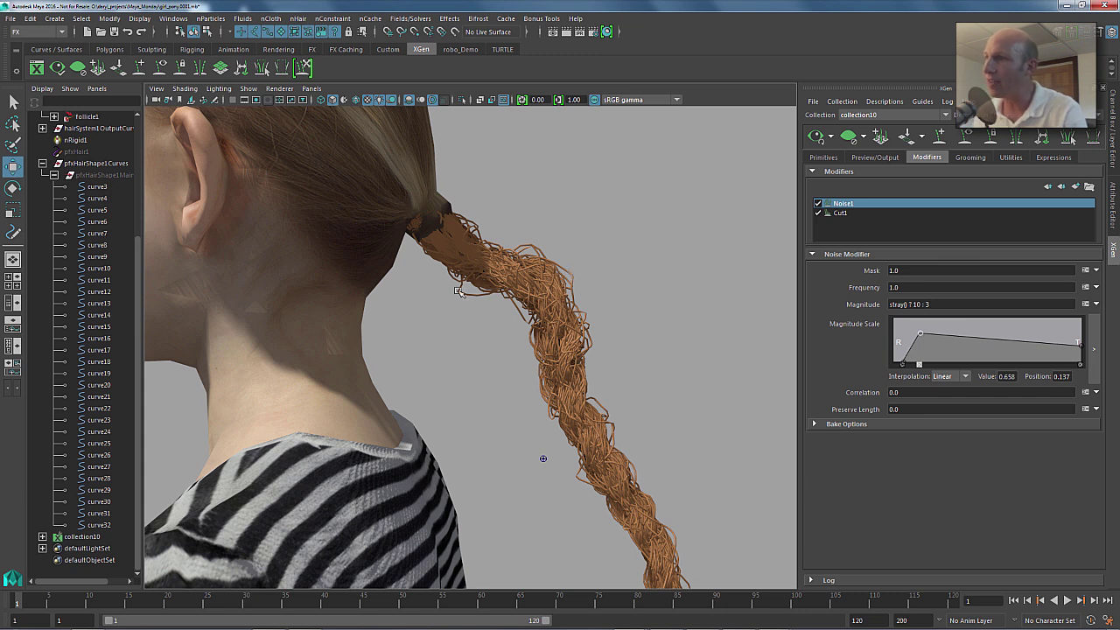
{"action": "double_click", "coordinate": [927, 304]}
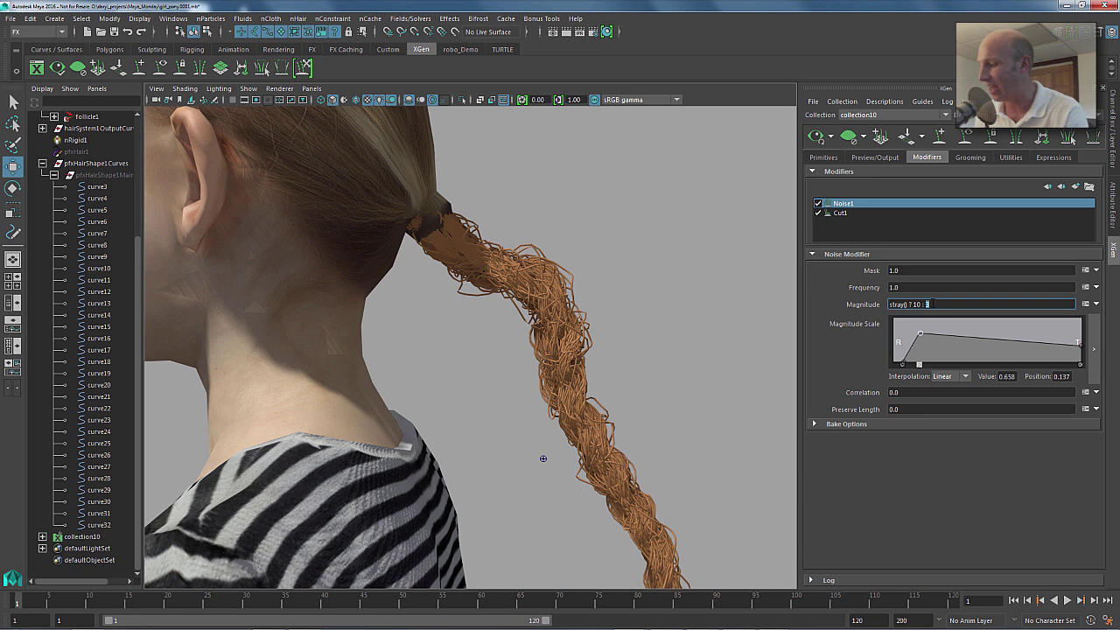
{"action": "type", "text": "2"}
{"action": "key", "text": "Return"}
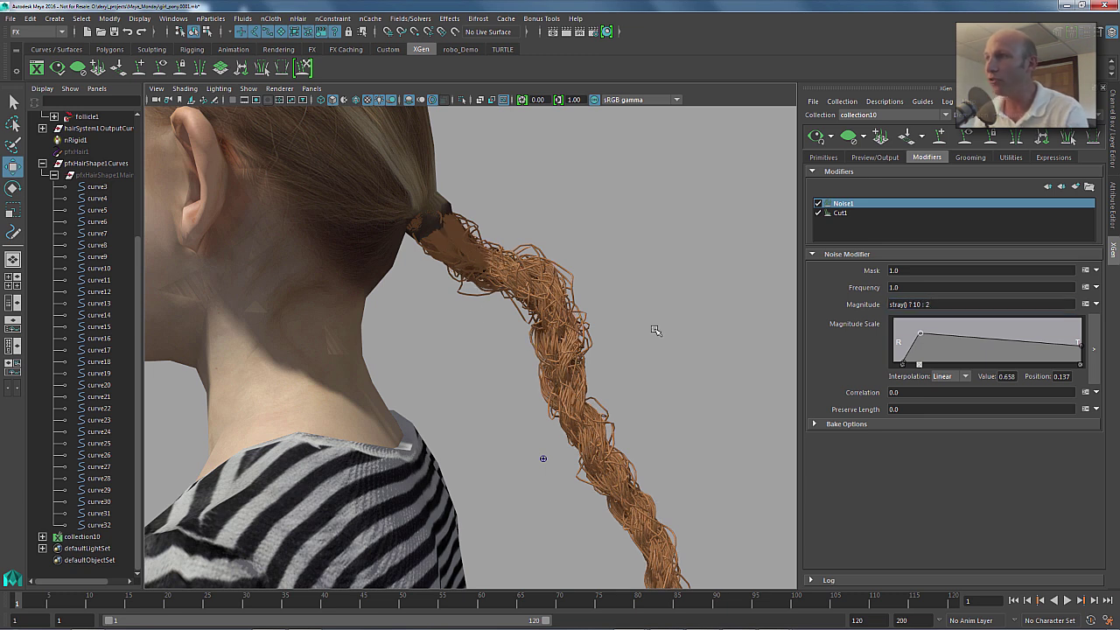
Try a stray magnitude of 5, then restore it to 10.
{"action": "left_click", "coordinate": [915, 304]}
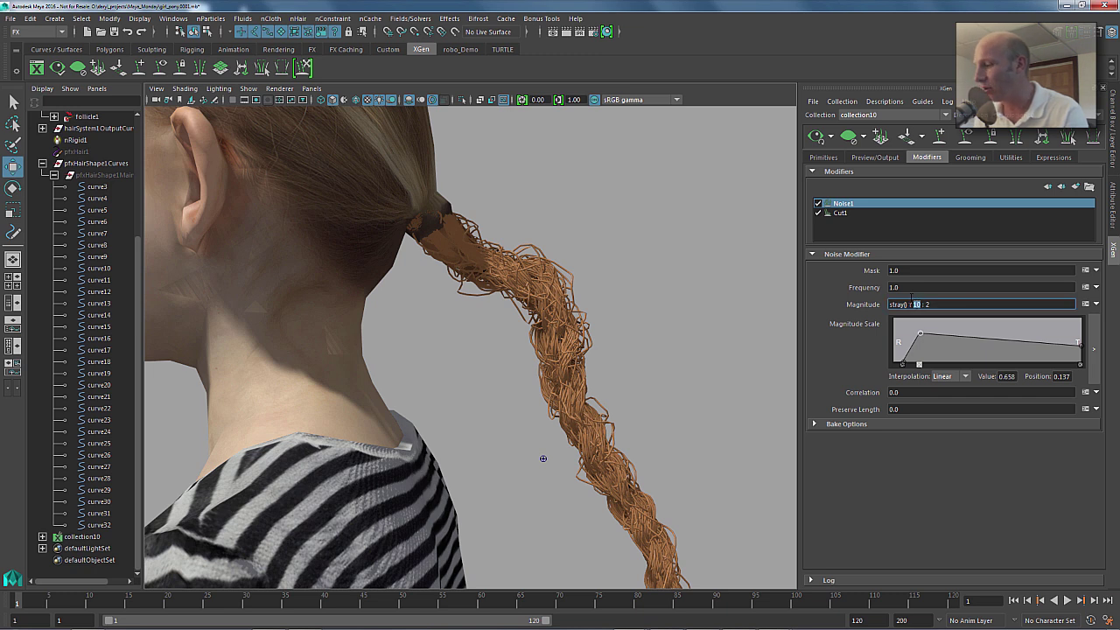
{"action": "type", "text": "5"}
{"action": "key", "text": "Return"}
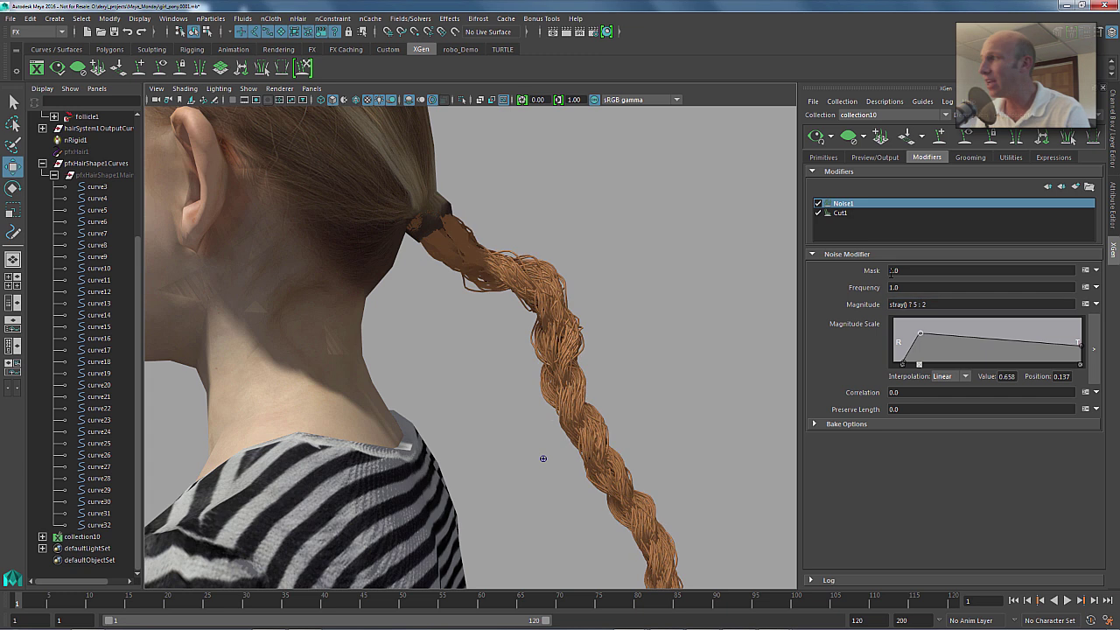
{"action": "double_click", "coordinate": [914, 303]}
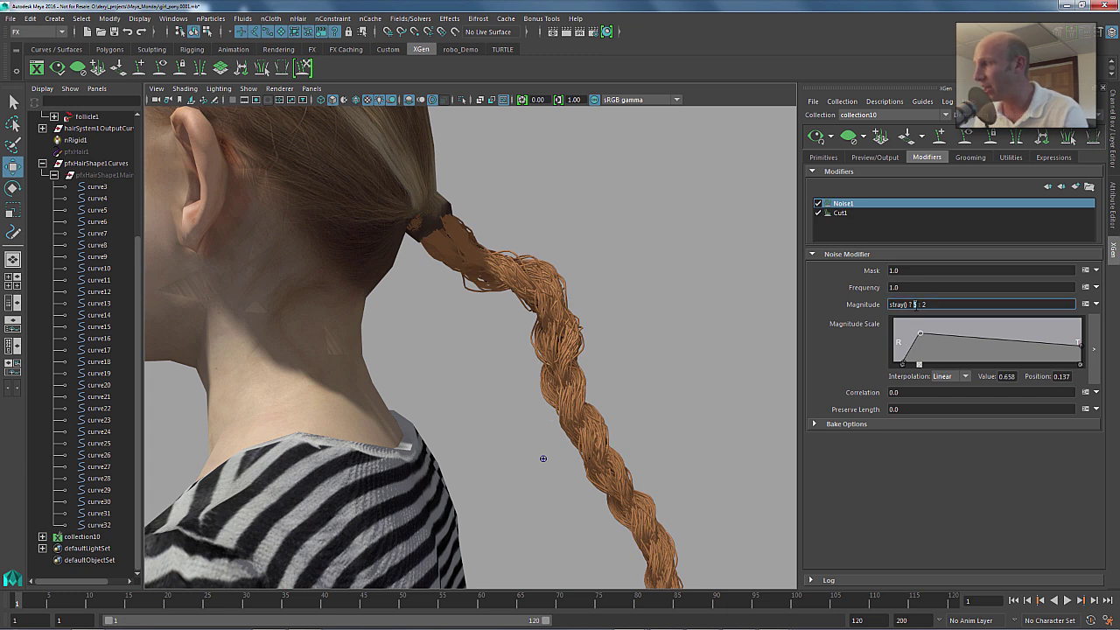
{"action": "type", "text": "10"}
{"action": "key", "text": "Return"}
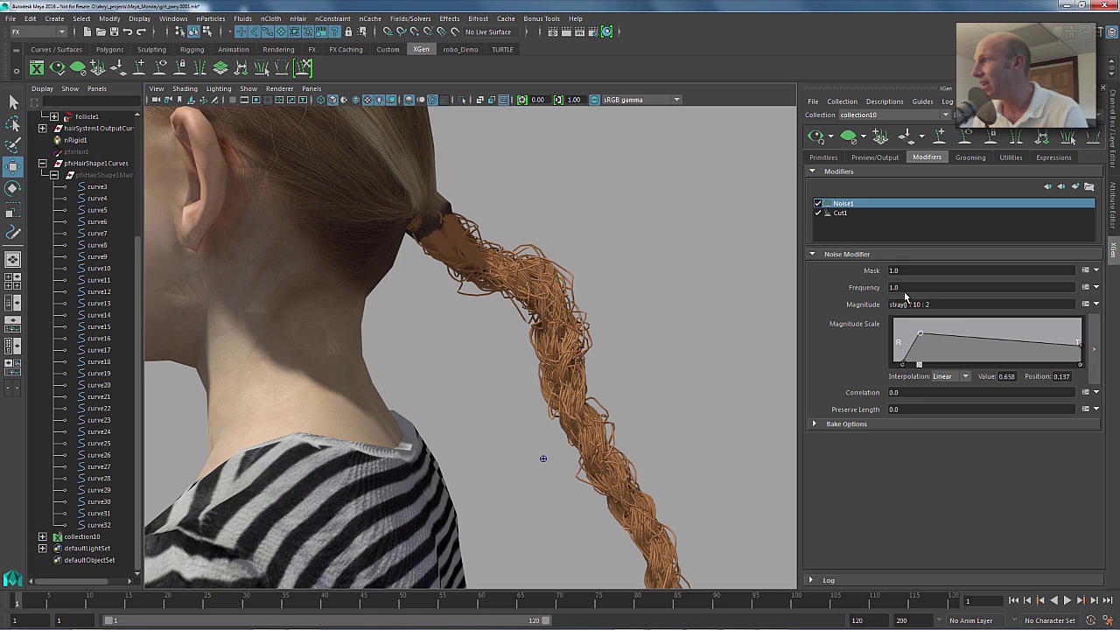
Lower the Noise Frequency to 0.3.
{"action": "double_click", "coordinate": [911, 287]}
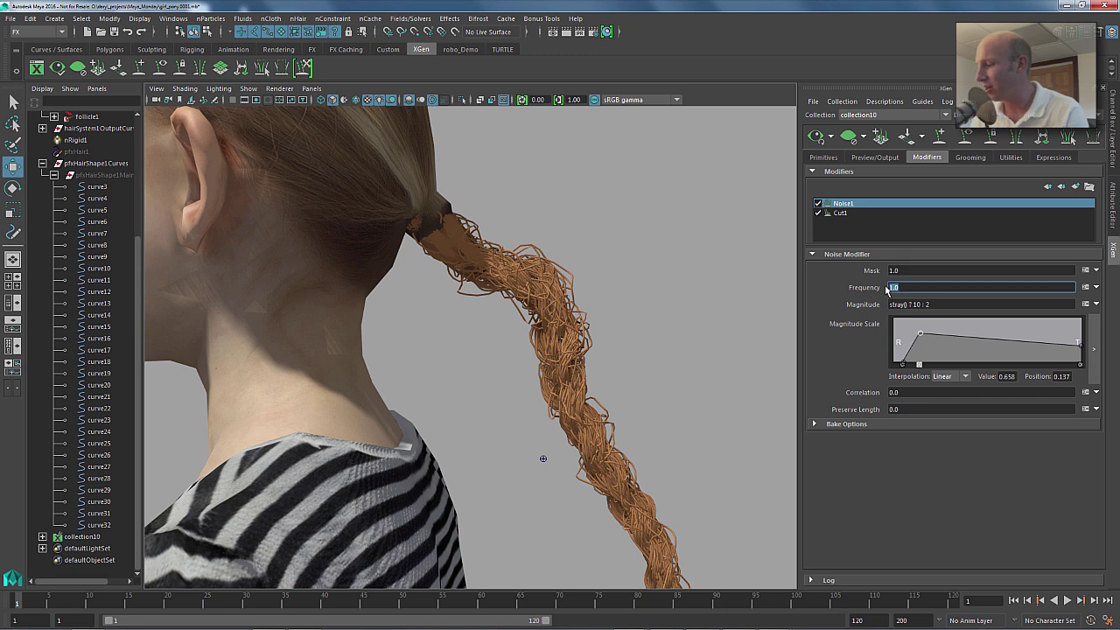
{"action": "key", "text": "Return"}
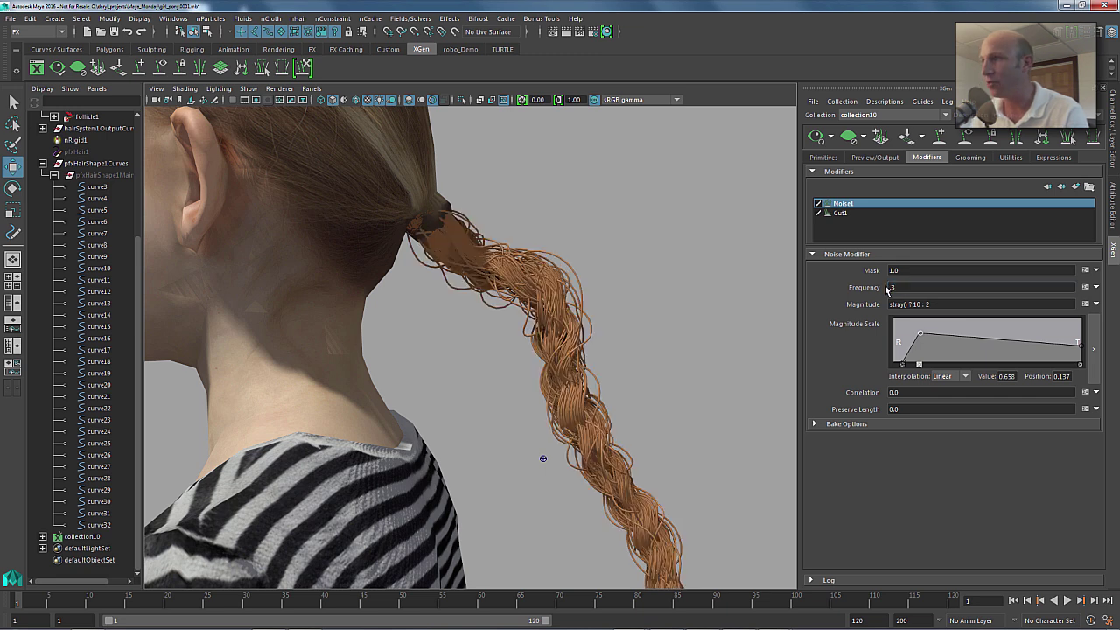
{"action": "left_click_drag", "start_coordinate": [543, 360], "coordinate": [506, 349], "text": "alt"}
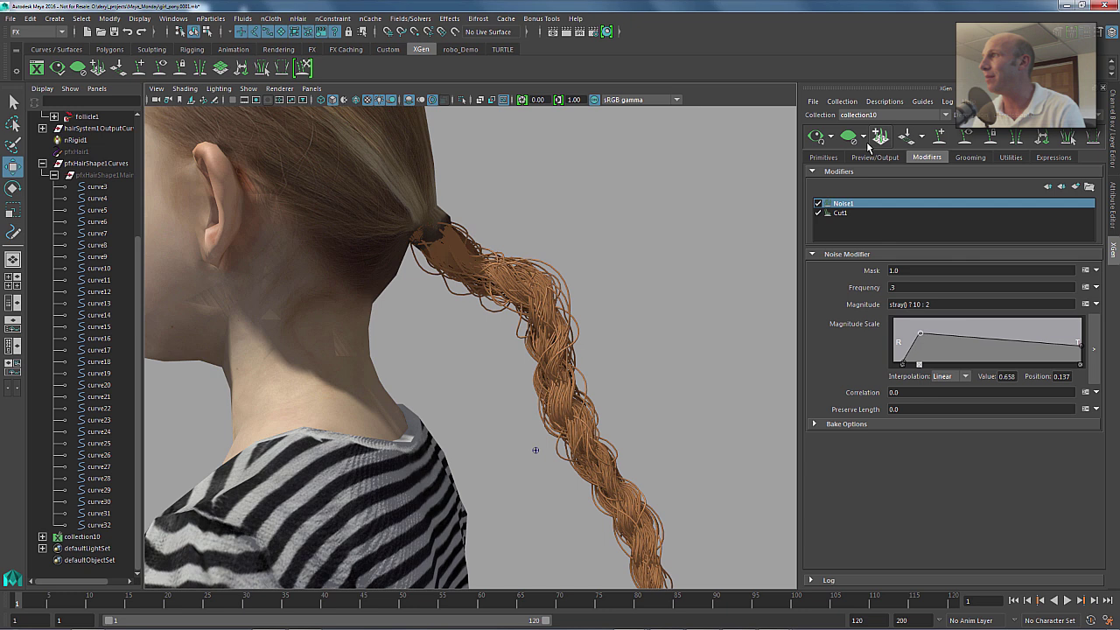
Set the braid description's stray percentage to 15.
{"action": "left_click", "coordinate": [876, 102]}
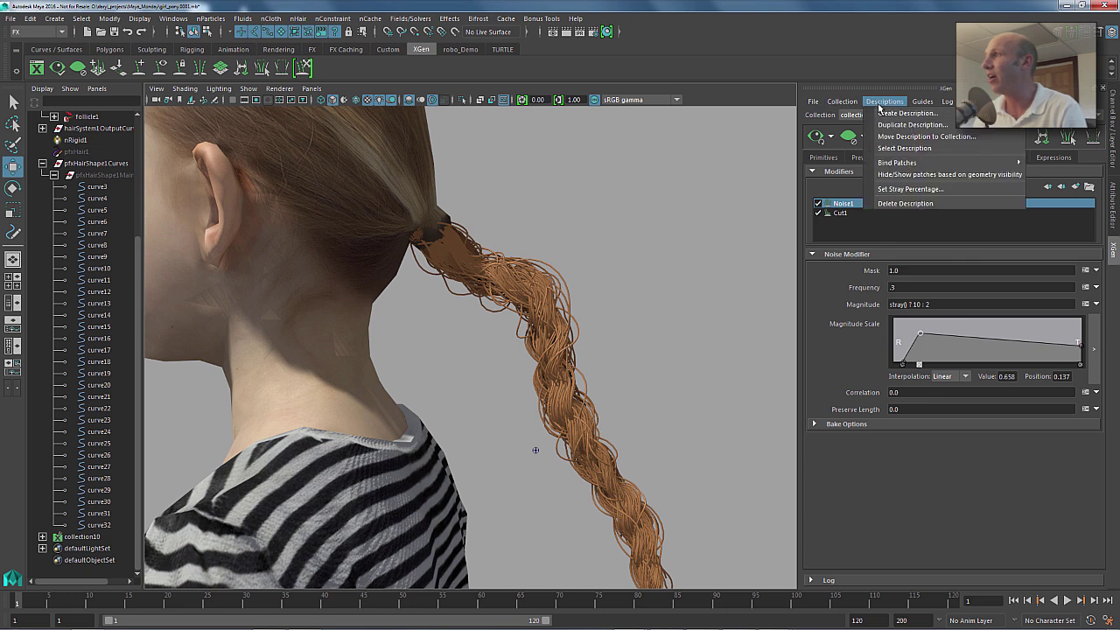
{"action": "left_click", "coordinate": [910, 189]}
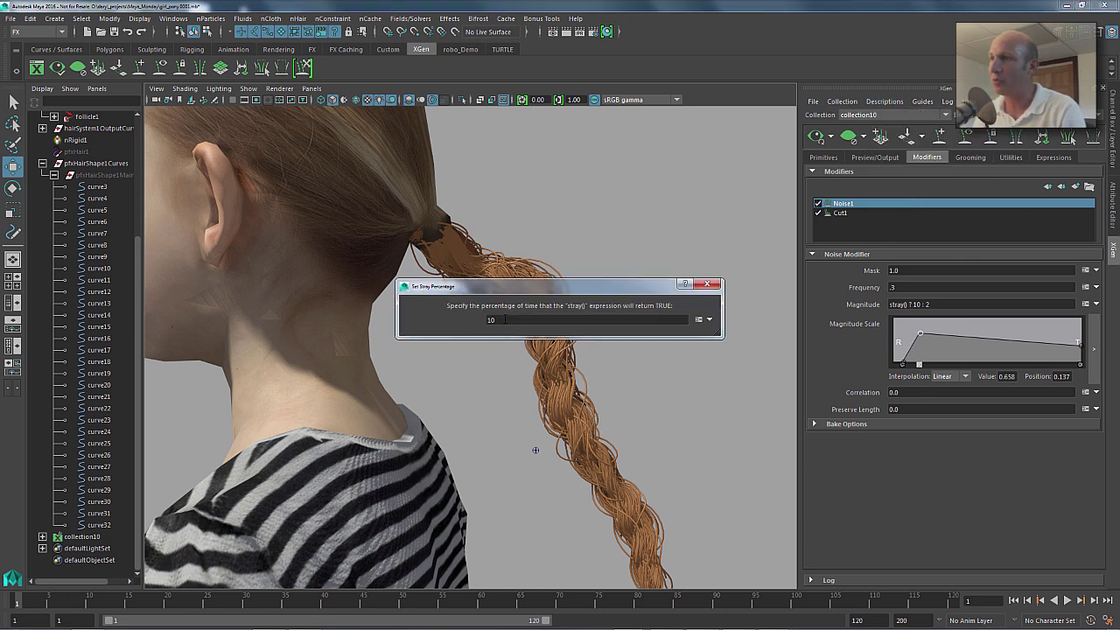
{"action": "key", "text": "Return"}
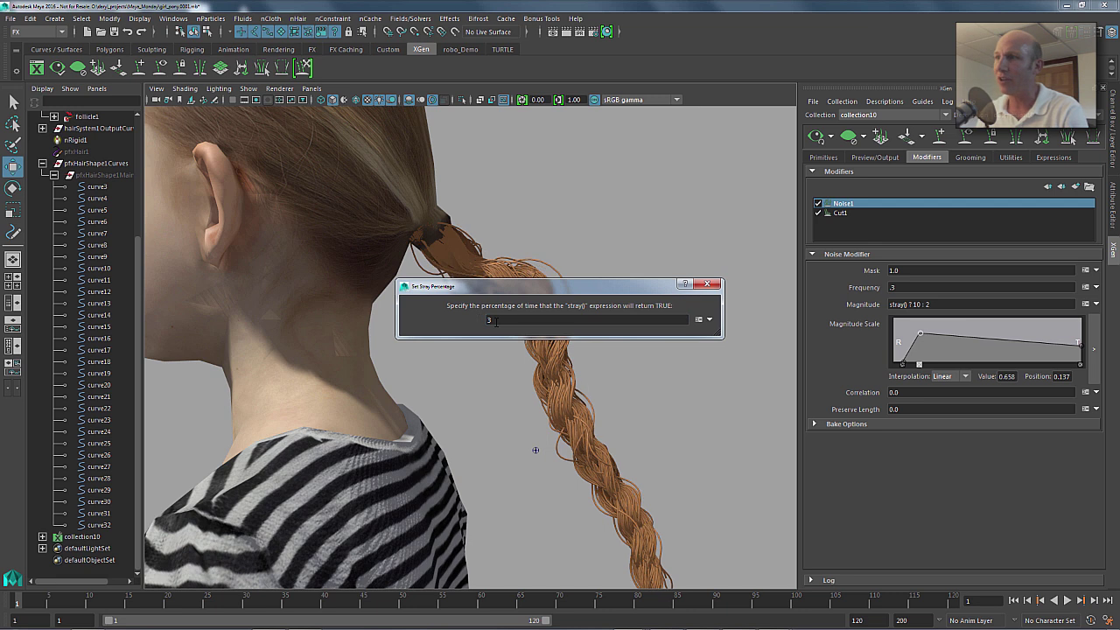
{"action": "left_click", "coordinate": [494, 321]}
{"action": "key", "text": "Return"}
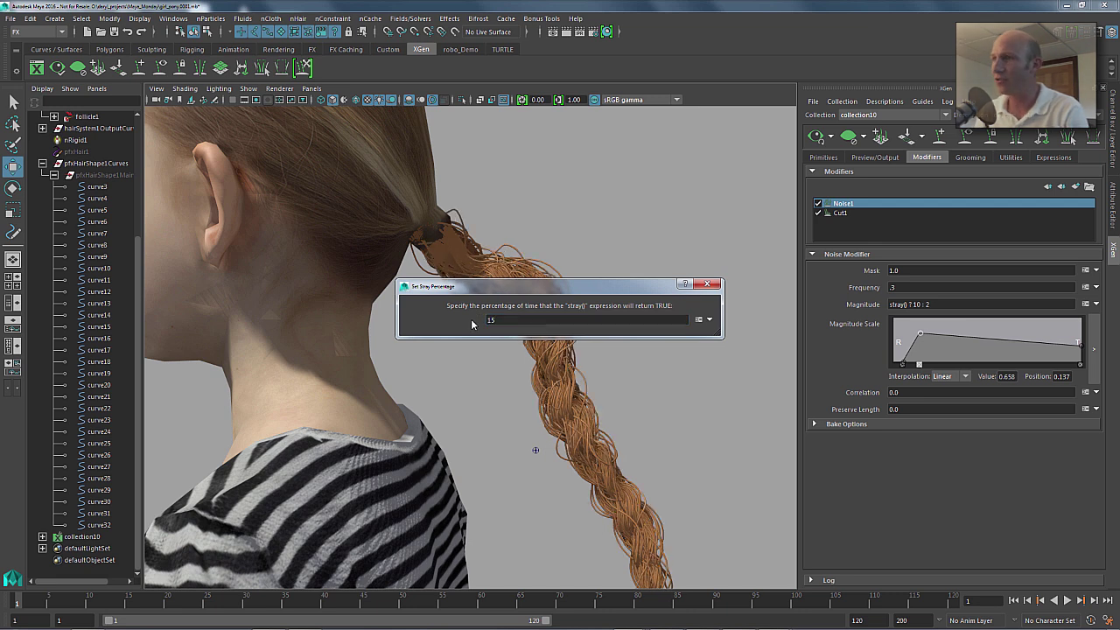
{"action": "left_click_drag", "start_coordinate": [553, 291], "coordinate": [616, 134]}
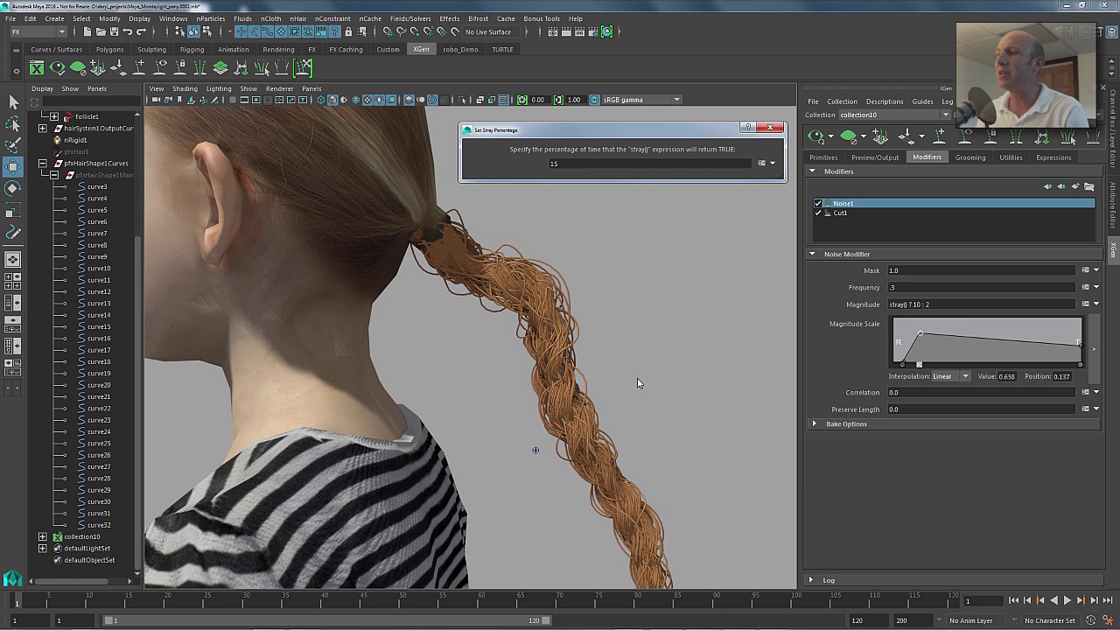
{"action": "left_click", "coordinate": [771, 128]}
Lower the stray noise magnitude value to 5.
{"action": "mouse_move", "coordinate": [617, 270]}
{"action": "left_mouse_down", "text": "alt"}
{"action": "mouse_move", "coordinate": [512, 279]}
{"action": "mouse_move", "coordinate": [630, 282]}
{"action": "left_mouse_up", "text": "alt"}
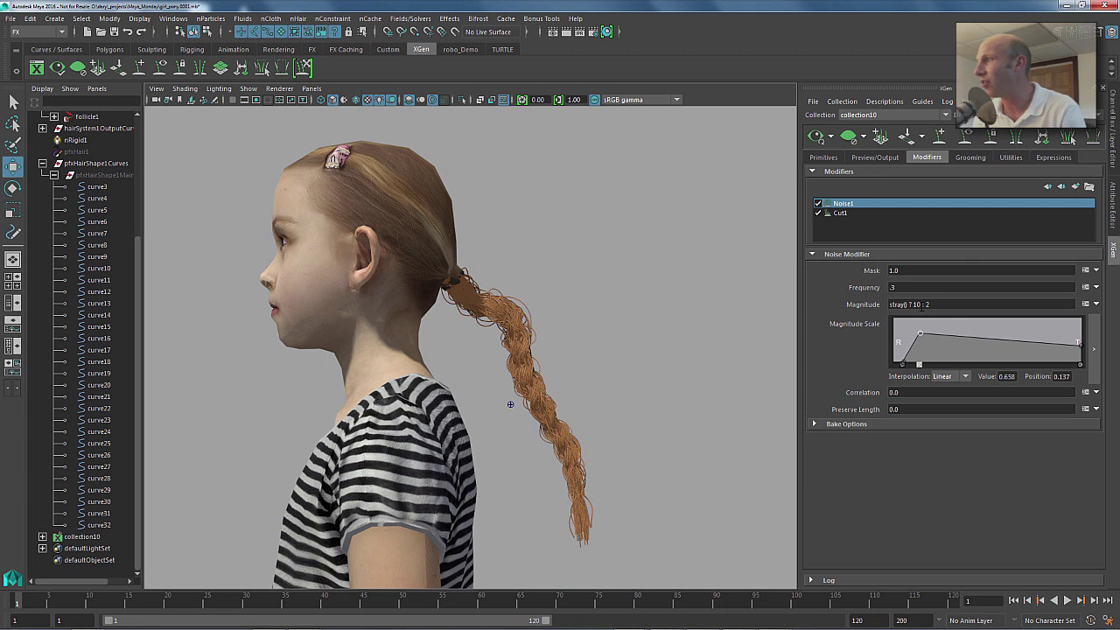
{"action": "double_click", "coordinate": [917, 304]}
{"action": "type", "text": "5"}
{"action": "key", "text": "Return"}
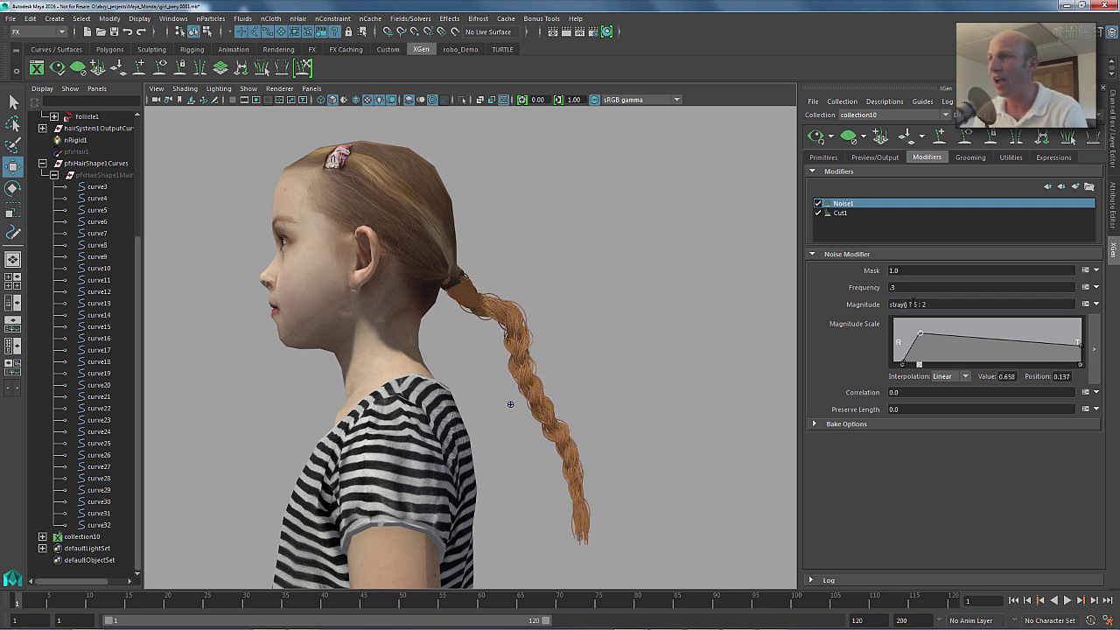
{"action": "mouse_move", "coordinate": [550, 324]}
{"action": "left_mouse_down", "text": "alt"}
{"action": "mouse_move", "coordinate": [454, 330]}
{"action": "mouse_move", "coordinate": [542, 327]}
{"action": "left_mouse_up", "text": "alt"}
On the Primitives tab, set Density to 500 and strand Width to 0.05.
{"action": "left_click", "coordinate": [823, 157]}
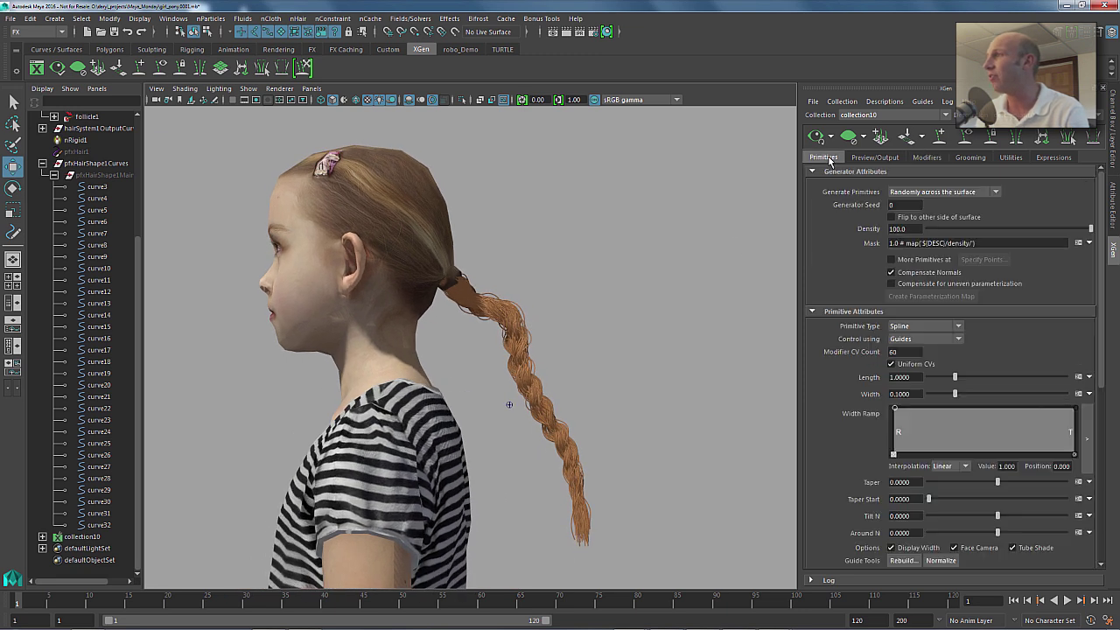
{"action": "double_click", "coordinate": [908, 228]}
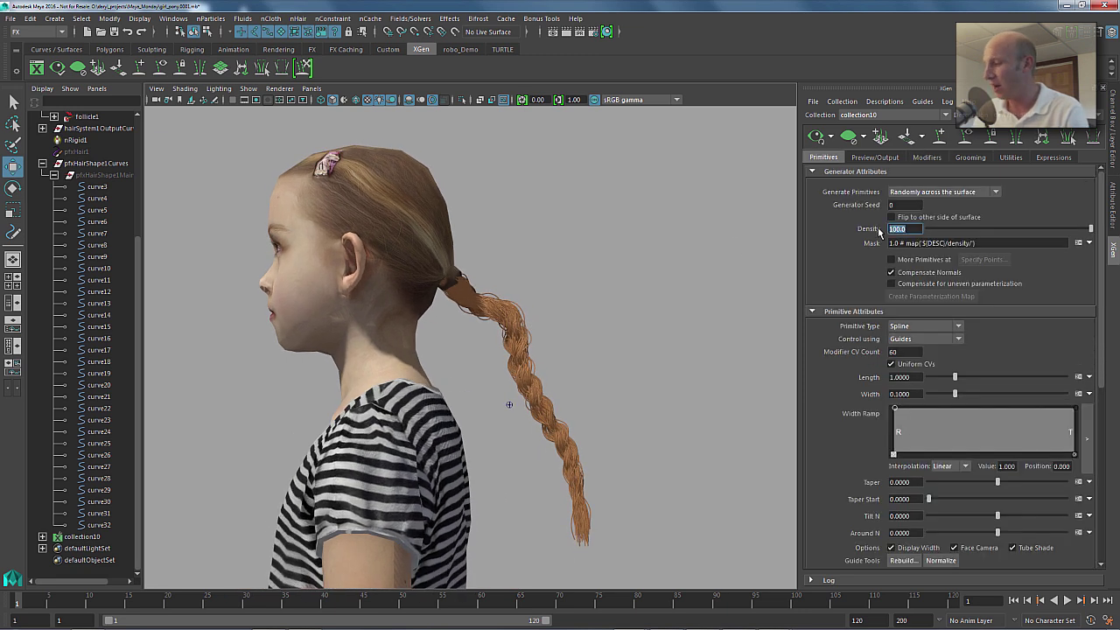
{"action": "type", "text": "200"}
{"action": "key", "text": "Return"}
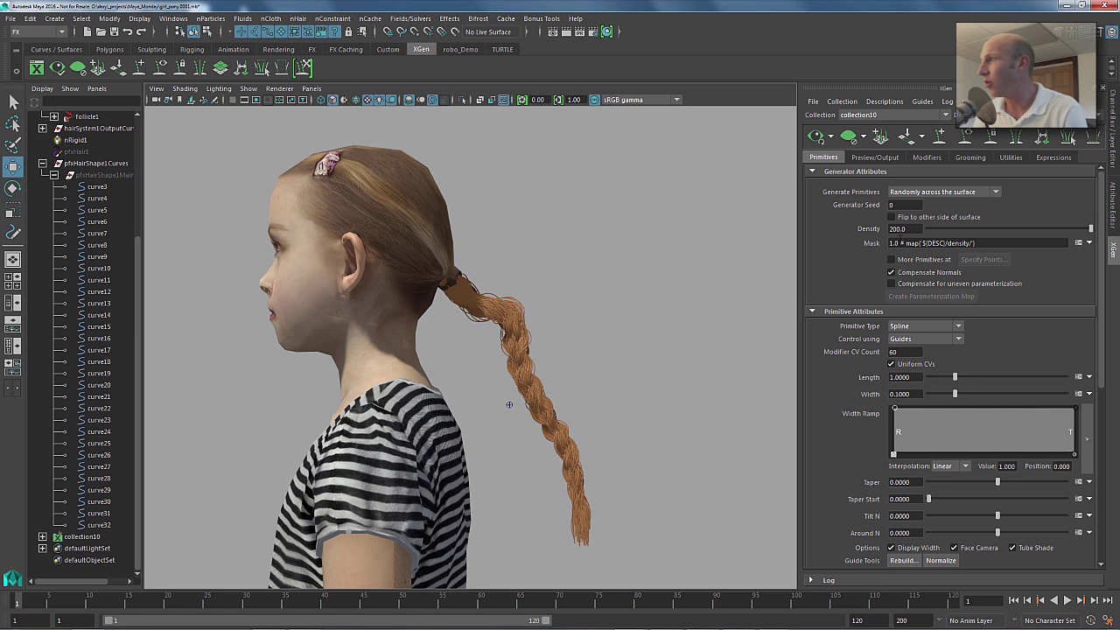
{"action": "double_click", "coordinate": [901, 228]}
{"action": "type", "text": "500"}
{"action": "key", "text": "Return"}
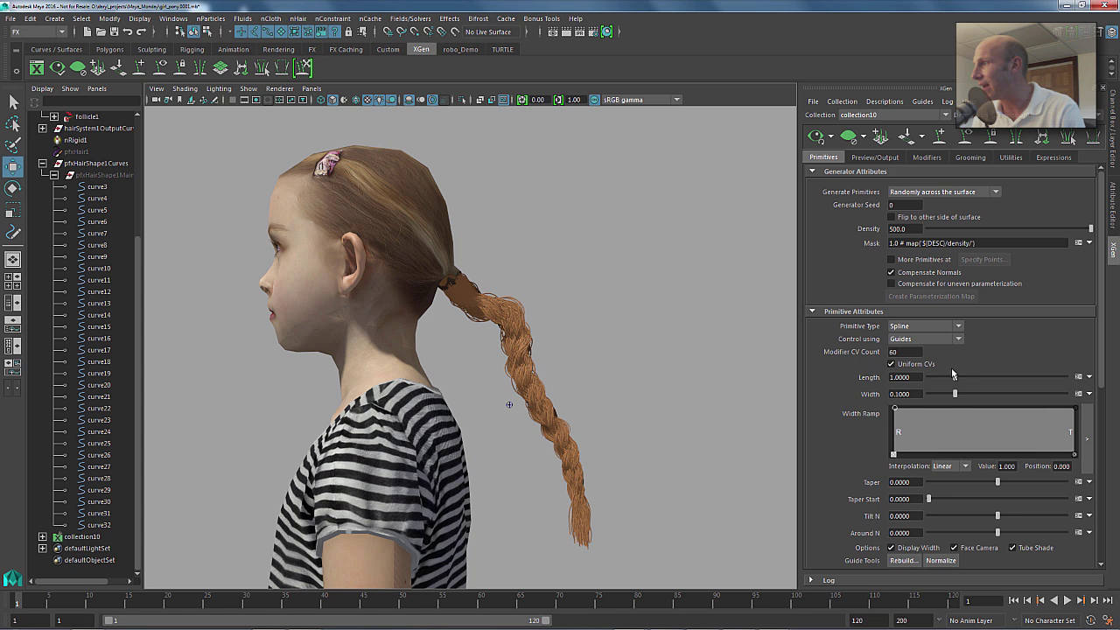
{"action": "left_click_drag", "start_coordinate": [953, 398], "coordinate": [941, 399]}
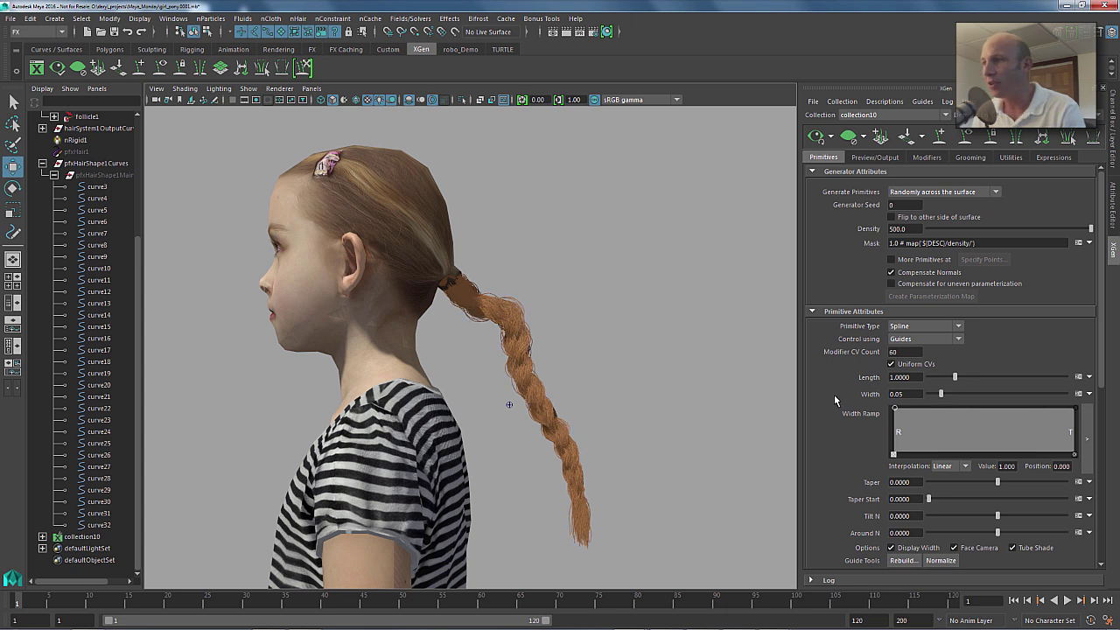
{"action": "left_click_drag", "start_coordinate": [497, 394], "coordinate": [729, 482], "text": "alt"}
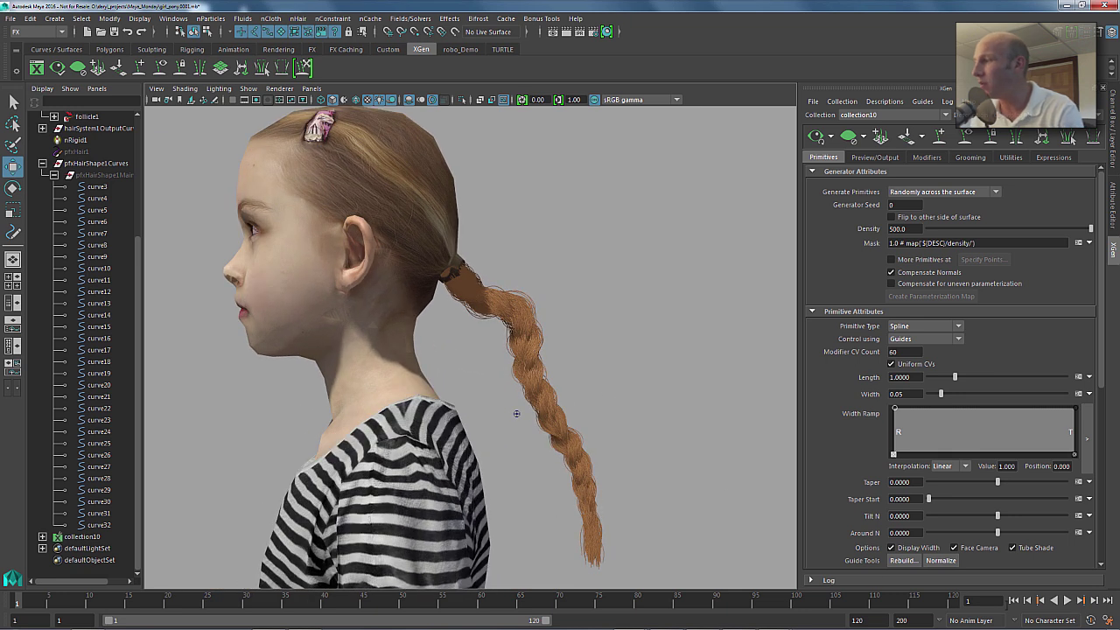
Play the hair simulation to about frame 89, watching the braid hang along her back.
{"action": "left_click", "coordinate": [1067, 600]}
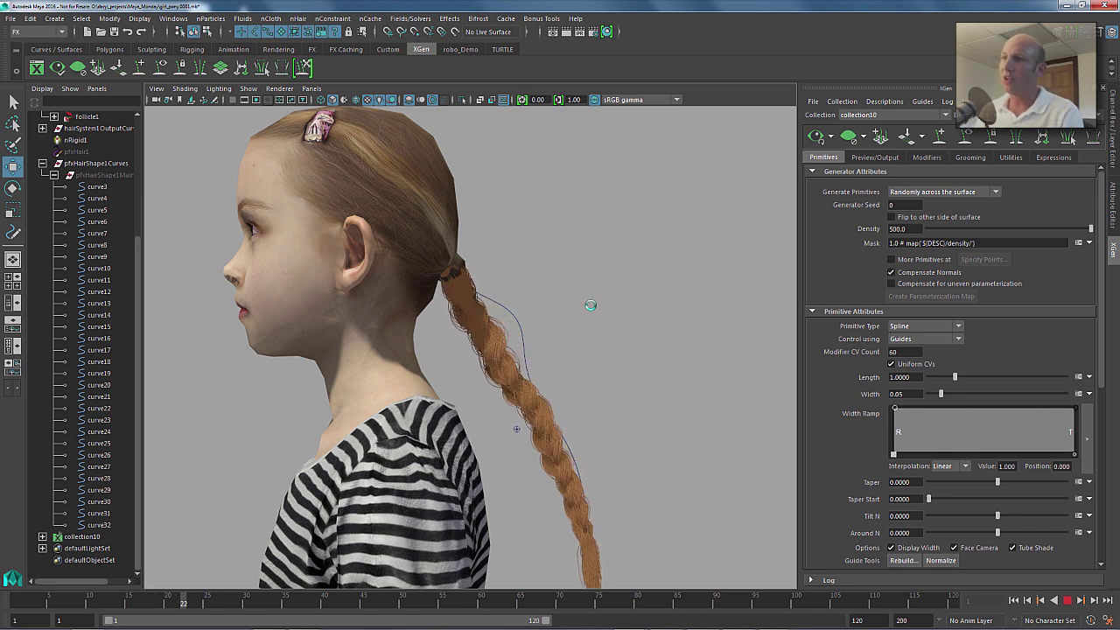
{"action": "mouse_move", "coordinate": [589, 307]}
{"action": "left_mouse_down", "text": "alt"}
{"action": "mouse_move", "coordinate": [565, 303]}
{"action": "mouse_move", "coordinate": [582, 306]}
{"action": "left_mouse_up", "text": "alt"}
{"action": "left_click_drag", "start_coordinate": [622, 270], "coordinate": [645, 257], "text": "alt"}
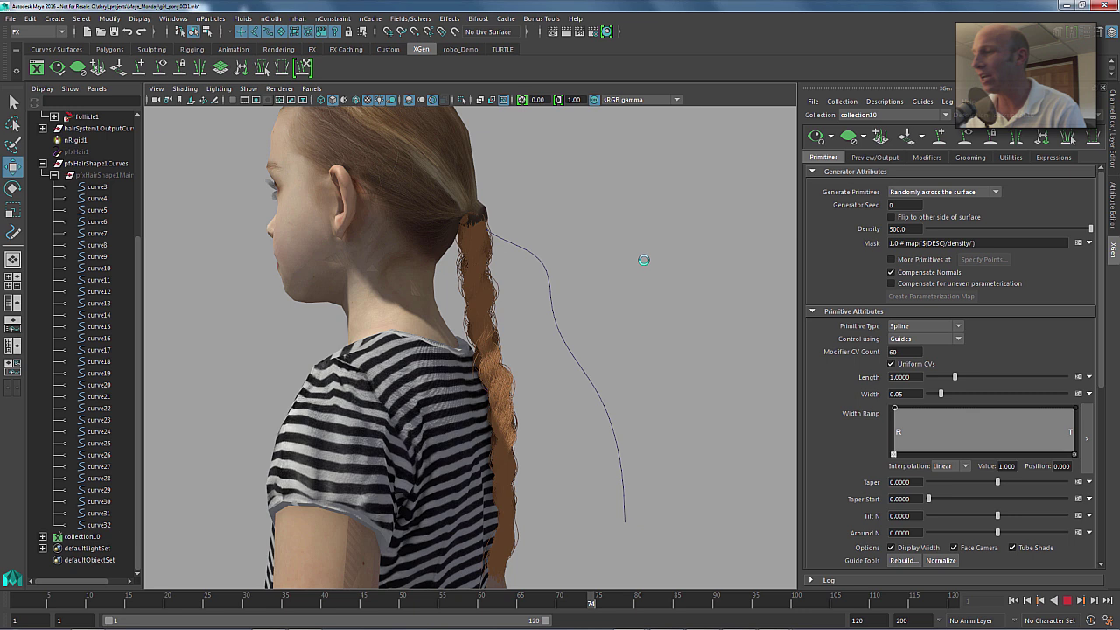
{"action": "left_click", "coordinate": [1066, 600]}
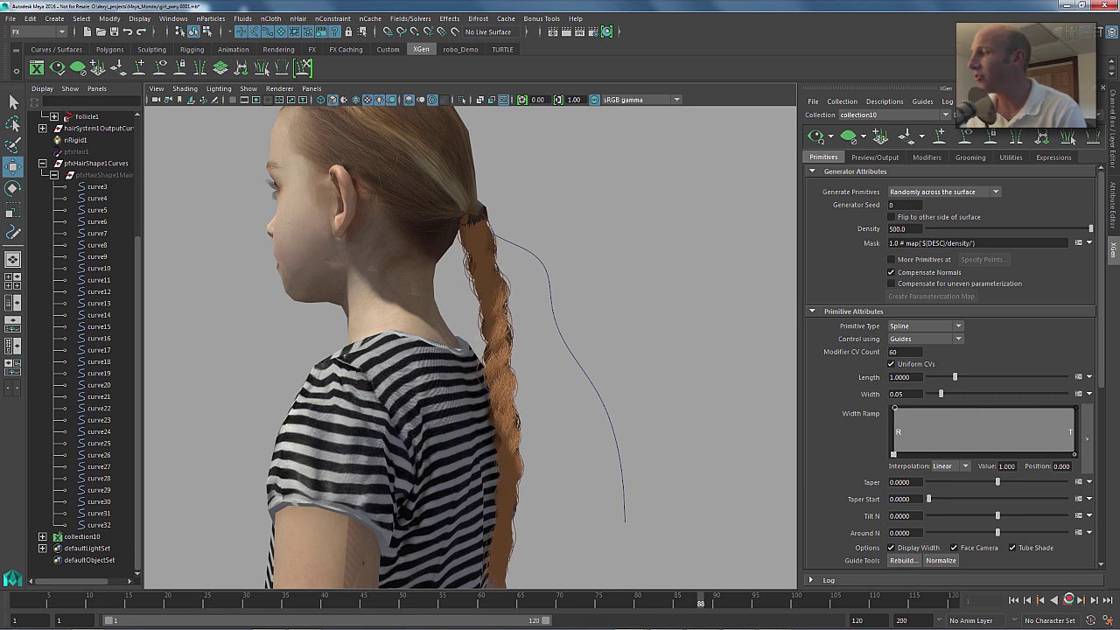
{"action": "left_click_drag", "start_coordinate": [492, 219], "coordinate": [530, 233], "text": "alt"}
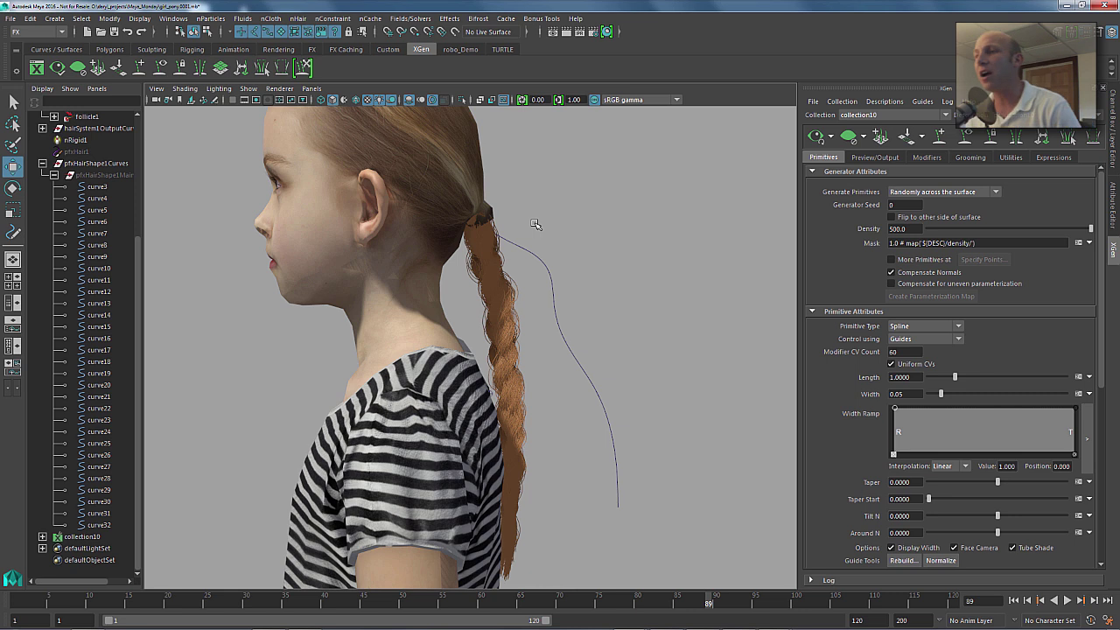
{"action": "right_click_drag", "start_coordinate": [528, 293], "coordinate": [420, 308], "text": "alt"}
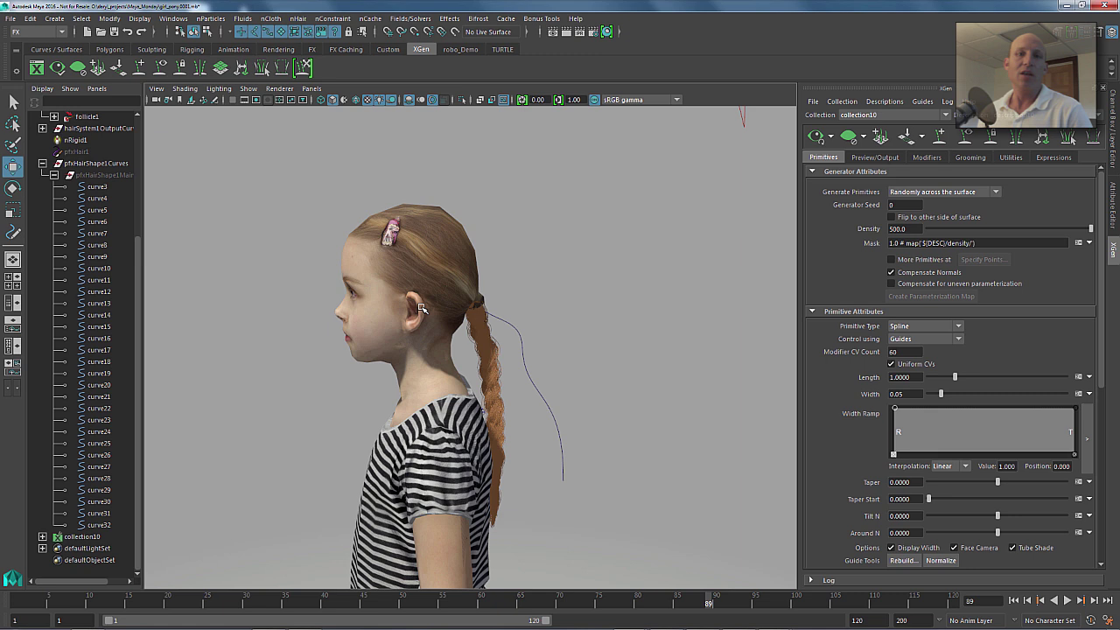